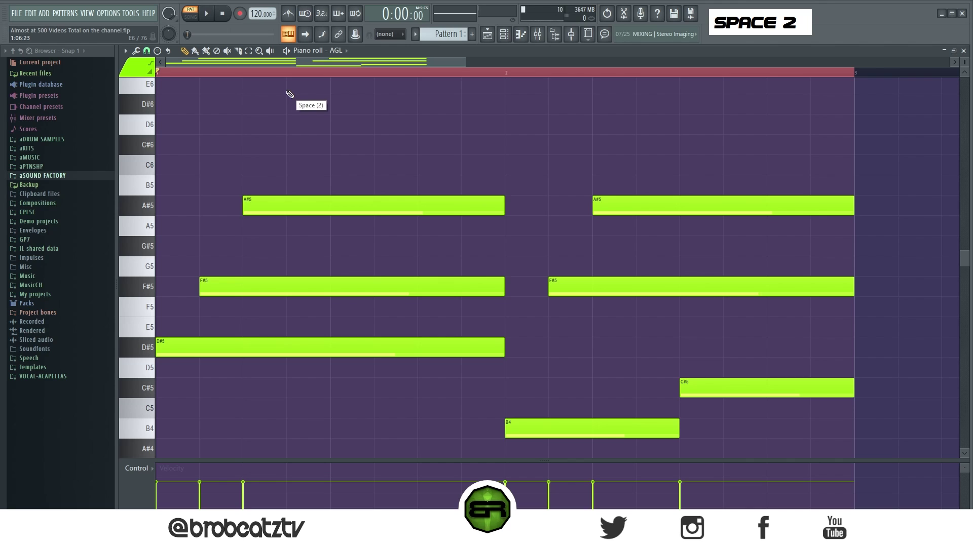
Step: Clear the time selection spanning the first two bars
{"action": "double_click", "coordinate": [245, 76]}
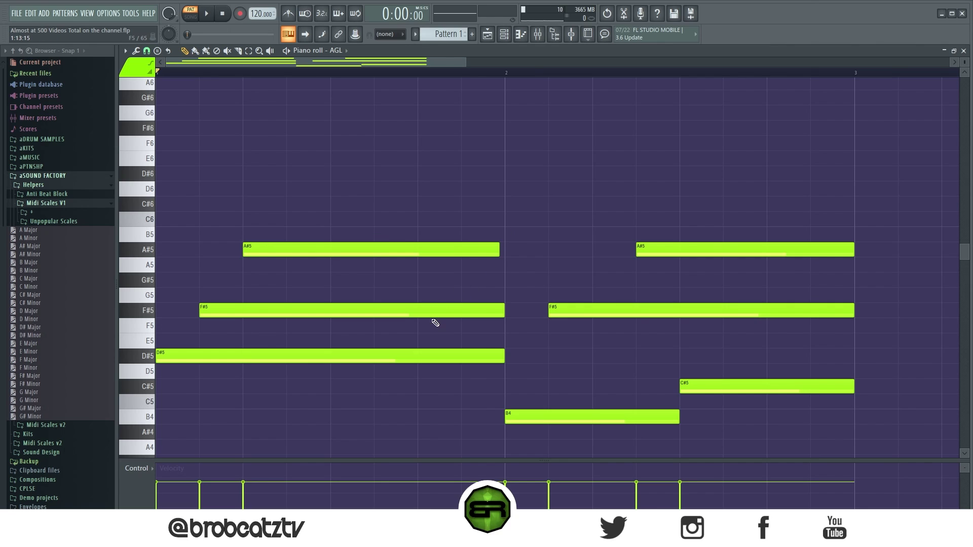
{"action": "left_click", "coordinate": [264, 327]}
{"action": "left_click_drag", "start_coordinate": [261, 299], "coordinate": [269, 357]}
{"action": "left_click", "coordinate": [206, 351], "text": "shift"}
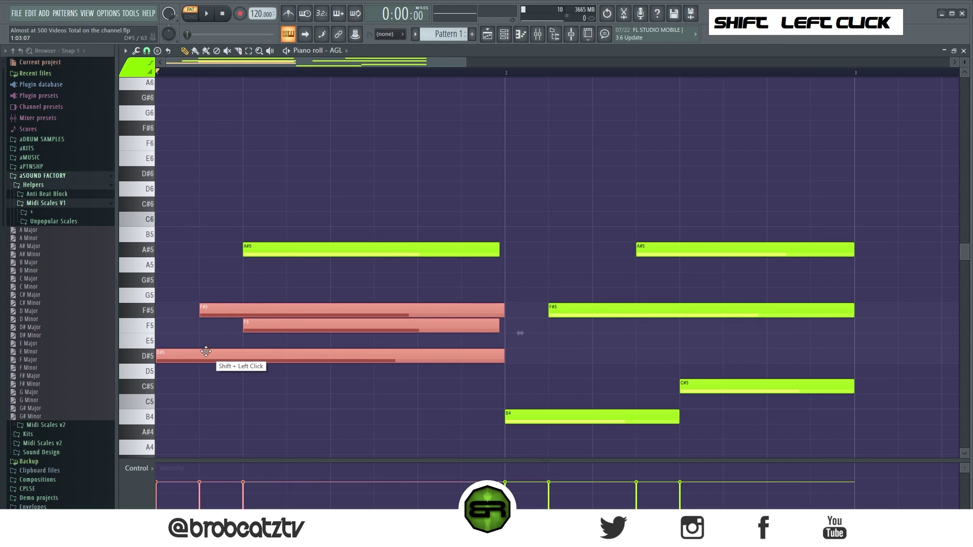
{"action": "left_click_drag", "start_coordinate": [207, 349], "coordinate": [188, 276]}
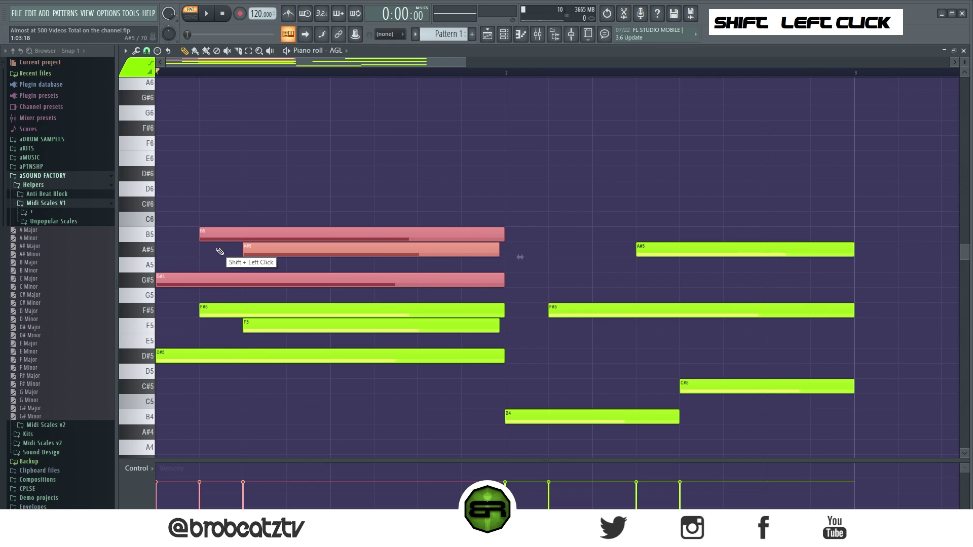
{"action": "key", "text": "Delete"}
{"action": "right_click", "coordinate": [264, 327]}
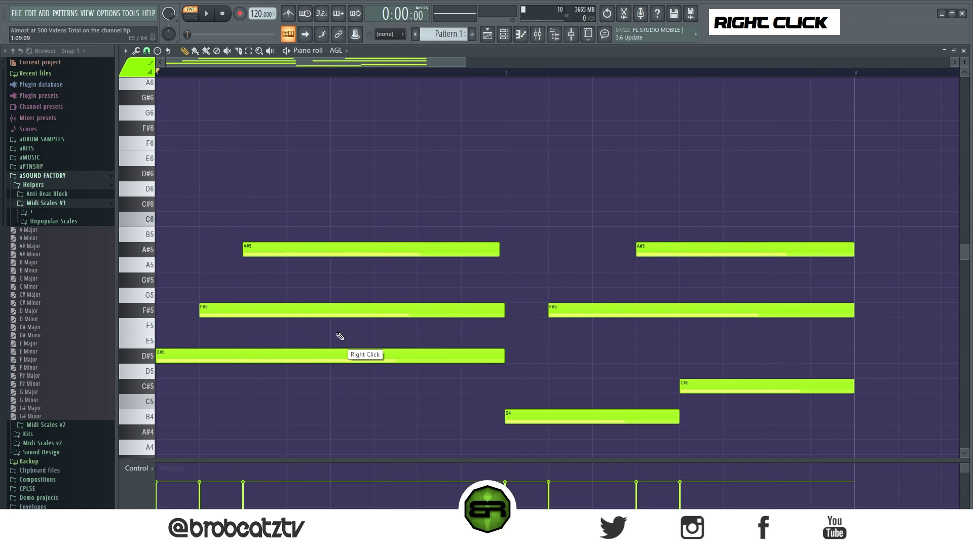
Step: Copy the first F#5 note to the start of bar 1 and raise the copy an octave to F#6
{"action": "mouse_move", "coordinate": [211, 285]}
{"action": "left_mouse_down", "text": "ctrl"}
{"action": "mouse_move", "coordinate": [289, 317]}
{"action": "mouse_move", "coordinate": [346, 317]}
{"action": "mouse_move", "coordinate": [205, 335]}
{"action": "left_mouse_up", "text": "ctrl"}
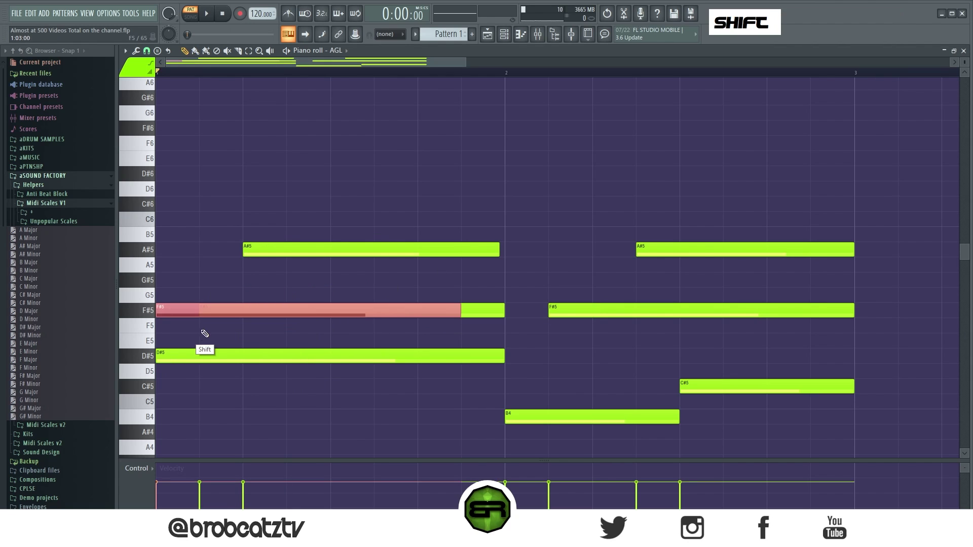
{"action": "key", "text": "ctrl+Up"}
{"action": "right_click", "coordinate": [305, 175]}
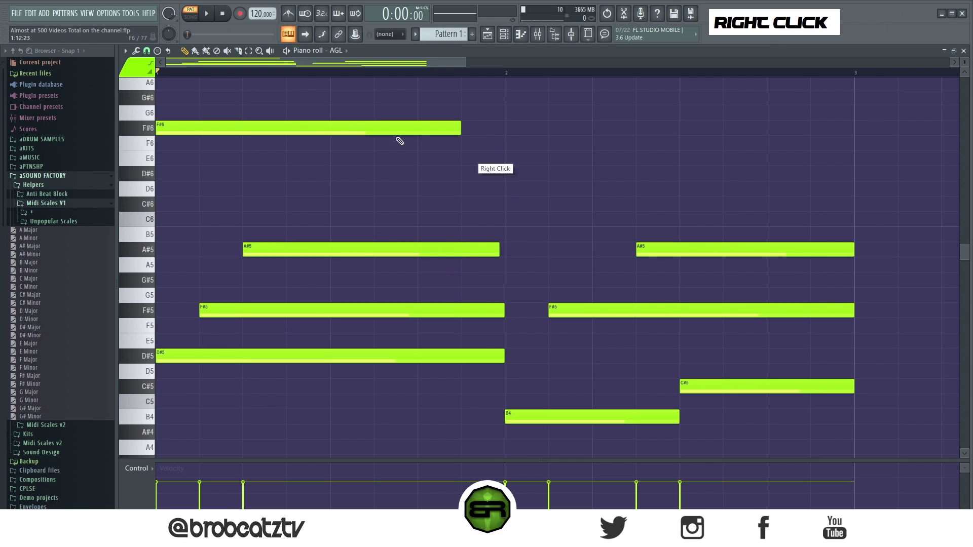
{"action": "left_click_drag", "start_coordinate": [258, 122], "coordinate": [354, 318], "text": "ctrl"}
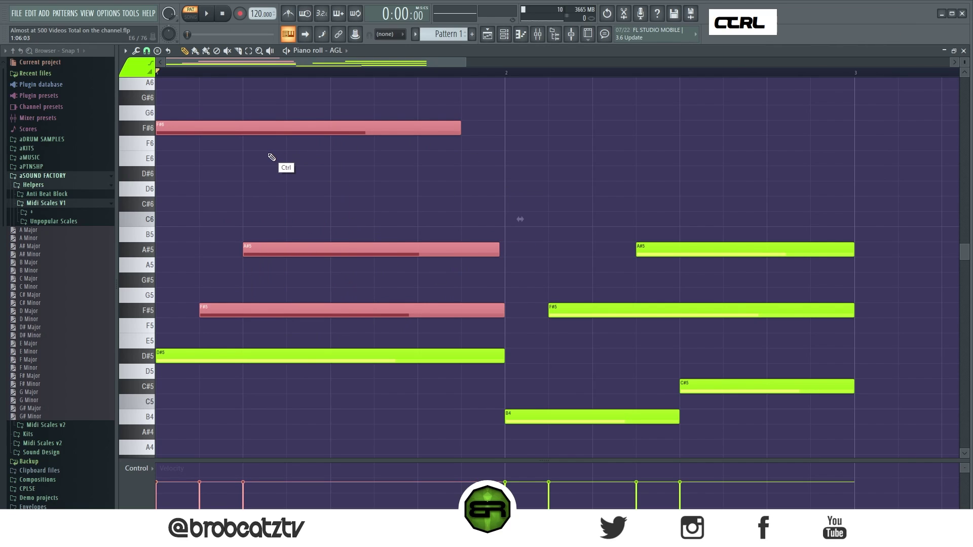
{"action": "right_click", "coordinate": [286, 186]}
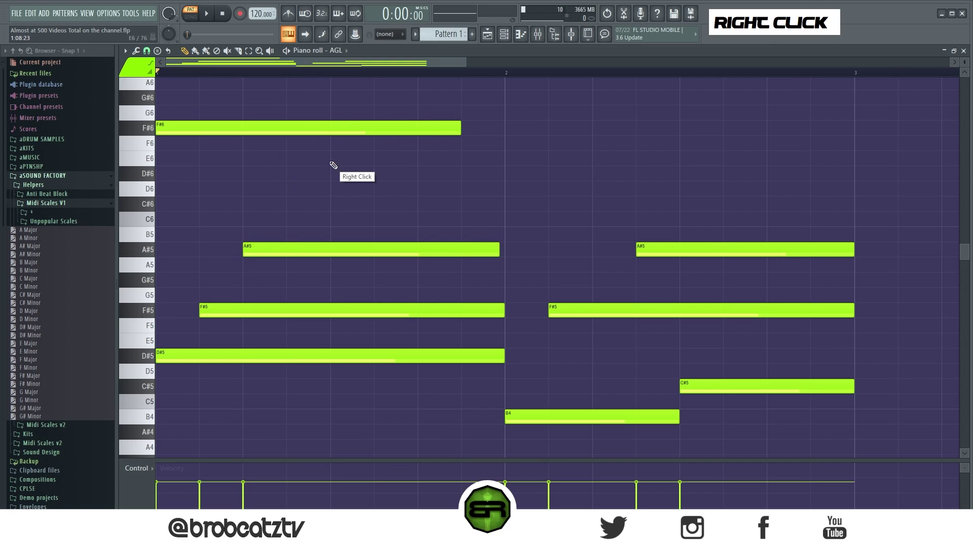
Step: Add the D# Minor scale from the Midi Scales V1 folder to the AGL piano roll as a note guide
{"action": "left_click", "coordinate": [506, 36]}
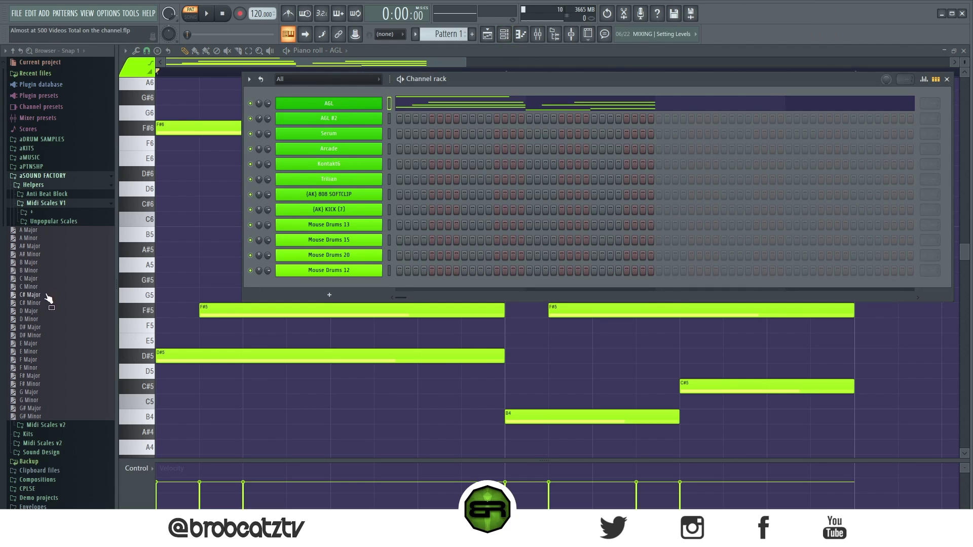
{"action": "left_click_drag", "start_coordinate": [43, 339], "coordinate": [306, 90]}
{"action": "right_click", "coordinate": [197, 103]}
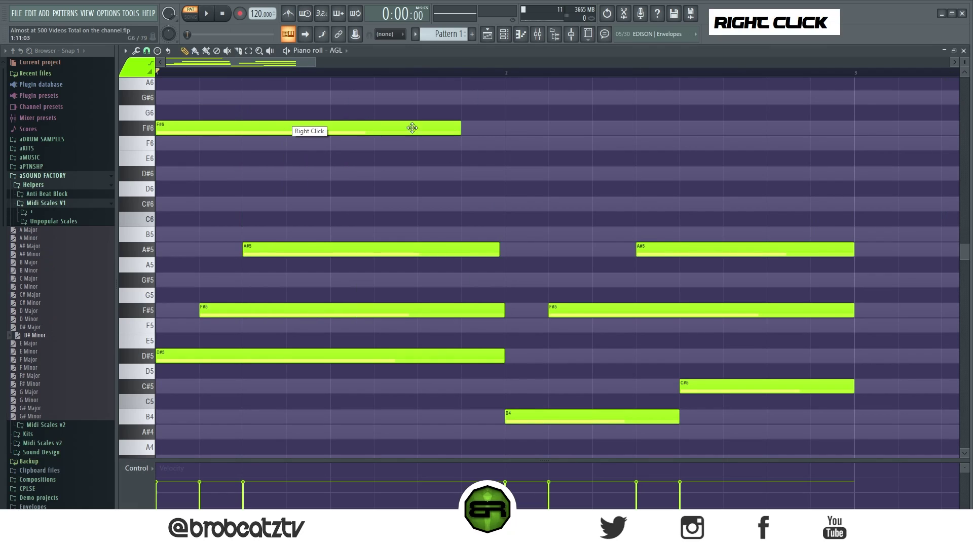
{"action": "left_click", "coordinate": [464, 132], "text": "alt"}
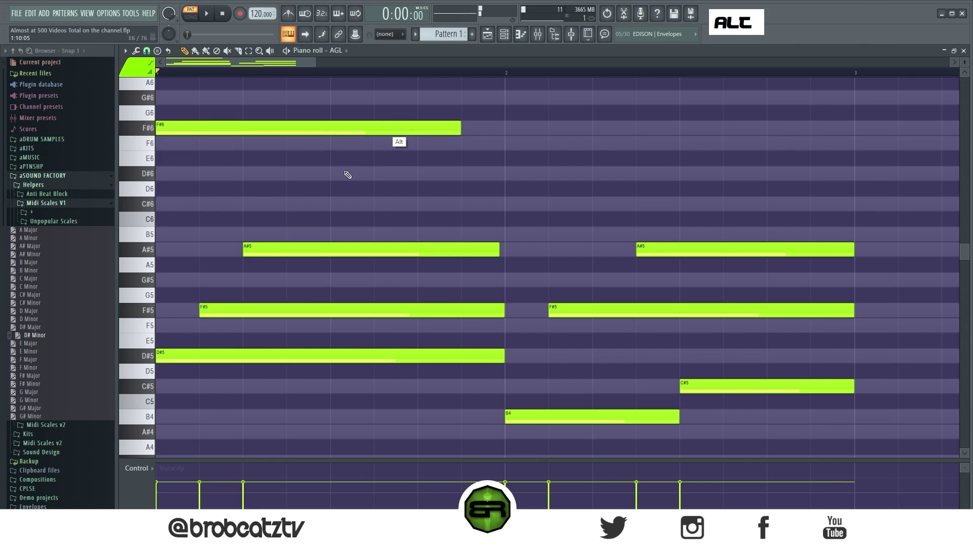
Step: Duplicate the first A#5 note at the same start position to C#6 and F6
{"action": "left_click_drag", "start_coordinate": [270, 121], "coordinate": [401, 324]}
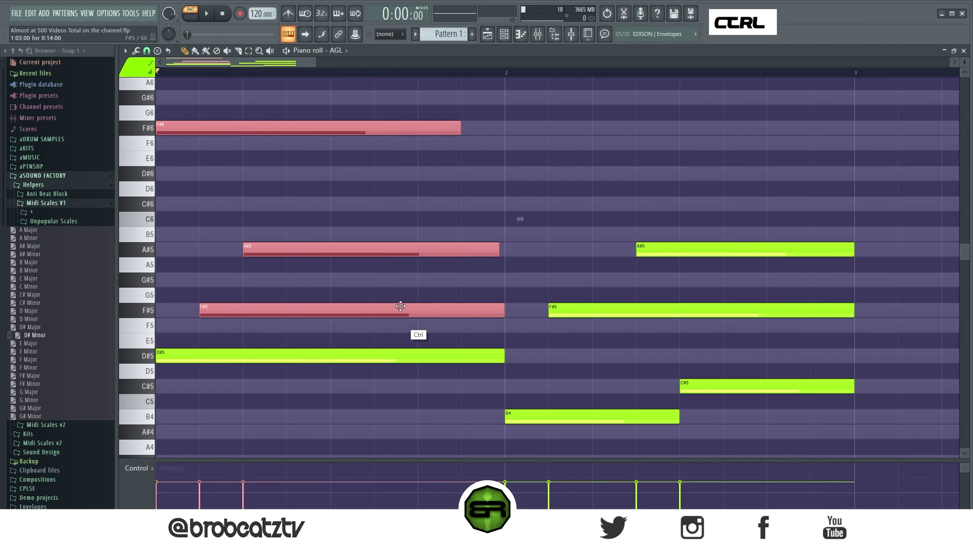
{"action": "right_click", "coordinate": [582, 201]}
{"action": "left_click", "coordinate": [312, 251], "text": "ctrl"}
{"action": "left_click_drag", "start_coordinate": [264, 249], "coordinate": [287, 252]}
{"action": "right_click", "coordinate": [210, 224]}
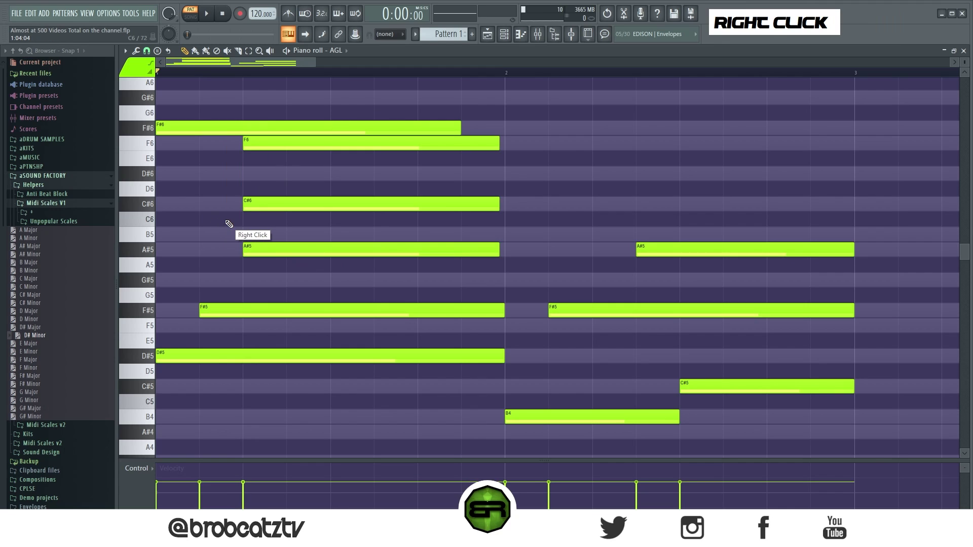
Step: Stagger the bar 1 top notes: F6 from beat 3, a shortened C#6 from beat 4, and F#6 ending just after F6 begins
{"action": "left_click_drag", "start_coordinate": [244, 204], "coordinate": [319, 209]}
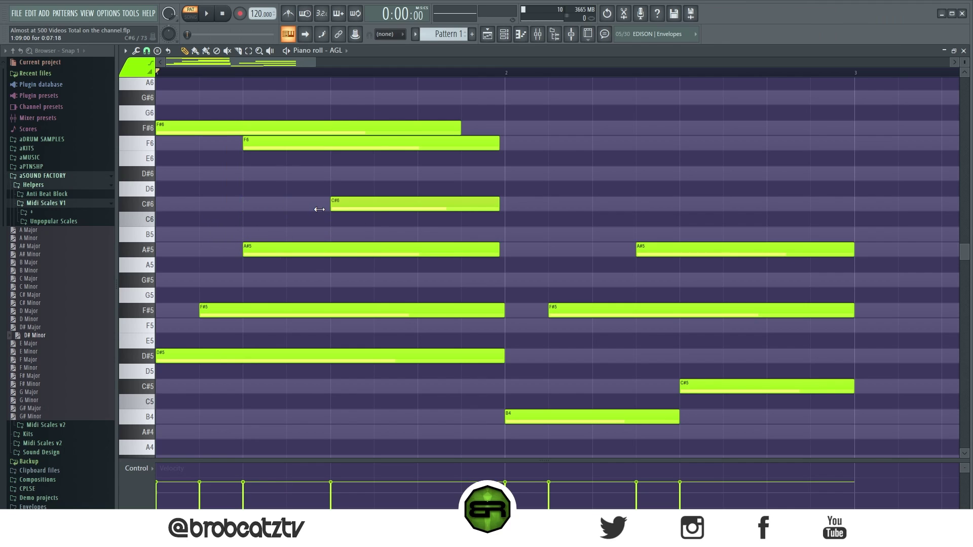
{"action": "left_click_drag", "start_coordinate": [402, 208], "coordinate": [489, 208]}
{"action": "left_click_drag", "start_coordinate": [420, 143], "coordinate": [507, 142]}
{"action": "left_click_drag", "start_coordinate": [587, 143], "coordinate": [346, 129]}
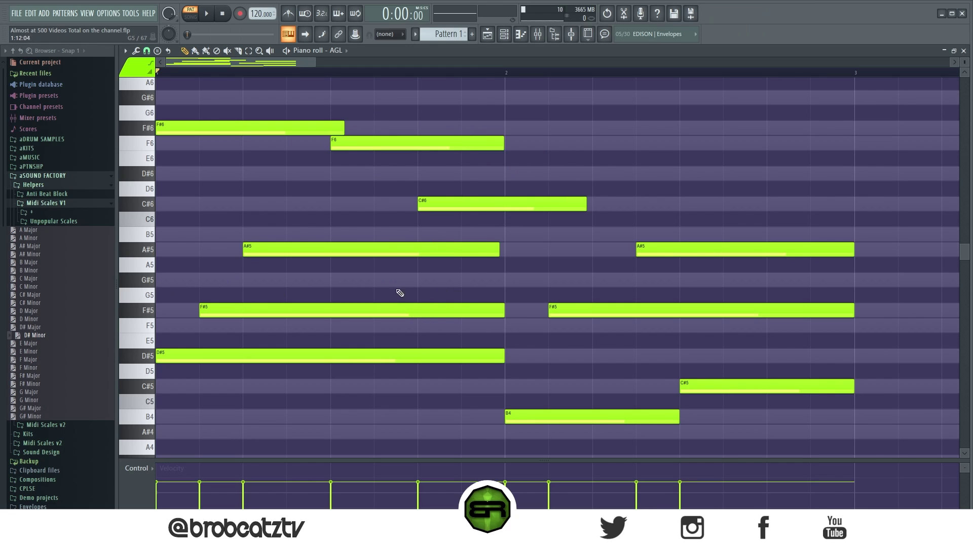
Step: Add a G#5 note at 1:11:00, shorten the first A#5, and add another A#5 at 1:15:00 lasting 0:03:18
{"action": "left_click", "coordinate": [369, 280]}
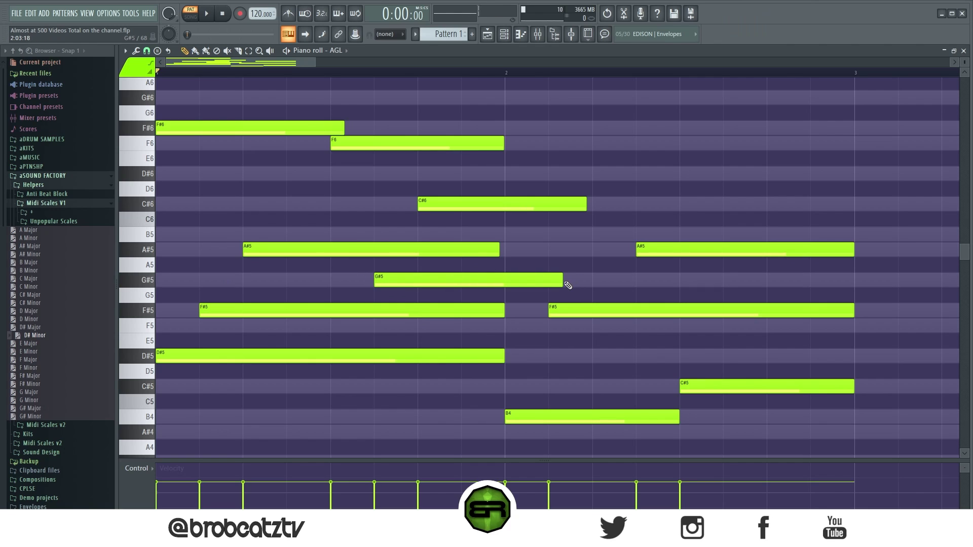
{"action": "left_click_drag", "start_coordinate": [499, 250], "coordinate": [412, 249]}
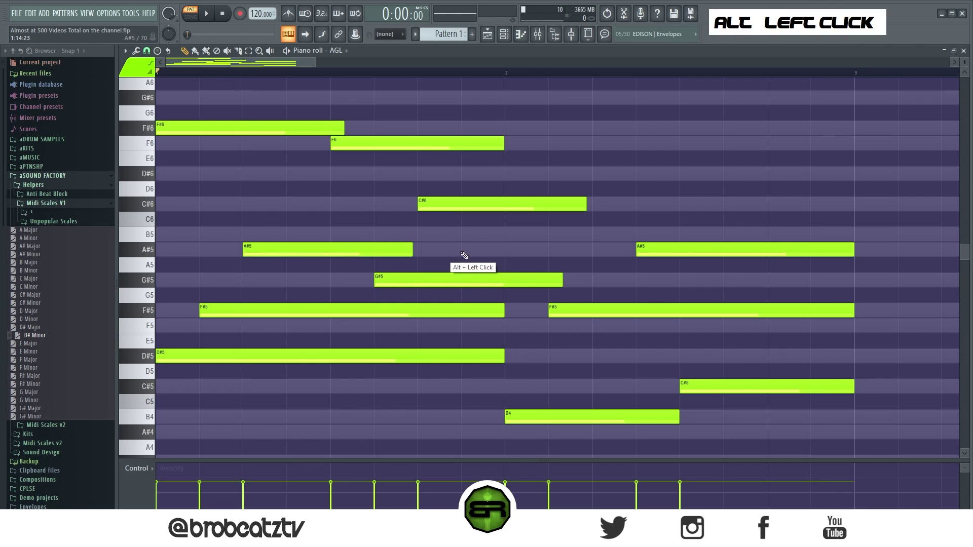
{"action": "left_click", "coordinate": [463, 250], "text": "alt"}
{"action": "left_click_drag", "start_coordinate": [630, 249], "coordinate": [543, 250]}
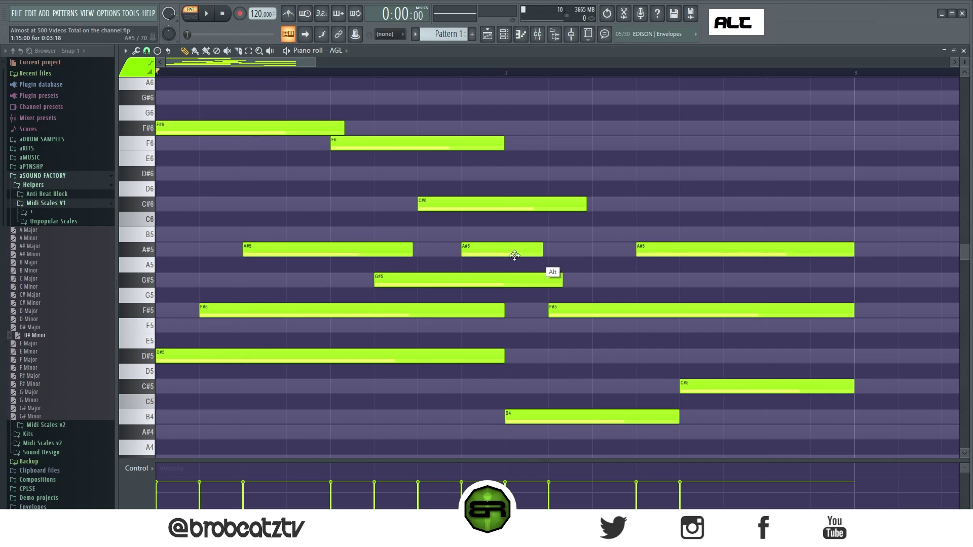
Step: Play back the opening of the pattern to check the new G#5, A#5 and C#6 notes
{"action": "key", "text": "space"}
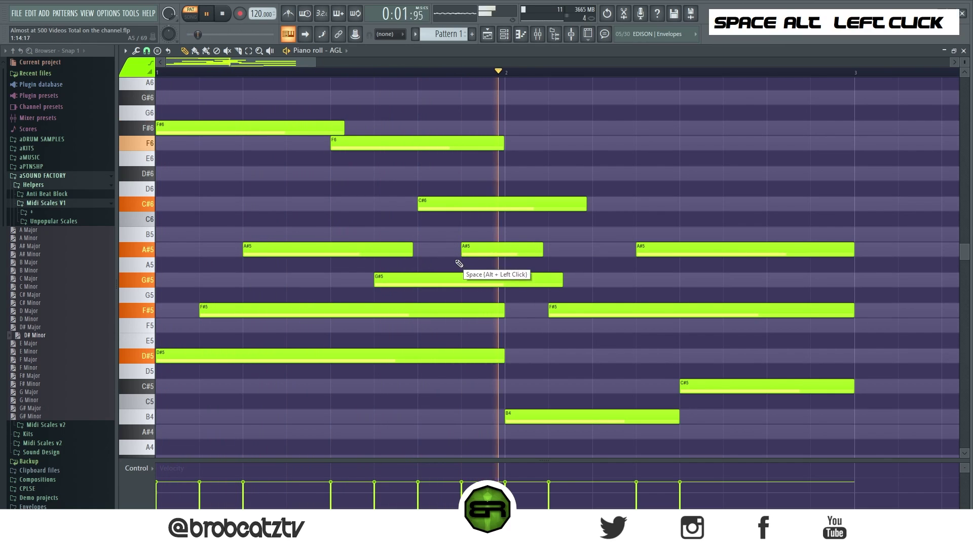
{"action": "key", "text": "space"}
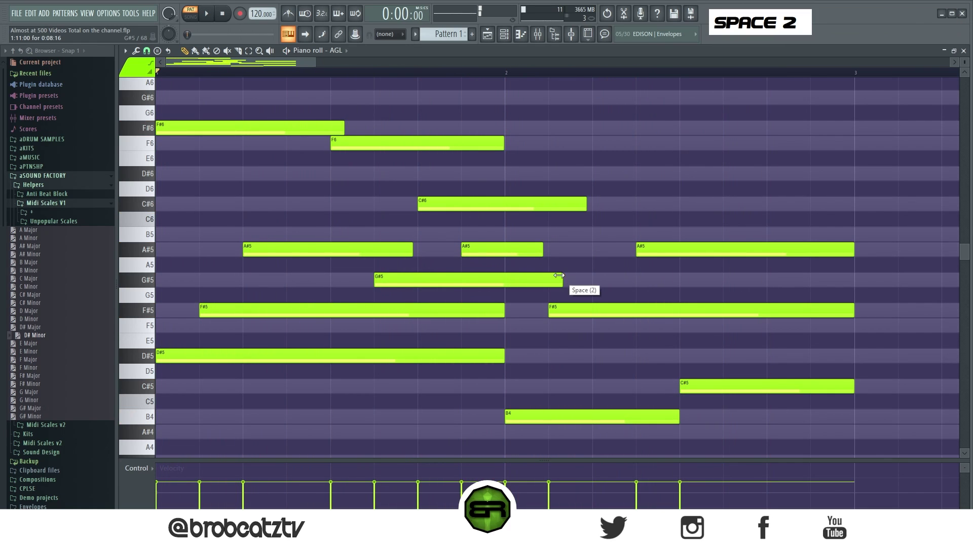
{"action": "left_click_drag", "start_coordinate": [434, 163], "coordinate": [596, 286]}
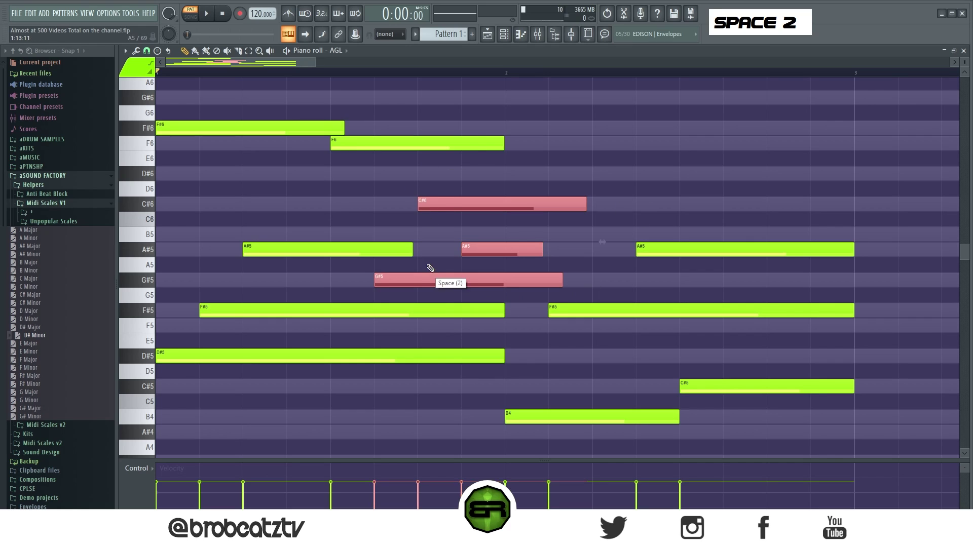
{"action": "right_click", "coordinate": [325, 148]}
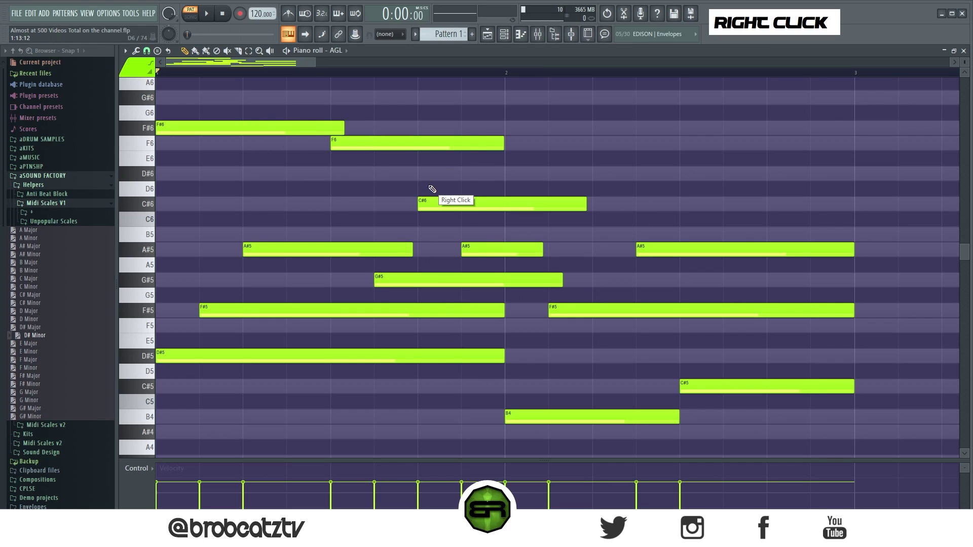
Step: Copy the G#5 note to 2:05:00 and shorten the copy to 0:05:21
{"action": "key", "text": "ctrl"}
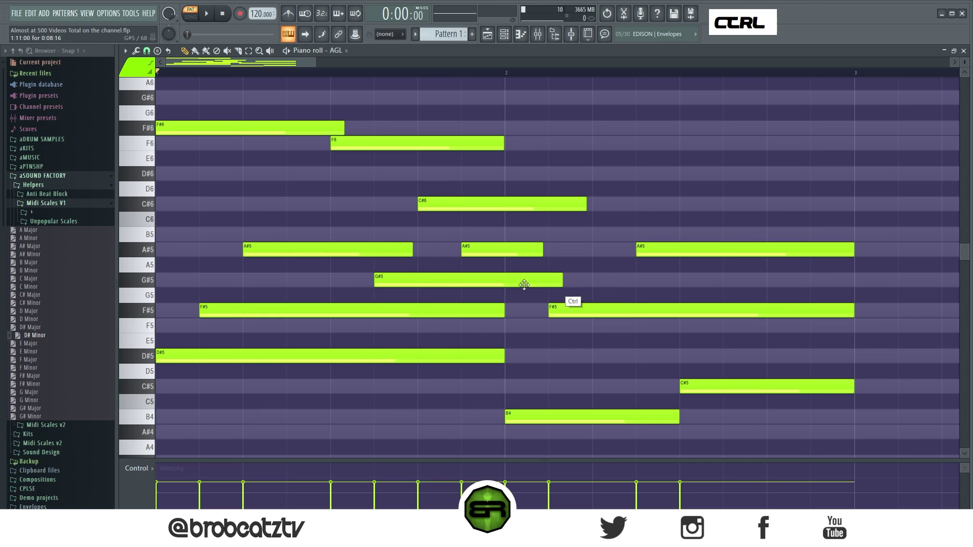
{"action": "left_click", "coordinate": [400, 282], "text": "ctrl"}
{"action": "left_click_drag", "start_coordinate": [400, 281], "coordinate": [612, 279]}
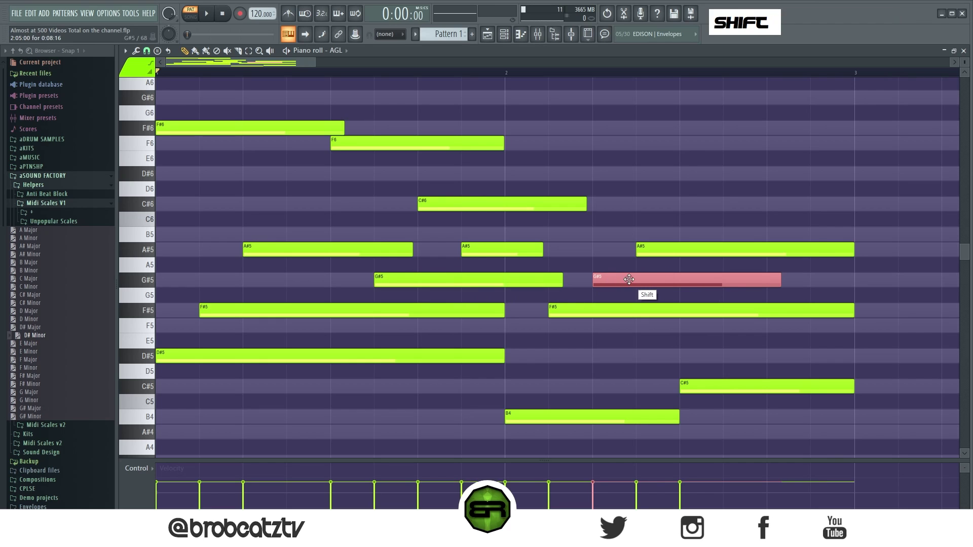
{"action": "left_click_drag", "start_coordinate": [781, 280], "coordinate": [721, 280]}
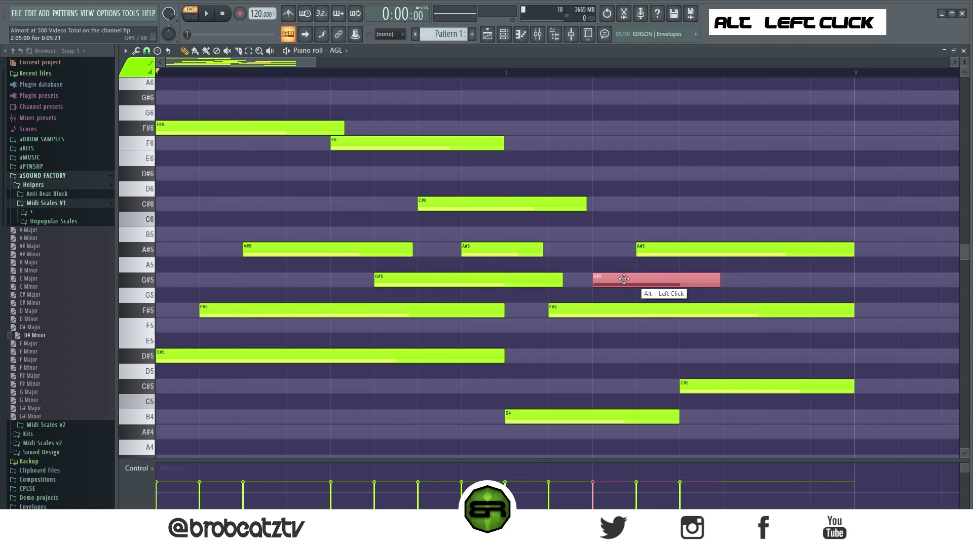
Step: Copy the bar 2 G#5 note to 2:13:00 and shorten it to end just before bar 3
{"action": "left_click_drag", "start_coordinate": [630, 279], "coordinate": [784, 276]}
{"action": "key", "text": "alt"}
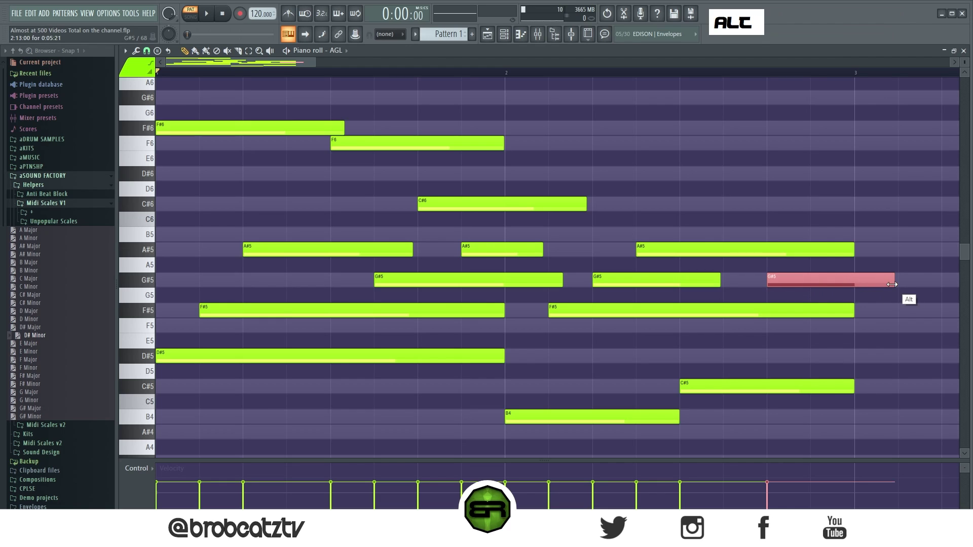
{"action": "left_click_drag", "start_coordinate": [893, 280], "coordinate": [849, 282]}
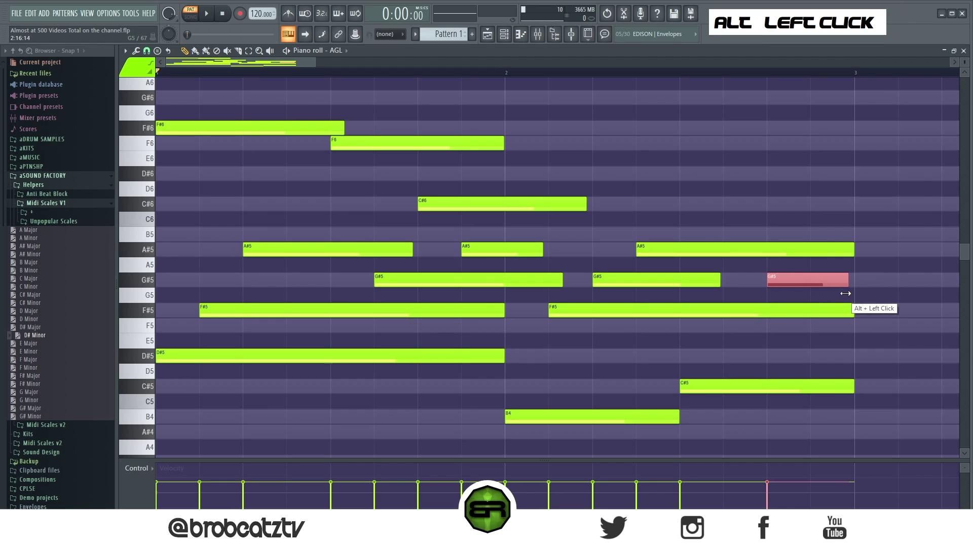
{"action": "right_click", "coordinate": [740, 200]}
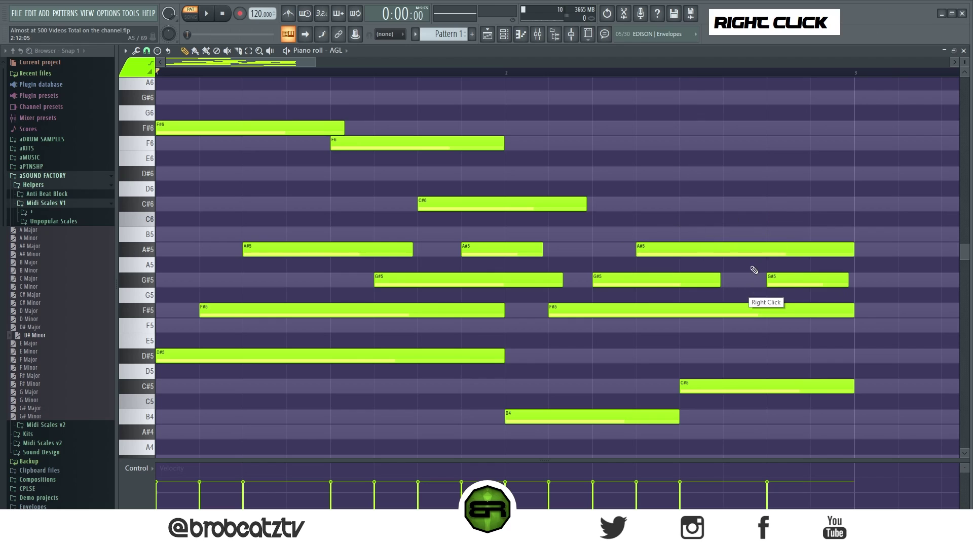
Step: Copy the C#6 note into bar 2, starting on beat 3
{"action": "left_click", "coordinate": [662, 253], "text": "ctrl"}
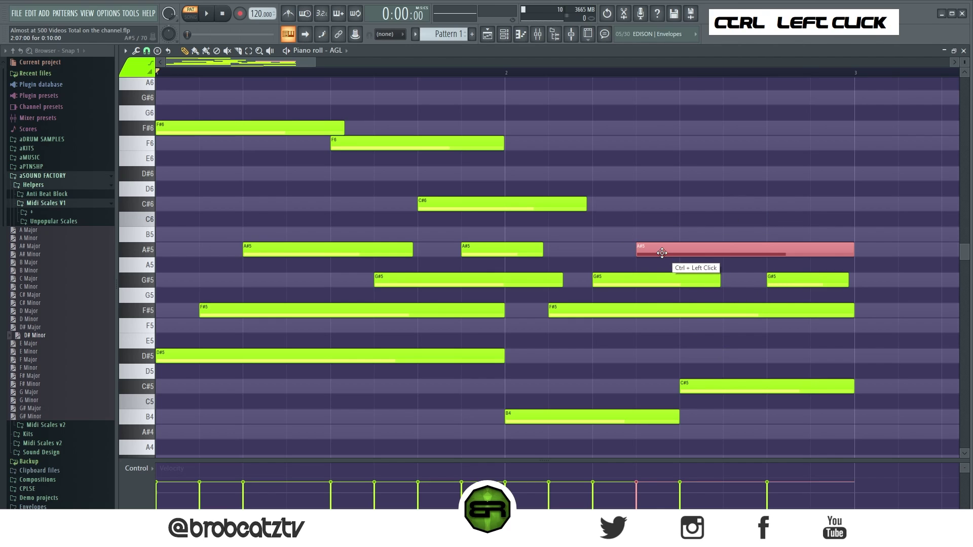
{"action": "right_click", "coordinate": [555, 191]}
{"action": "left_click", "coordinate": [471, 203], "text": "ctrl"}
{"action": "mouse_move", "coordinate": [471, 203]}
{"action": "left_mouse_down", "text": "shift"}
{"action": "mouse_move", "coordinate": [716, 208]}
{"action": "mouse_move", "coordinate": [672, 209]}
{"action": "left_mouse_up", "text": "shift"}
{"action": "right_click", "coordinate": [673, 212]}
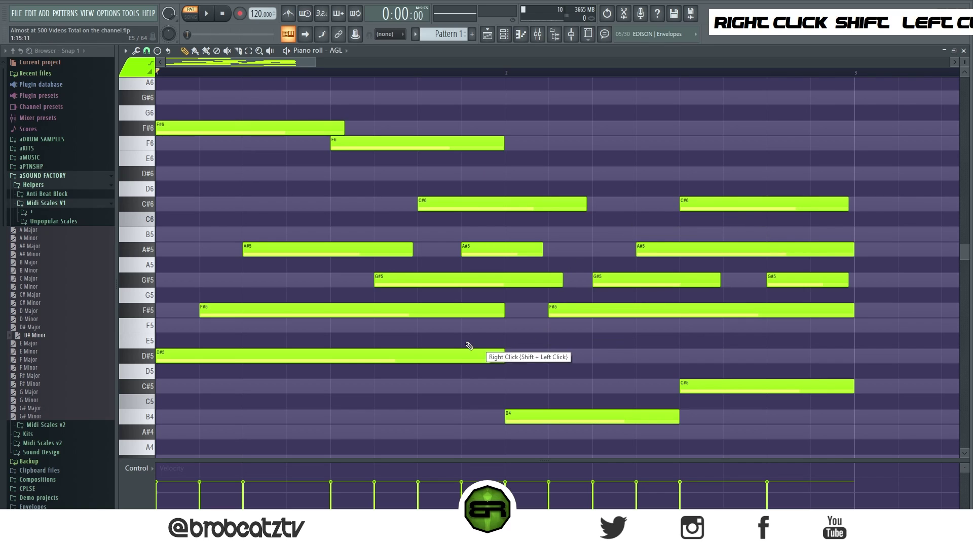
Step: Copy the D#5 note up an octave to D#6 at the start of bar 2
{"action": "left_click", "coordinate": [182, 349], "text": "ctrl"}
{"action": "mouse_move", "coordinate": [183, 349]}
{"action": "left_mouse_down", "text": "shift"}
{"action": "mouse_move", "coordinate": [215, 349]}
{"action": "mouse_move", "coordinate": [182, 349]}
{"action": "mouse_move", "coordinate": [181, 164]}
{"action": "mouse_move", "coordinate": [530, 173]}
{"action": "left_mouse_up", "text": "shift"}
Step: Select the F#6, F6 and D#6 notes together to examine the top melody line, and clear the selection
{"action": "left_click", "coordinate": [334, 127], "text": "ctrl+shift"}
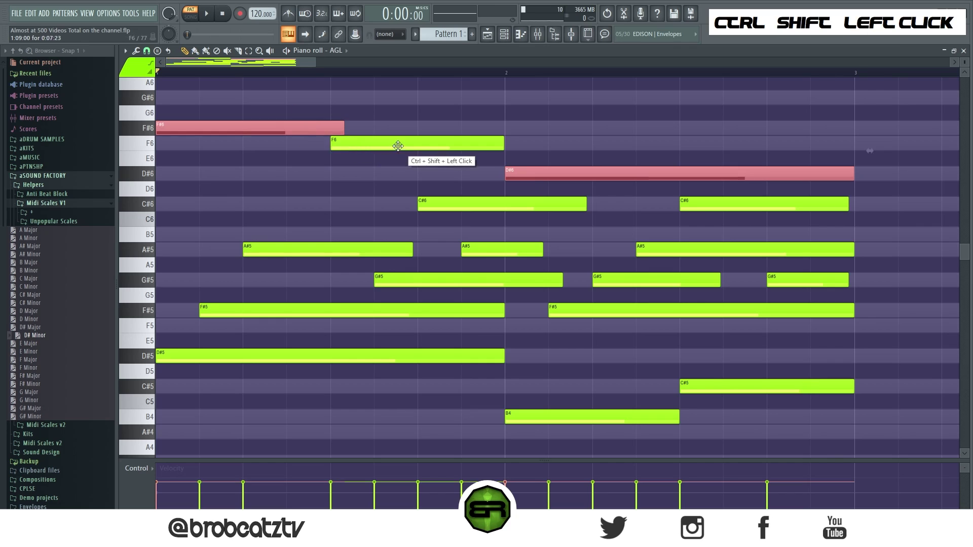
{"action": "left_click", "coordinate": [397, 143], "text": "ctrl+shift"}
{"action": "left_click", "coordinate": [543, 173], "text": "ctrl+shift"}
{"action": "left_click", "coordinate": [501, 175], "text": "ctrl+shift"}
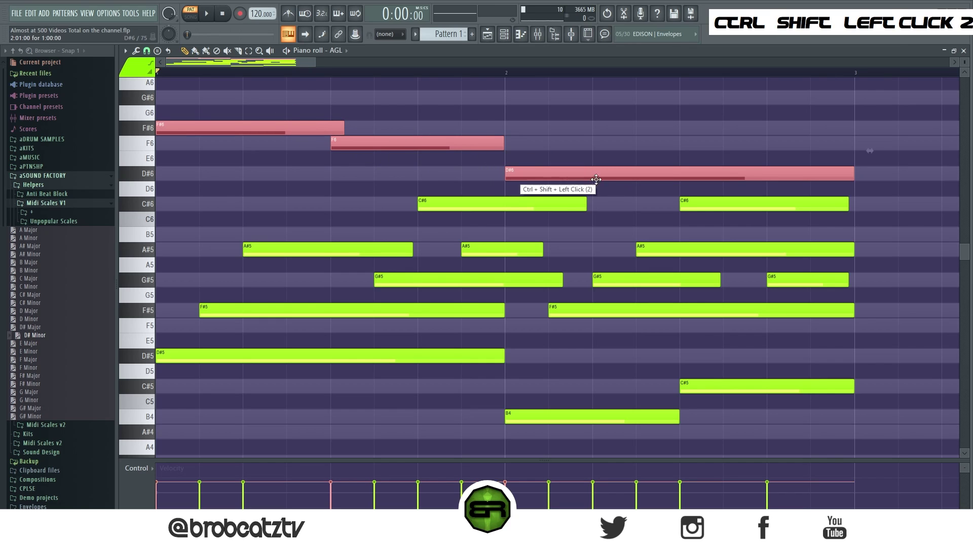
{"action": "right_click", "coordinate": [603, 194]}
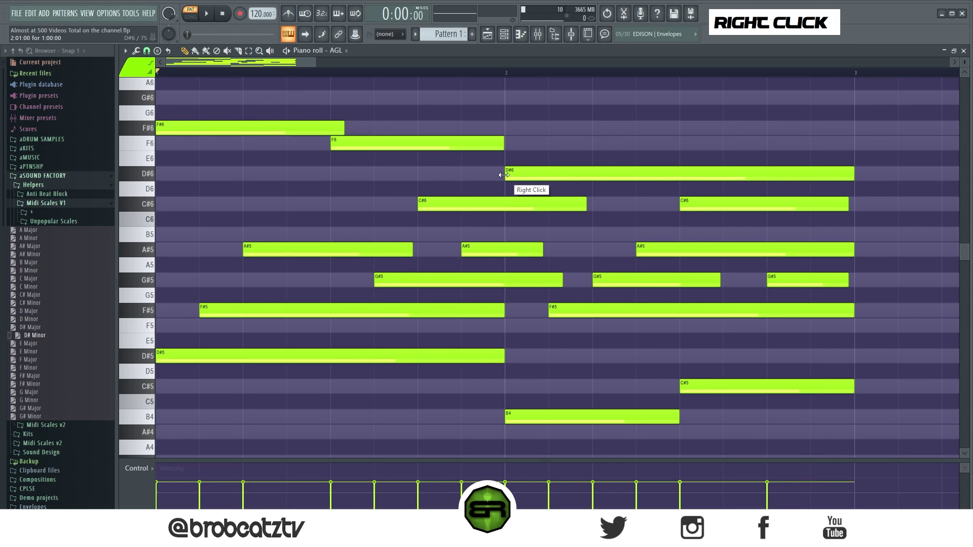
Step: Trim the D#6 note to start at 2:05:00 and select it together with the G#5 note starting there
{"action": "left_click_drag", "start_coordinate": [503, 175], "coordinate": [590, 180]}
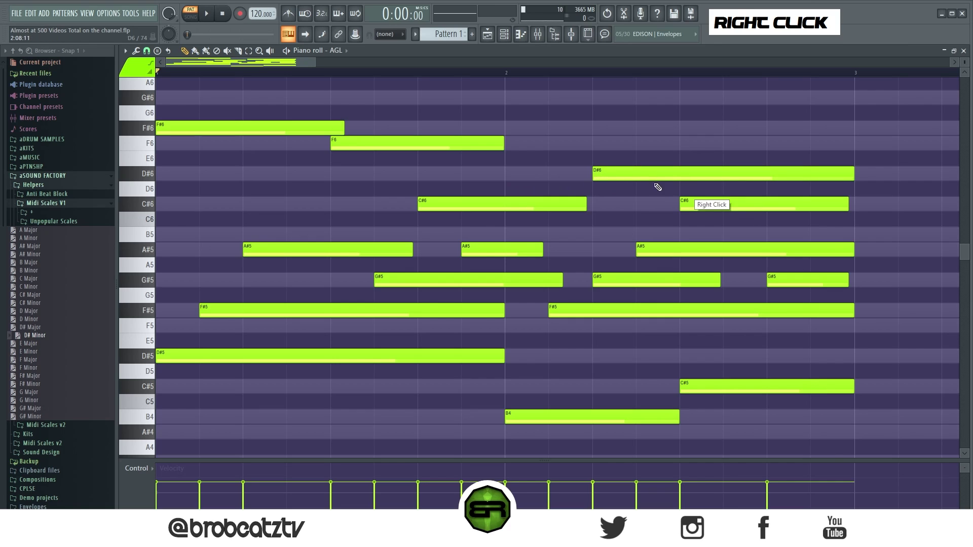
{"action": "left_click", "coordinate": [630, 175], "text": "ctrl"}
{"action": "left_click", "coordinate": [610, 284], "text": "ctrl+shift"}
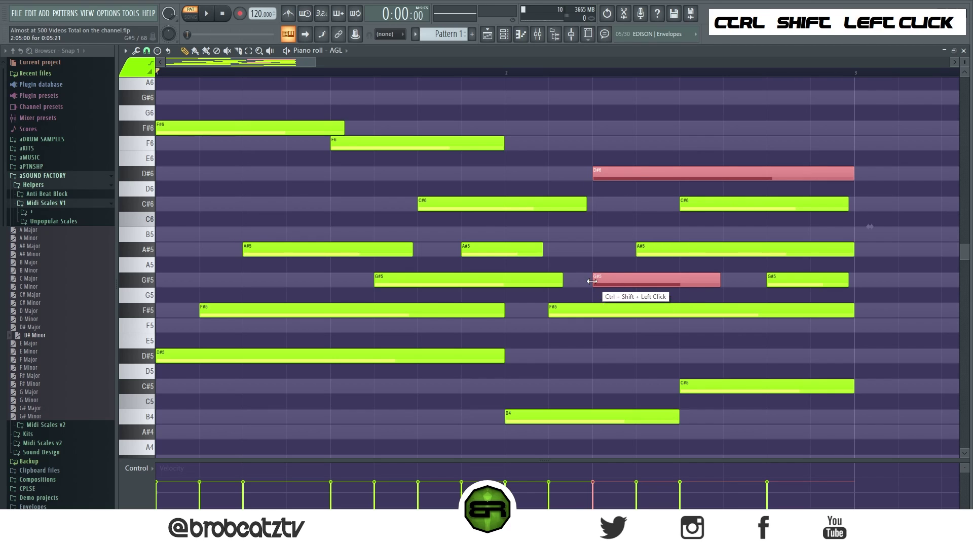
Step: Nudge the D#6 note in bar 2 slightly later than the G#5 note below it, and play the pattern back
{"action": "left_click", "coordinate": [595, 188], "text": "ctrl+shift"}
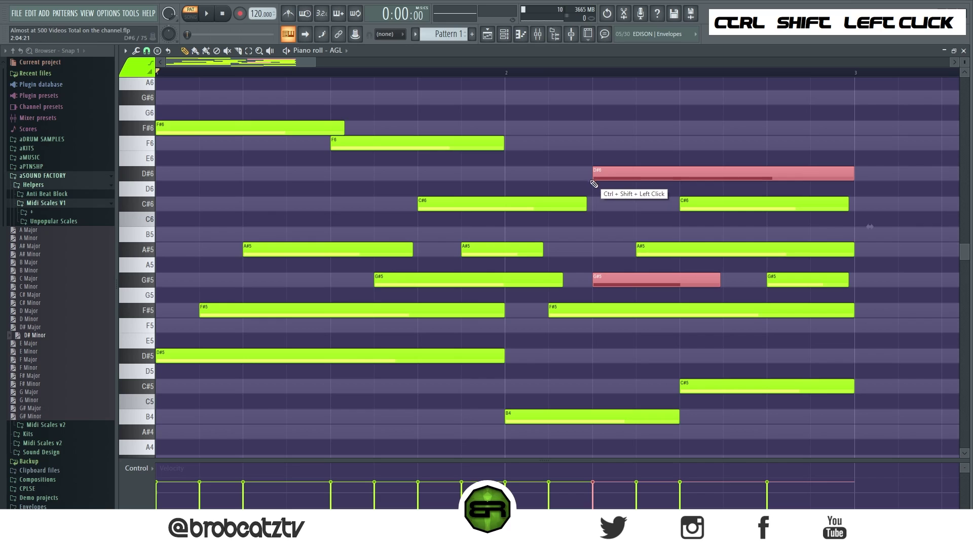
{"action": "right_click", "coordinate": [598, 185]}
{"action": "left_click", "coordinate": [604, 175], "text": "ctrl"}
{"action": "scroll", "coordinate": [606, 175], "scroll_direction": "down", "scroll_amount": 1, "text": "shift"}
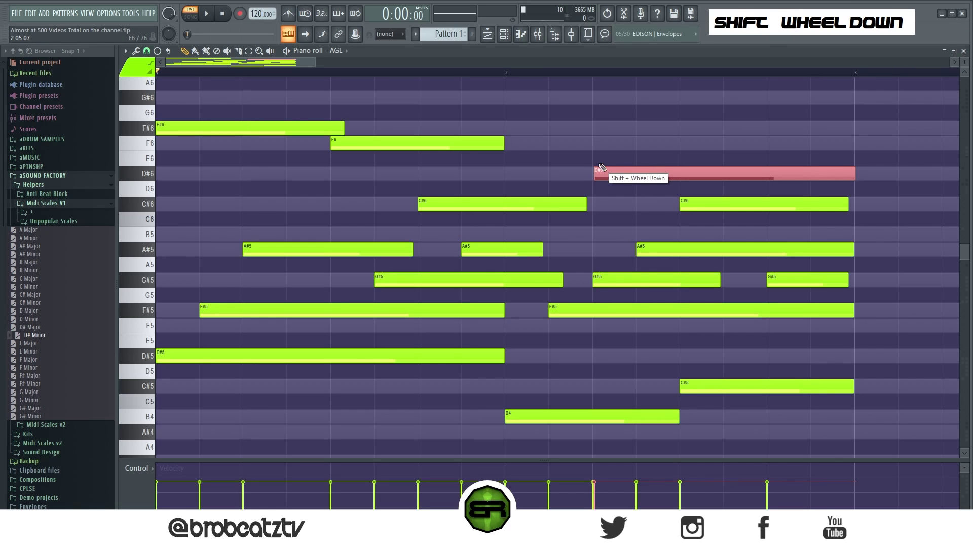
{"action": "scroll", "coordinate": [606, 170], "scroll_direction": "down", "scroll_amount": 1, "text": "shift"}
{"action": "scroll", "coordinate": [608, 170], "scroll_direction": "up", "scroll_amount": 1, "text": "shift"}
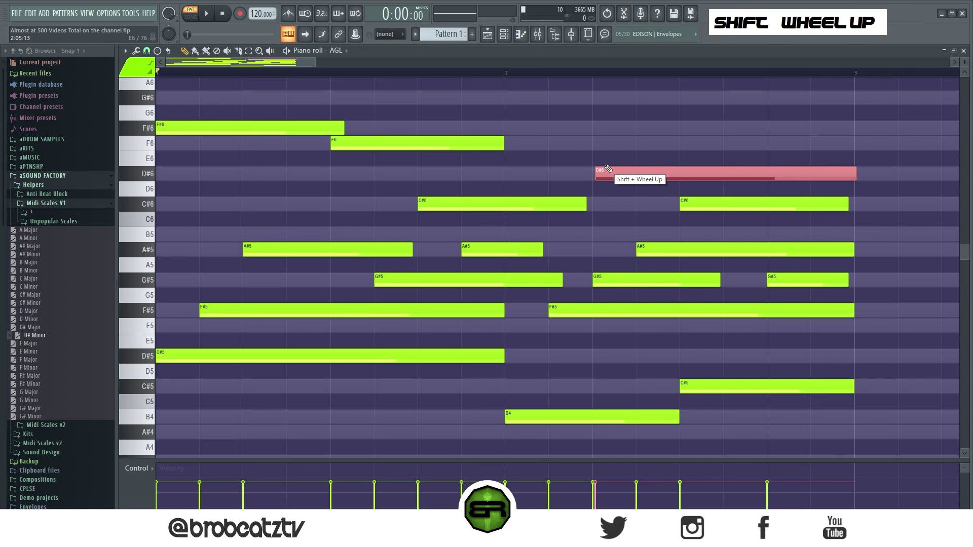
{"action": "right_click", "coordinate": [636, 129]}
{"action": "key", "text": "space"}
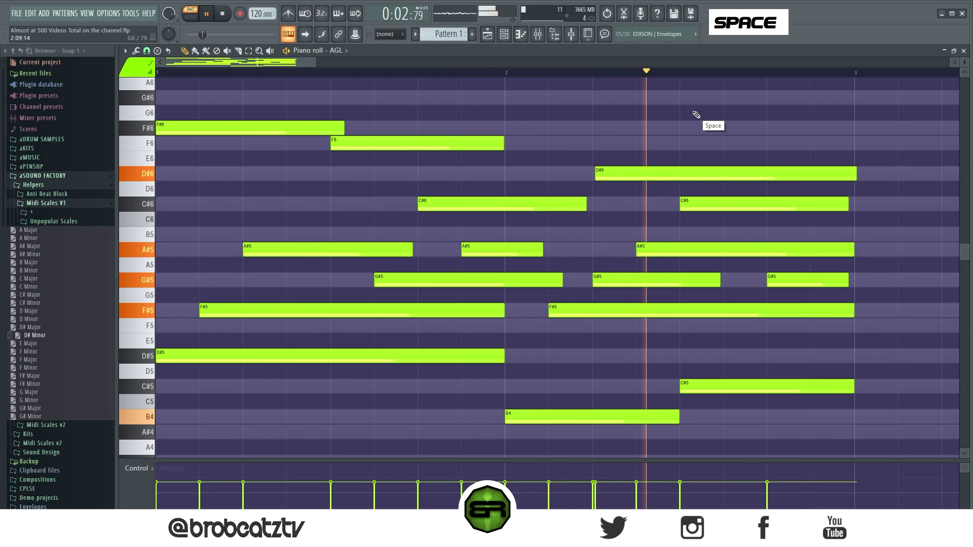
{"action": "key", "text": "space"}
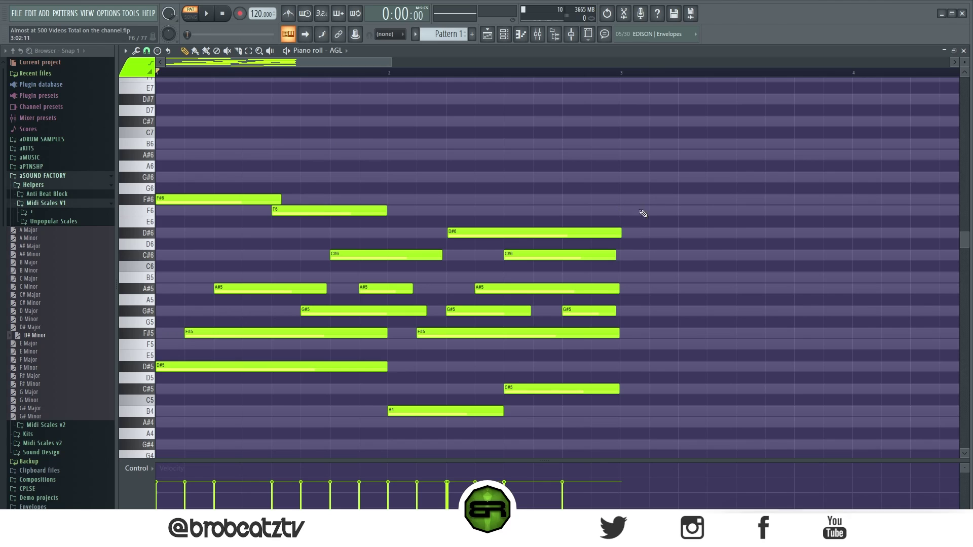
Step: Duplicate all notes of the two-bar pattern so the copy starts at bar 3, and clear the selection
{"action": "key", "text": "ctrl+a"}
{"action": "left_click_drag", "start_coordinate": [180, 202], "coordinate": [645, 204], "text": "shift"}
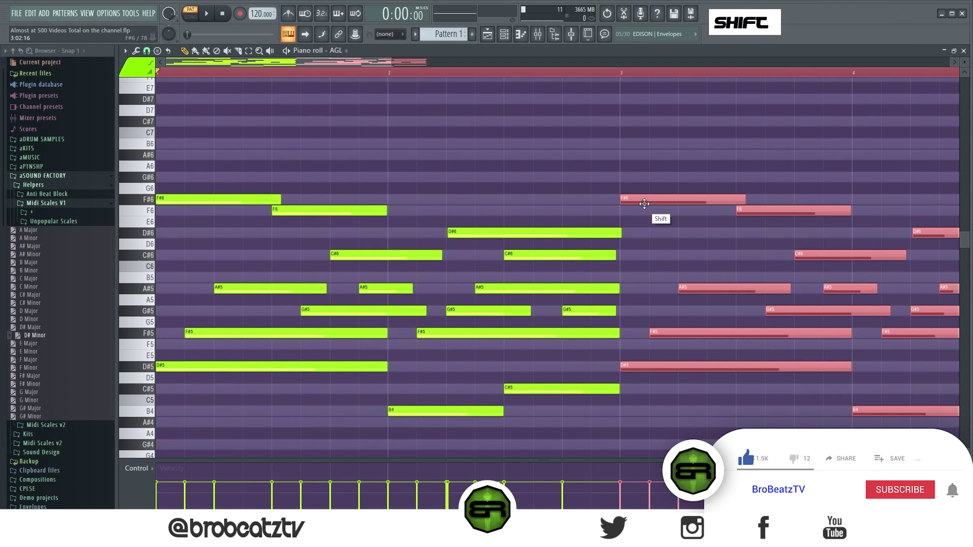
{"action": "right_click", "coordinate": [635, 161]}
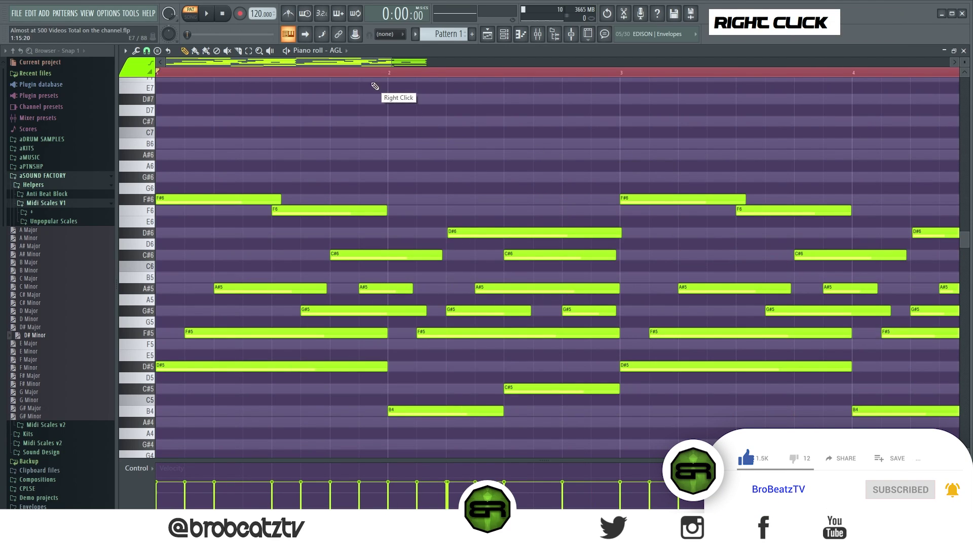
{"action": "double_click", "coordinate": [374, 71]}
Step: Set the note colour to colour group 5 and bring bars 2 to 4 into view
{"action": "left_click", "coordinate": [135, 69]}
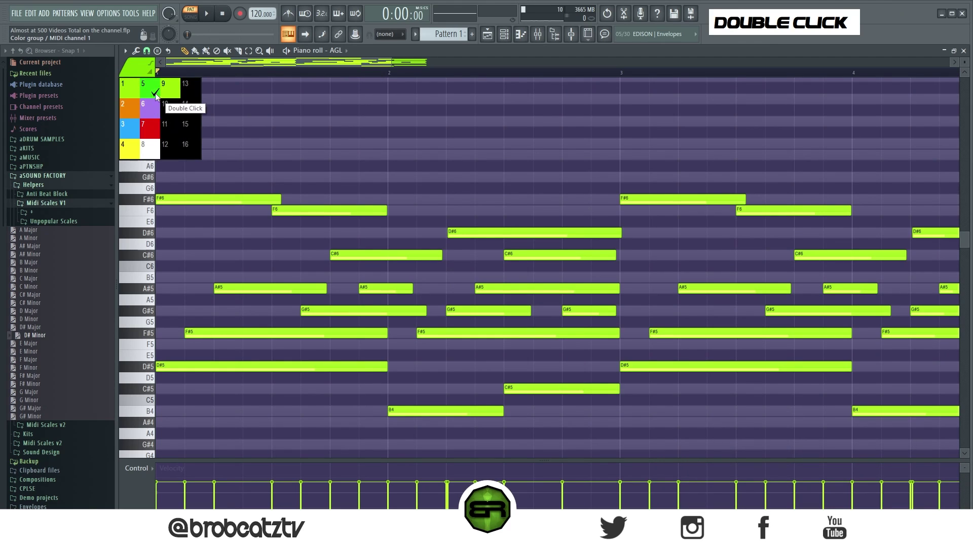
{"action": "left_click", "coordinate": [152, 82]}
{"action": "left_click", "coordinate": [365, 143]}
{"action": "right_click", "coordinate": [402, 143]}
{"action": "left_click_drag", "start_coordinate": [367, 63], "coordinate": [418, 65]}
{"action": "left_click_drag", "start_coordinate": [966, 72], "coordinate": [966, 88]}
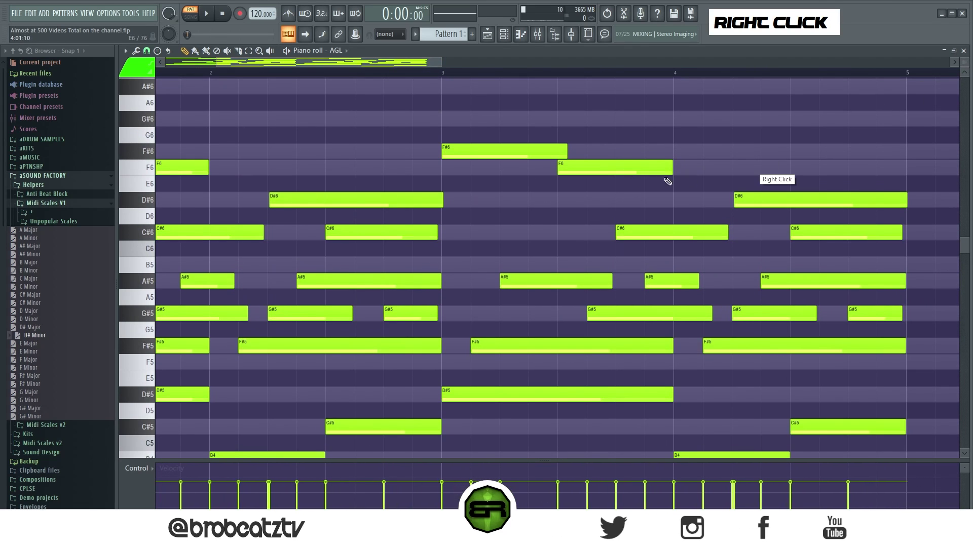
Step: Shorten the D#6 note in bar 2 to end just before beat 4, and compare it with the F#6 note opening bar 3
{"action": "left_click_drag", "start_coordinate": [440, 204], "coordinate": [367, 204]}
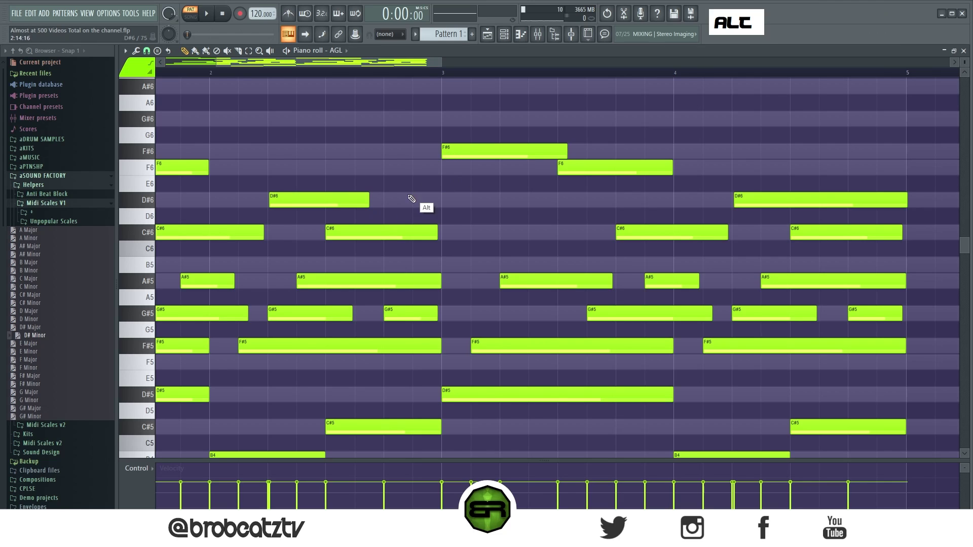
{"action": "left_click", "coordinate": [446, 151], "text": "ctrl"}
{"action": "left_click", "coordinate": [352, 200], "text": "ctrl"}
{"action": "left_click", "coordinate": [445, 180], "text": "ctrl+shift"}
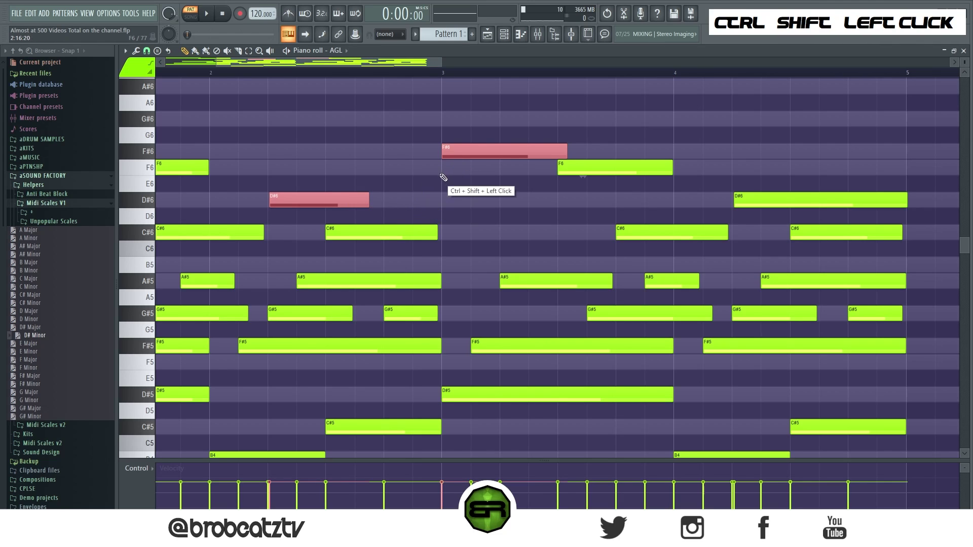
{"action": "right_click", "coordinate": [438, 191]}
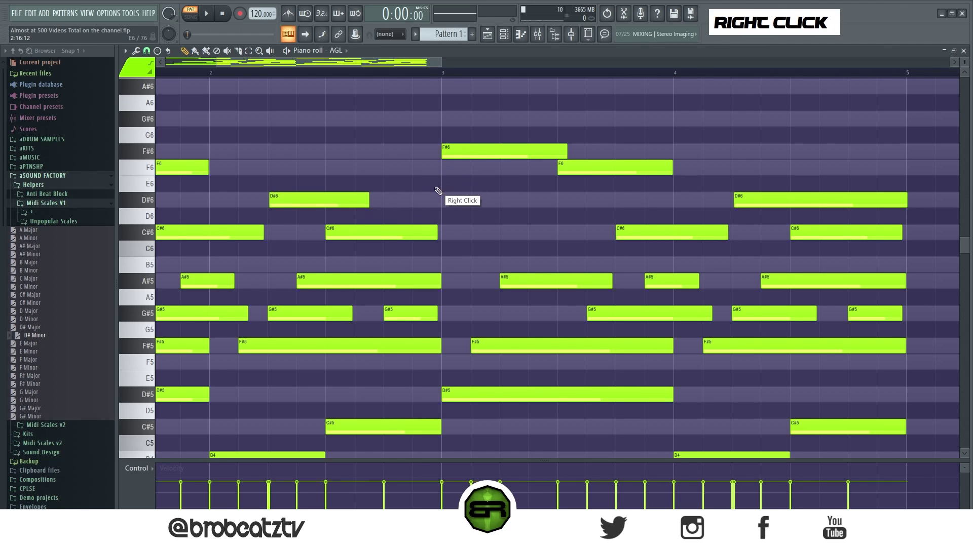
Step: Add a D#6 note at 2:13:00 and give it the green colour of colour group 5
{"action": "left_click", "coordinate": [393, 202]}
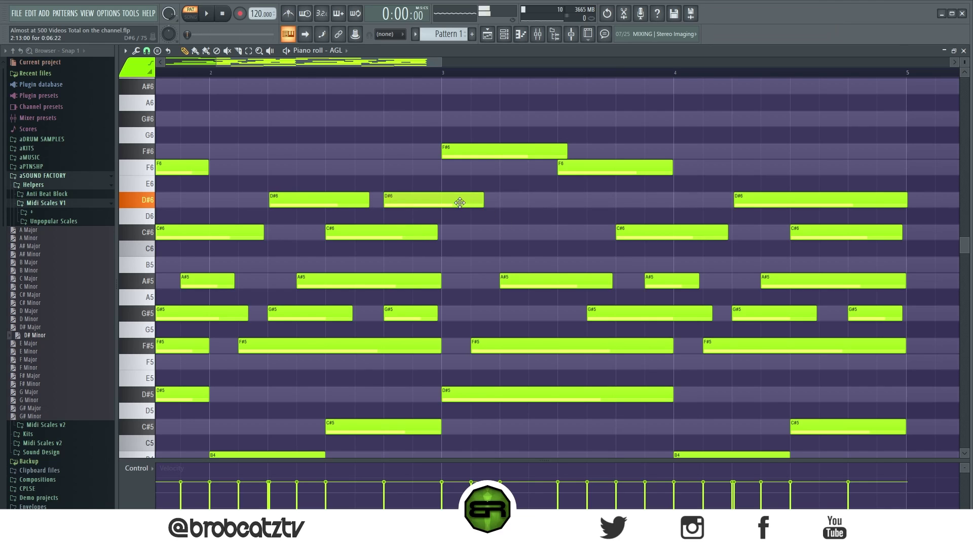
{"action": "left_click", "coordinate": [134, 66]}
{"action": "right_click", "coordinate": [138, 85]}
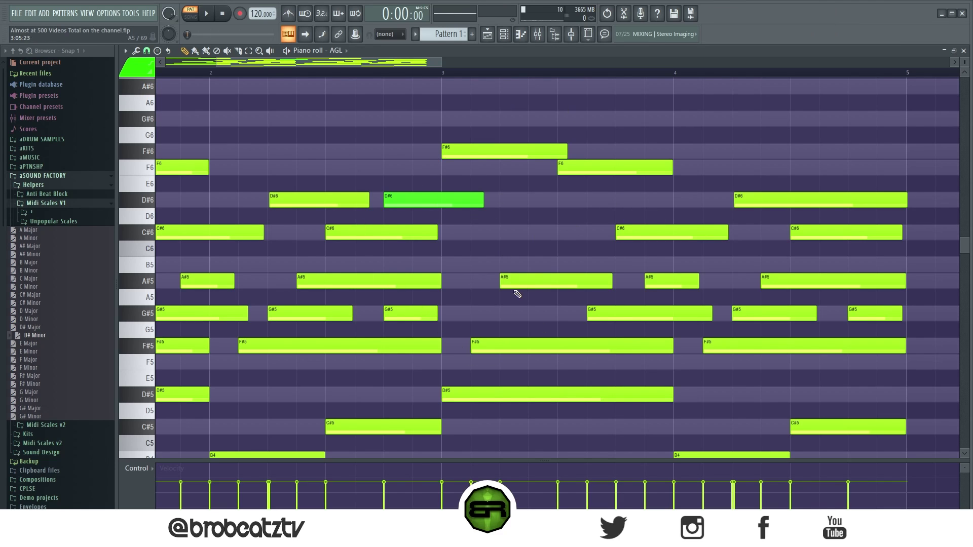
Step: Draw a green A#6 note at the start of bar 3 and copy it down to G#6 on beat 3
{"action": "scroll", "coordinate": [457, 152], "scroll_direction": "up", "scroll_amount": 1}
{"action": "left_click", "coordinate": [459, 138]}
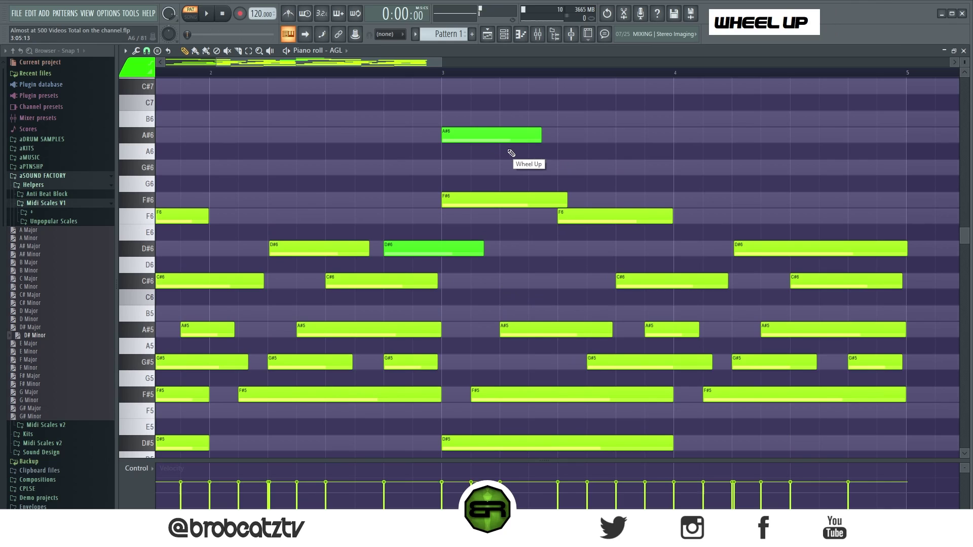
{"action": "left_click", "coordinate": [500, 136], "text": "ctrl"}
{"action": "left_click_drag", "start_coordinate": [502, 137], "coordinate": [616, 172], "text": "shift"}
{"action": "right_click", "coordinate": [589, 128]}
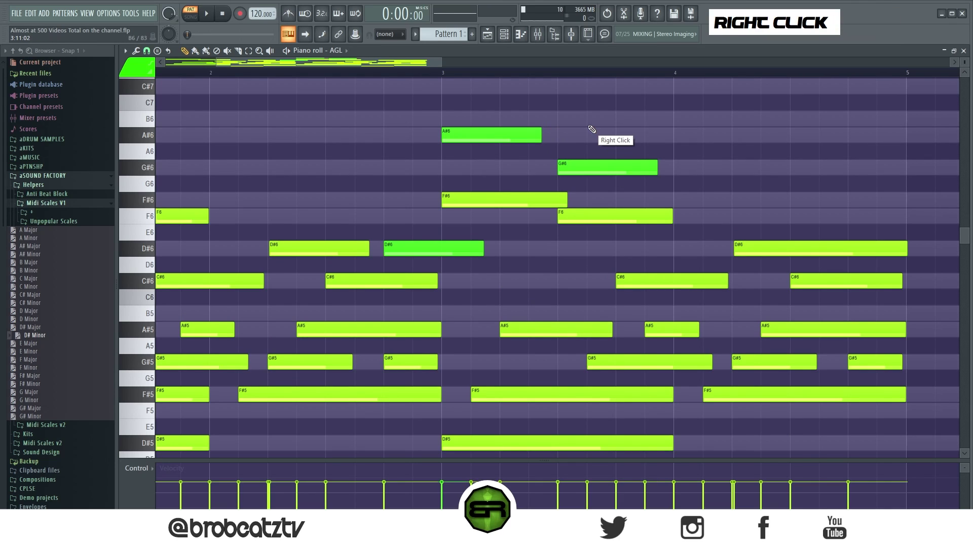
Step: Nudge the green G#6 note in bar 3 slightly later than the F6 note below it
{"action": "left_click", "coordinate": [595, 173], "text": "ctrl"}
{"action": "scroll", "coordinate": [598, 173], "scroll_direction": "down", "scroll_amount": 2, "text": "shift"}
{"action": "right_click", "coordinate": [592, 149]}
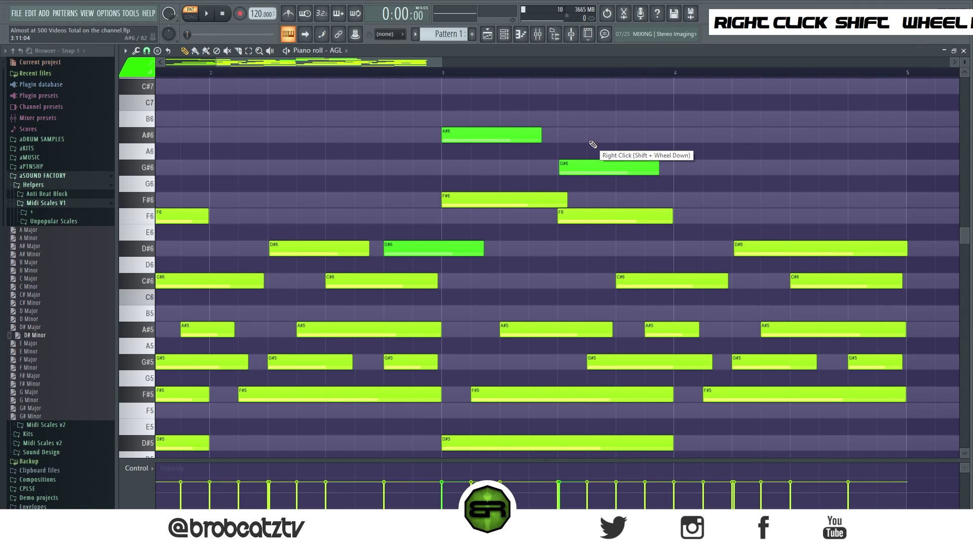
Step: Copy the green D#6 note to 3:07:00 while the pattern plays, and stop playback
{"action": "key", "text": "space"}
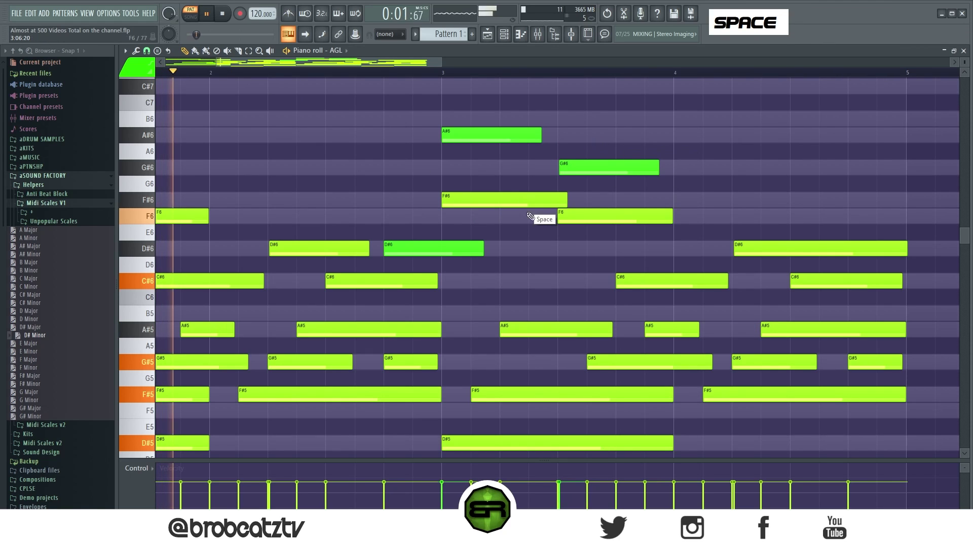
{"action": "left_click_drag", "start_coordinate": [425, 250], "coordinate": [569, 251], "text": "shift"}
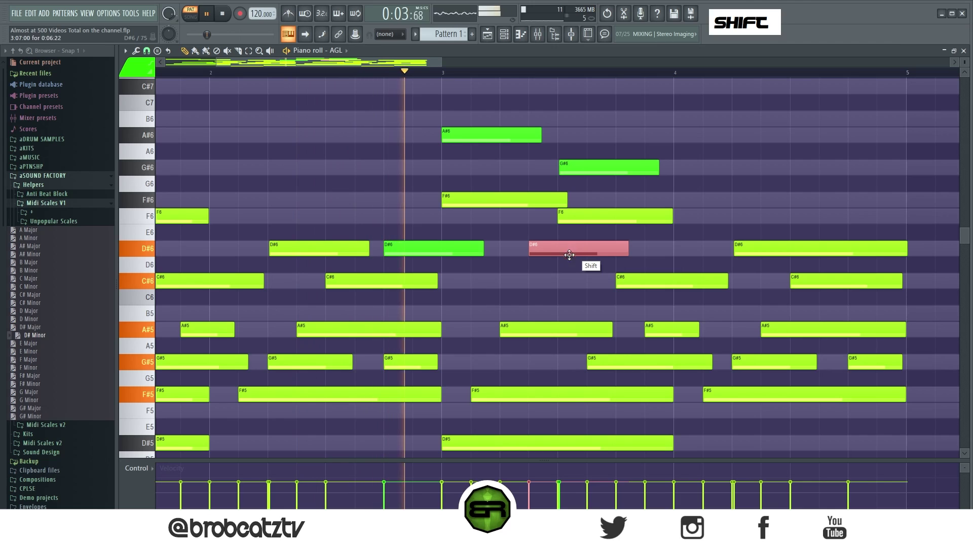
{"action": "right_click", "coordinate": [568, 275]}
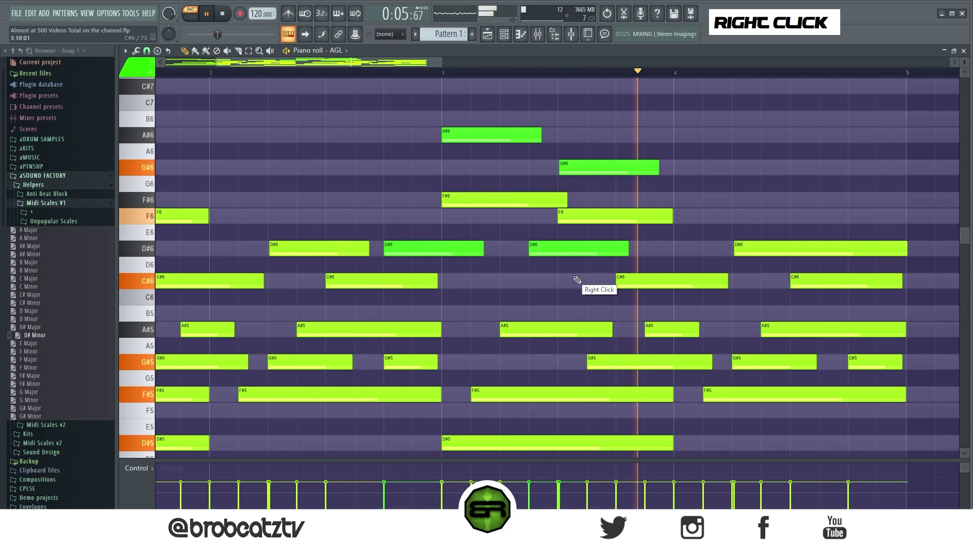
{"action": "key", "text": "space"}
Step: Copy the green A#6 note near the end of bar 3 and shorten it to about two steps
{"action": "left_click_drag", "start_coordinate": [525, 128], "coordinate": [519, 152], "text": "ctrl"}
{"action": "left_click_drag", "start_coordinate": [455, 133], "coordinate": [657, 133], "text": "shift"}
{"action": "left_click_drag", "start_coordinate": [741, 145], "coordinate": [670, 146], "text": "alt"}
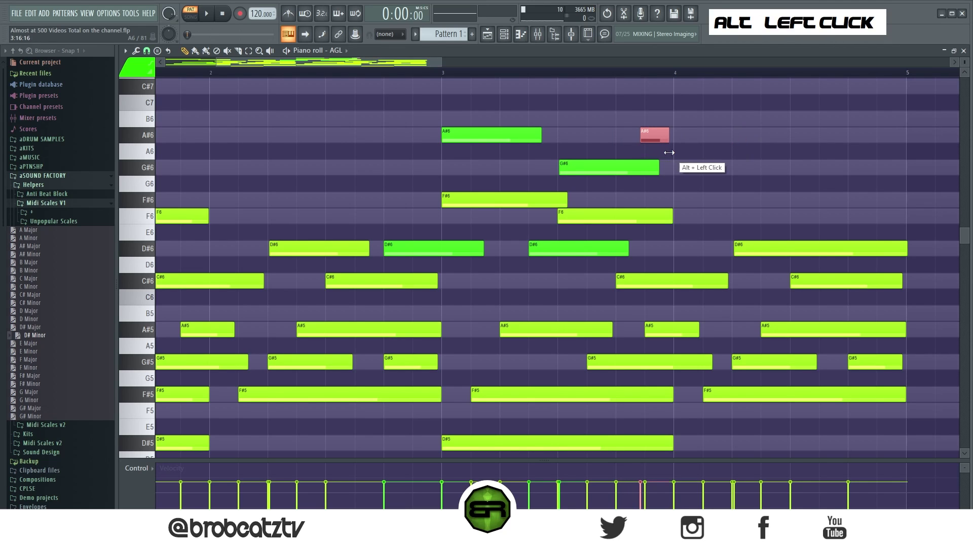
Step: Change the snap setting and draw A#6 at 4:01:00, G#6 at 4:03:16, A#6 at 4:06:08 and F#6 on beat 3 of bar 4
{"action": "scroll", "coordinate": [390, 62], "scroll_direction": "up", "scroll_amount": 2}
{"action": "scroll", "coordinate": [419, 66], "scroll_direction": "up", "scroll_amount": 2}
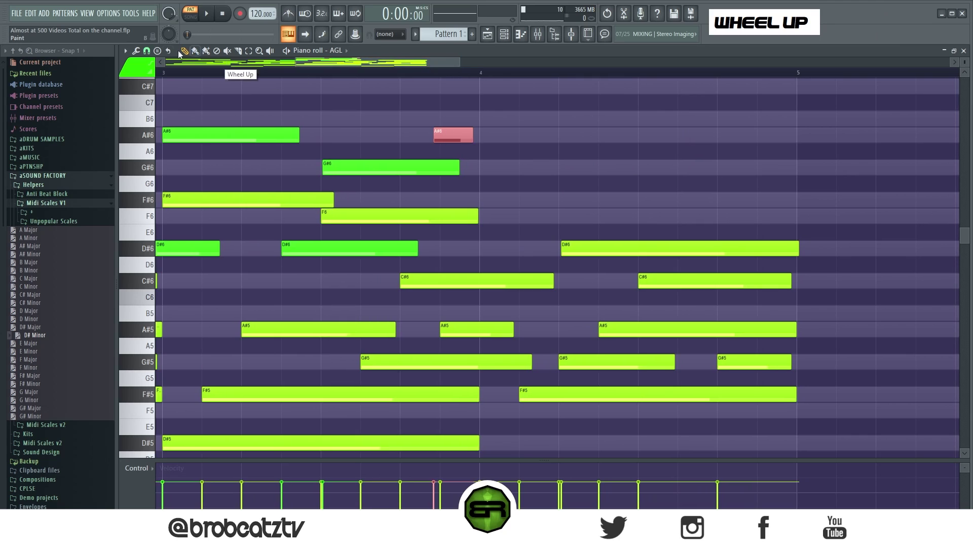
{"action": "left_click", "coordinate": [146, 51]}
{"action": "left_click", "coordinate": [171, 190]}
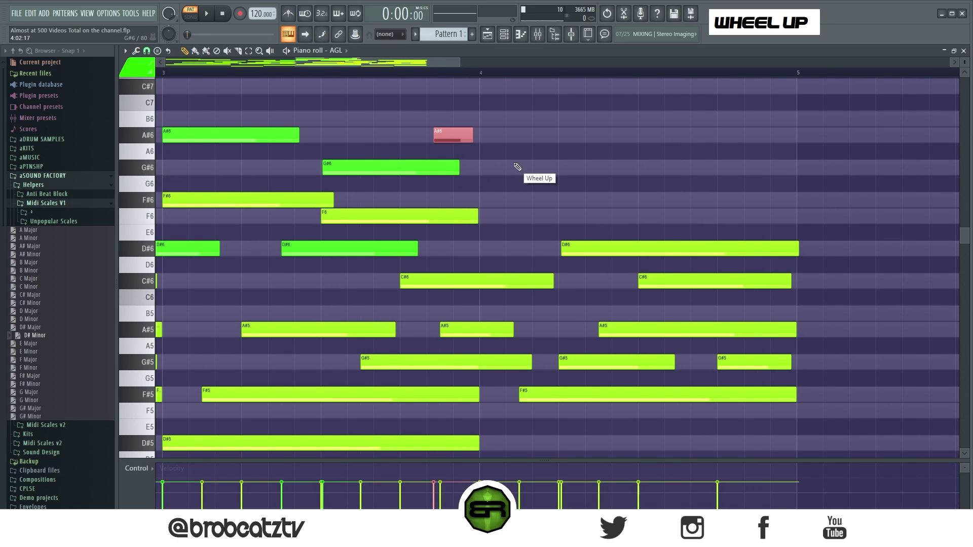
{"action": "left_click", "coordinate": [480, 135]}
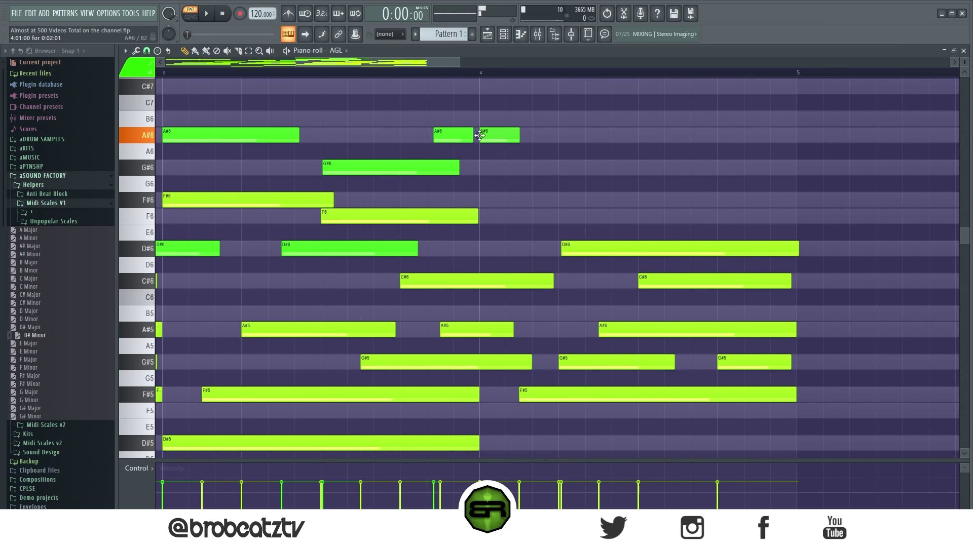
{"action": "left_click", "coordinate": [537, 165]}
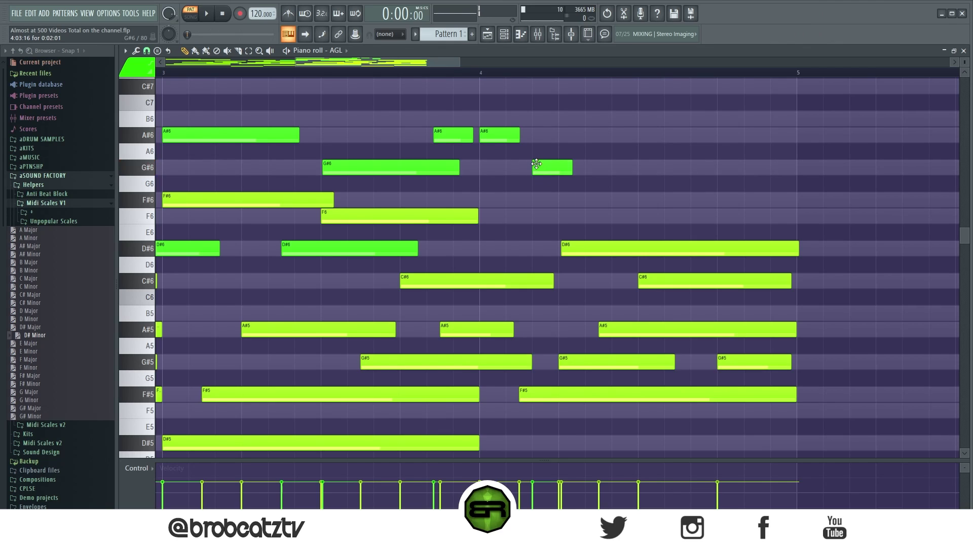
{"action": "left_click", "coordinate": [590, 135]}
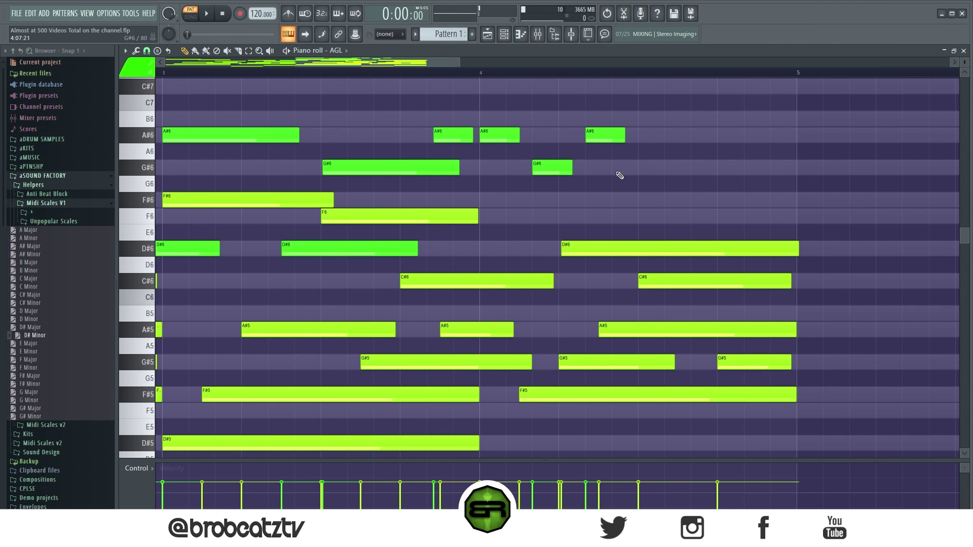
{"action": "left_click", "coordinate": [643, 201]}
Step: Lengthen the green notes in bar 4: F#6 to about six steps, both A#6 notes to about three, and G#6 slightly less
{"action": "key", "text": "alt"}
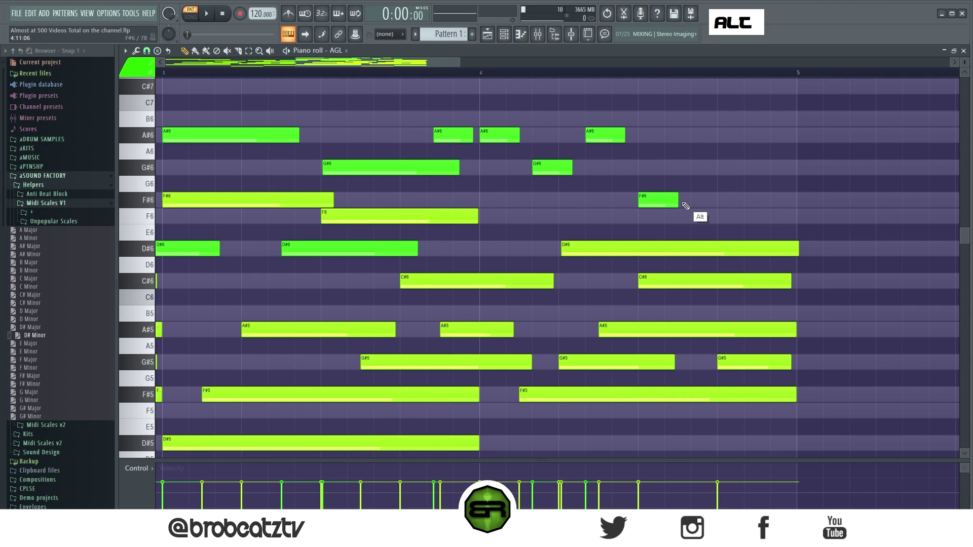
{"action": "left_click_drag", "start_coordinate": [677, 202], "coordinate": [764, 201]}
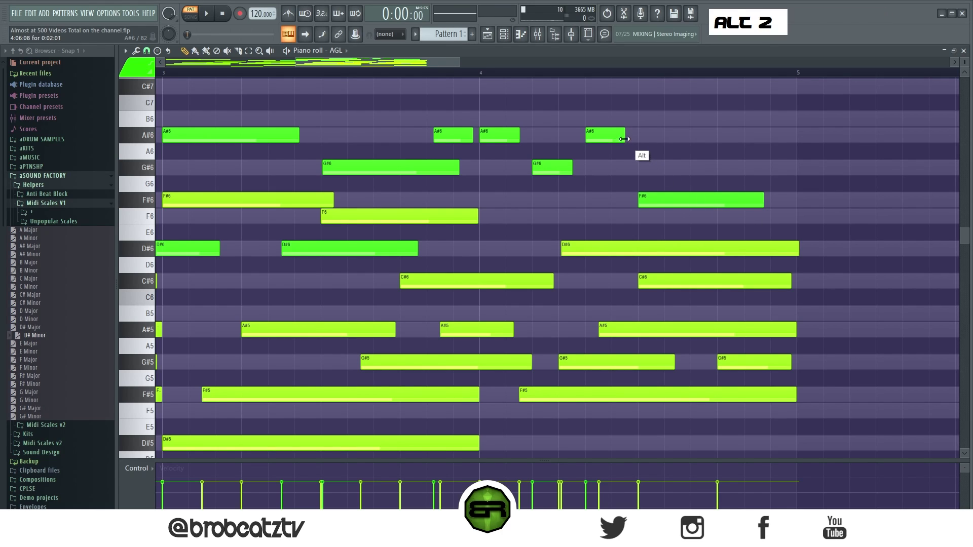
{"action": "left_click_drag", "start_coordinate": [624, 135], "coordinate": [650, 135]}
{"action": "left_click_drag", "start_coordinate": [572, 168], "coordinate": [585, 168]}
{"action": "left_click_drag", "start_coordinate": [518, 136], "coordinate": [539, 137]}
{"action": "key", "text": "ctrl"}
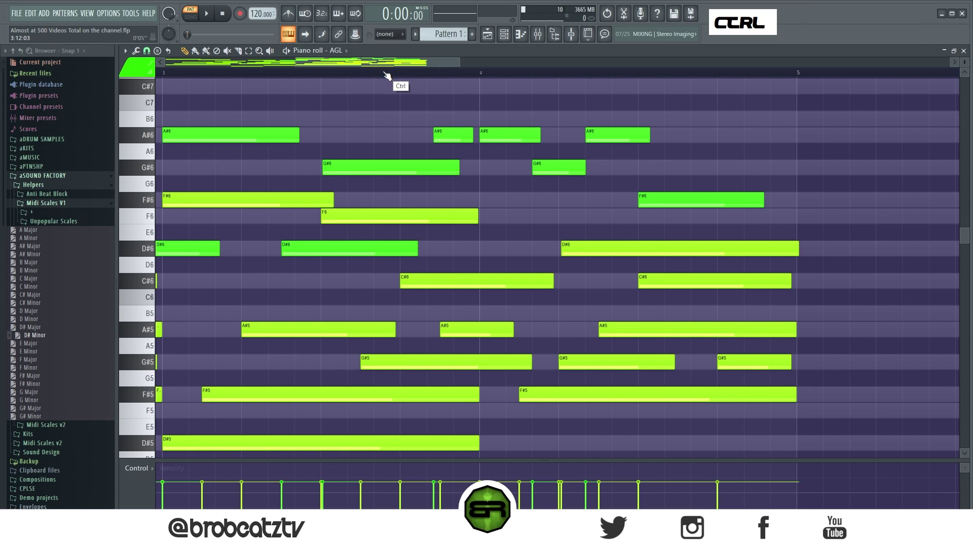
Step: Play back the extended melody to hear the new green notes in bars 3 and 4, and stop
{"action": "scroll", "coordinate": [387, 75], "scroll_direction": "down", "scroll_amount": 3}
{"action": "key", "text": "space"}
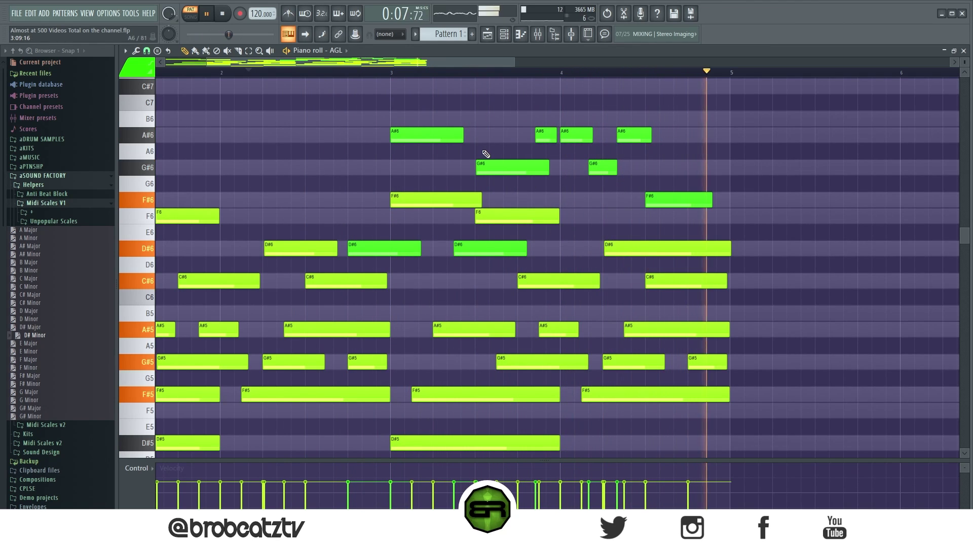
{"action": "key", "text": "space"}
Step: Select the full four-bar range, clear the note selection while it loops, and listen to the whole pattern before stopping playback
{"action": "scroll", "coordinate": [428, 66], "scroll_direction": "down", "scroll_amount": 2}
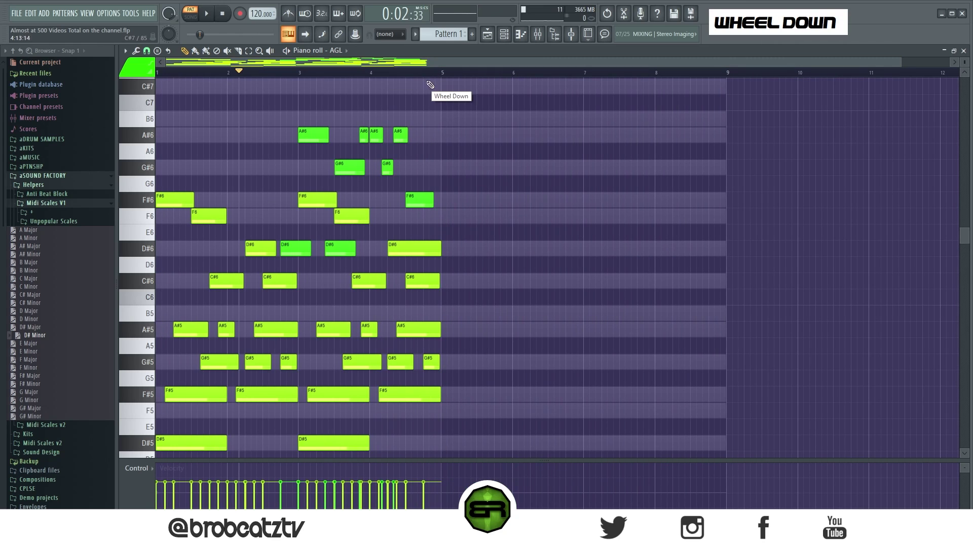
{"action": "double_click", "coordinate": [441, 73]}
{"action": "key", "text": "space"}
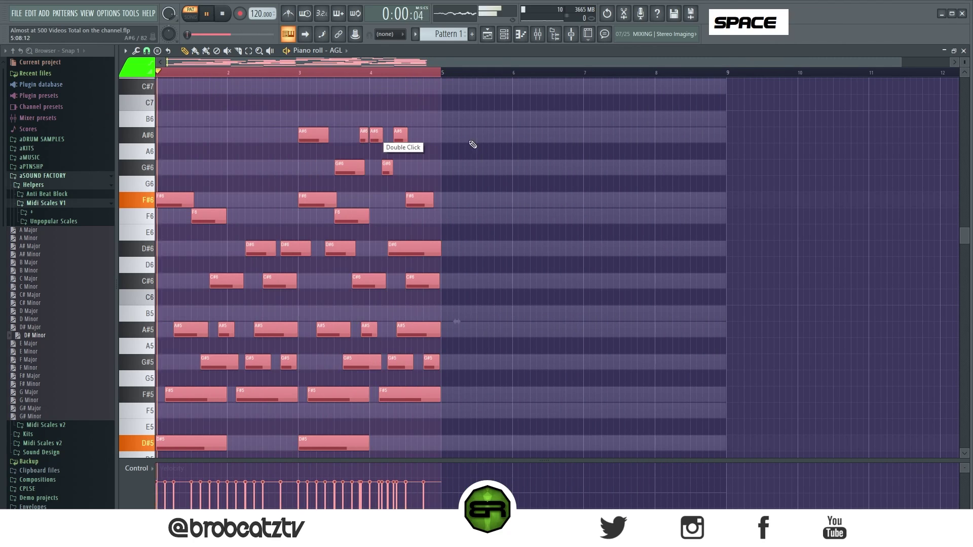
{"action": "right_click", "coordinate": [471, 145]}
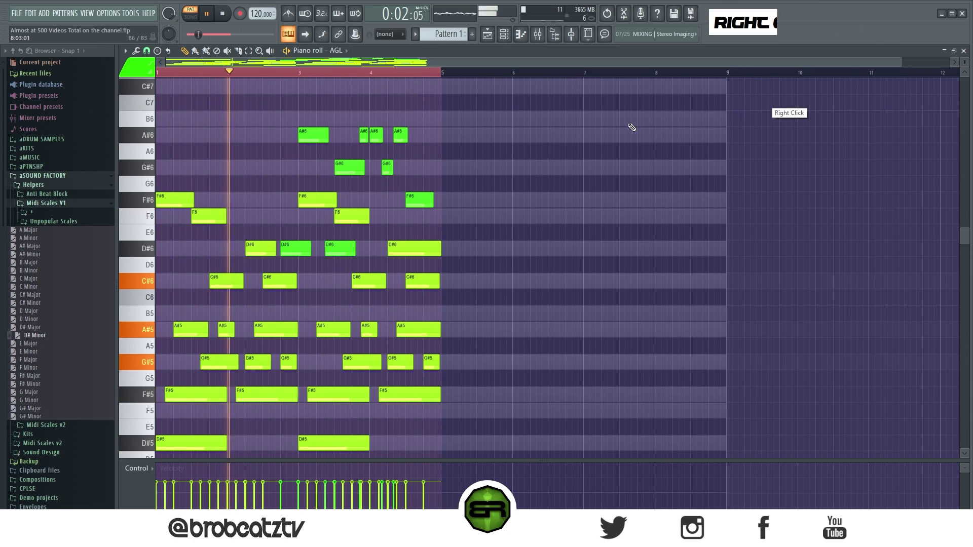
{"action": "right_click", "coordinate": [681, 118], "text": "ctrl"}
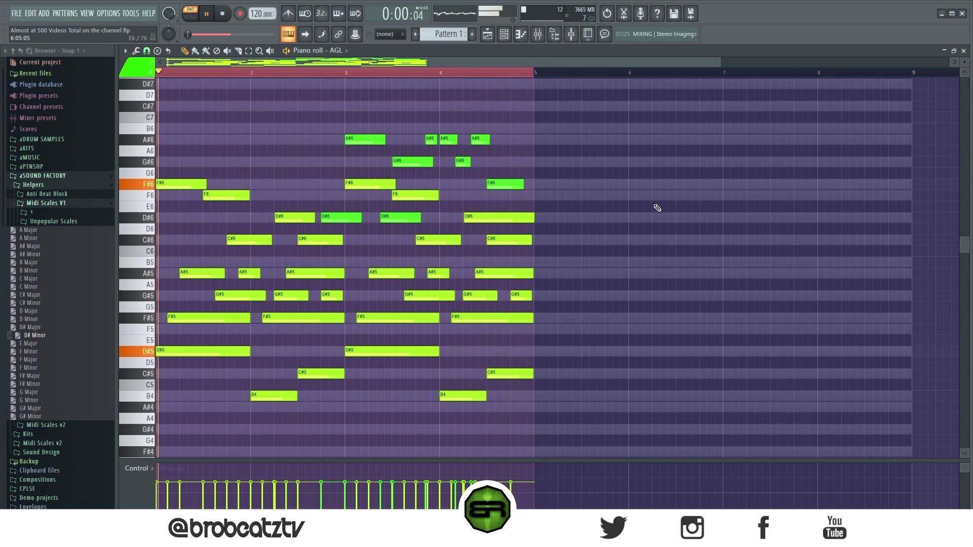
{"action": "key", "text": "space"}
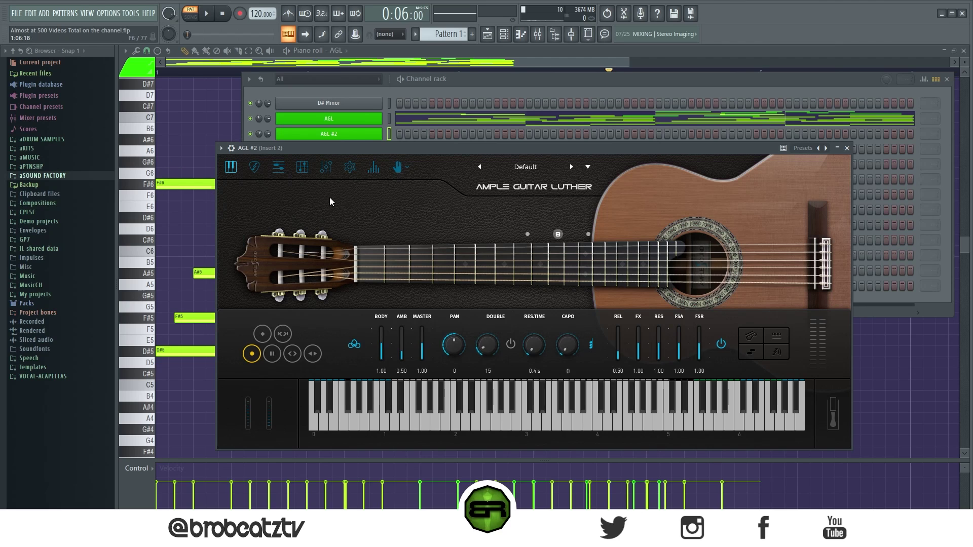
Step: Move the AGL #2 plugin window aside and open the piano roll of the AGL #2 channel
{"action": "left_click_drag", "start_coordinate": [440, 149], "coordinate": [460, 160]}
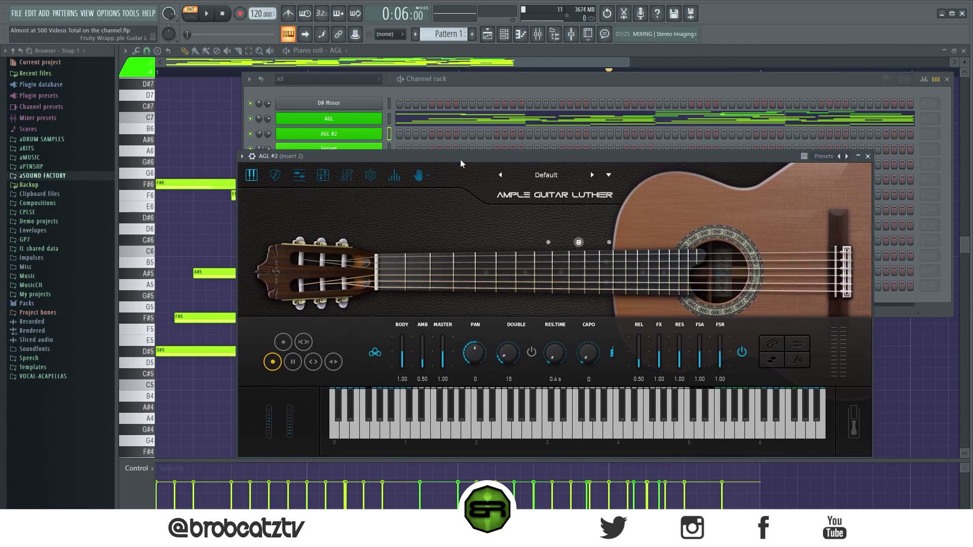
{"action": "right_click", "coordinate": [382, 134]}
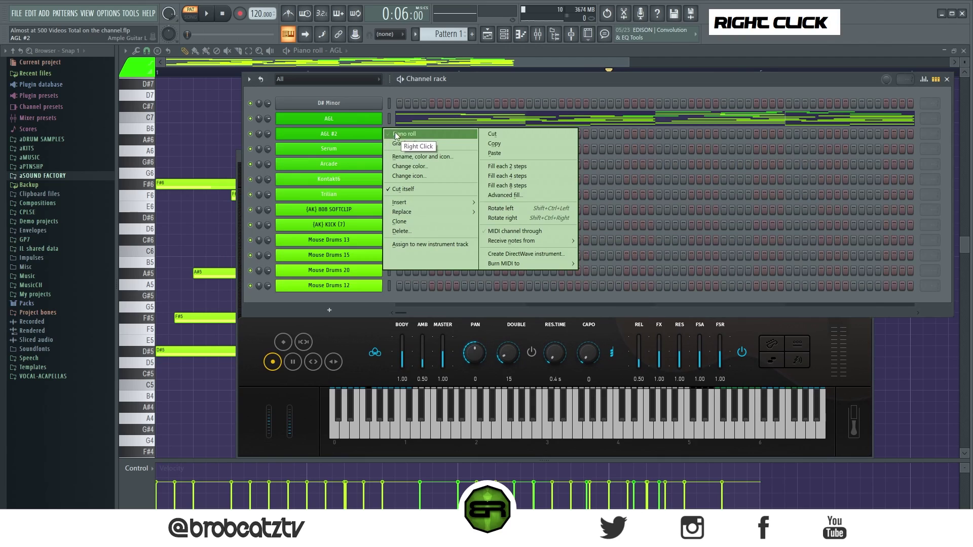
{"action": "left_click", "coordinate": [403, 132]}
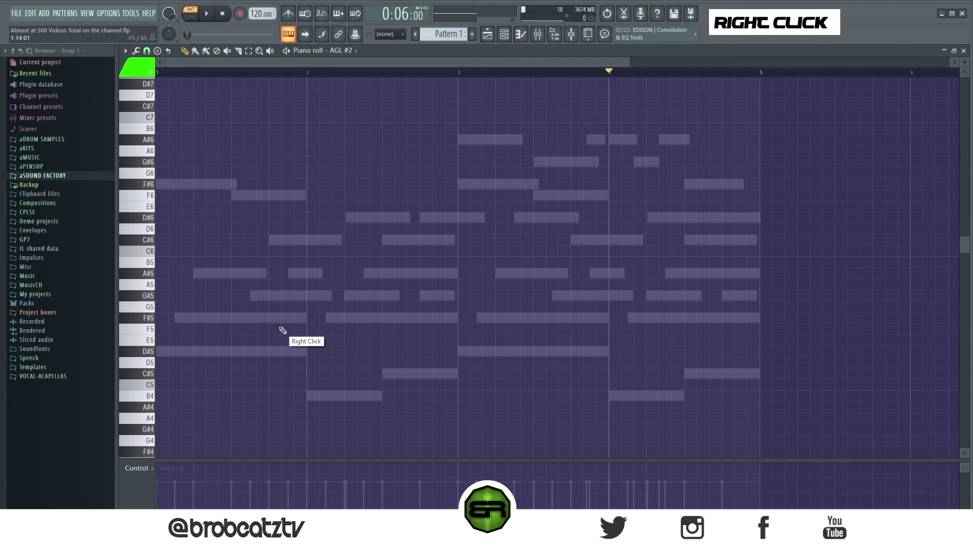
Step: Replace the green A#5 at the start of bar 1 with a yellow-green one and lengthen it to about seven and a half steps
{"action": "left_click", "coordinate": [173, 272]}
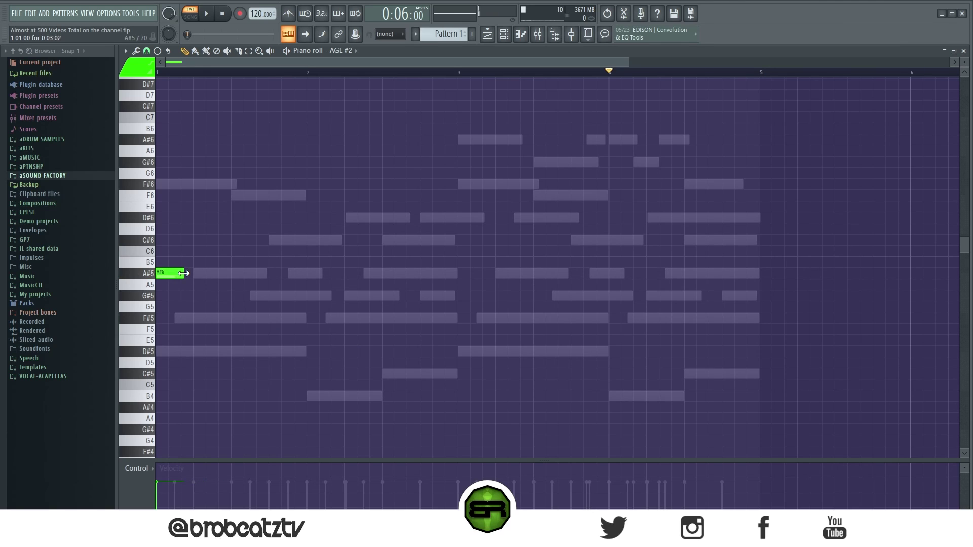
{"action": "right_click", "coordinate": [179, 274]}
{"action": "left_click", "coordinate": [133, 71]}
{"action": "left_click", "coordinate": [130, 89]}
{"action": "left_click", "coordinate": [165, 274]}
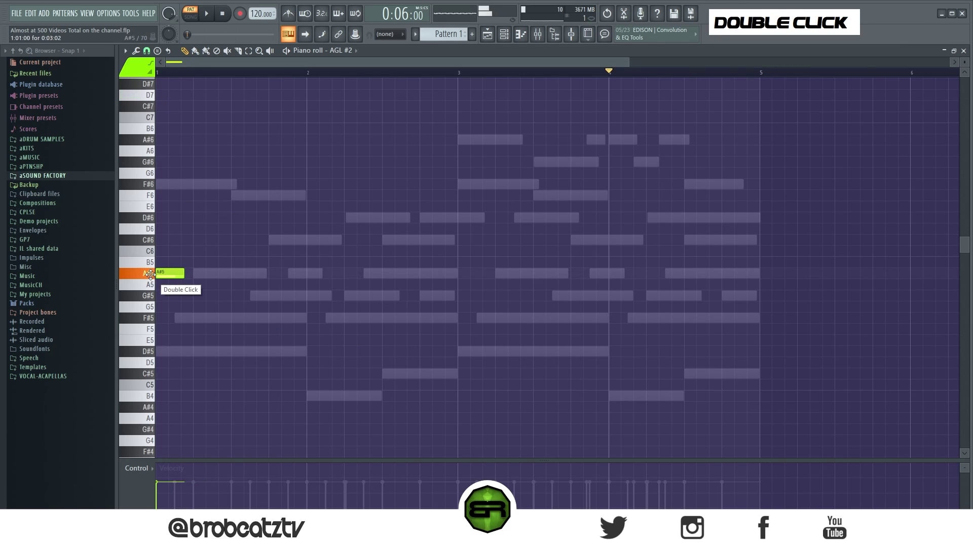
{"action": "left_click_drag", "start_coordinate": [184, 274], "coordinate": [226, 276]}
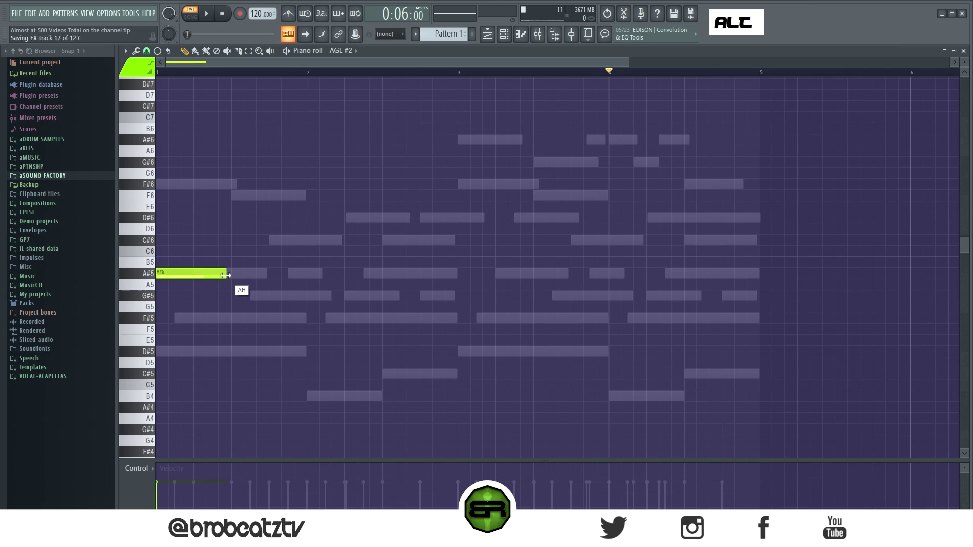
Step: Draw F#5 on beat 2 and G#5 on beat 3 of bar 1 at the same length, and briefly play them back
{"action": "left_click", "coordinate": [194, 317], "text": "alt"}
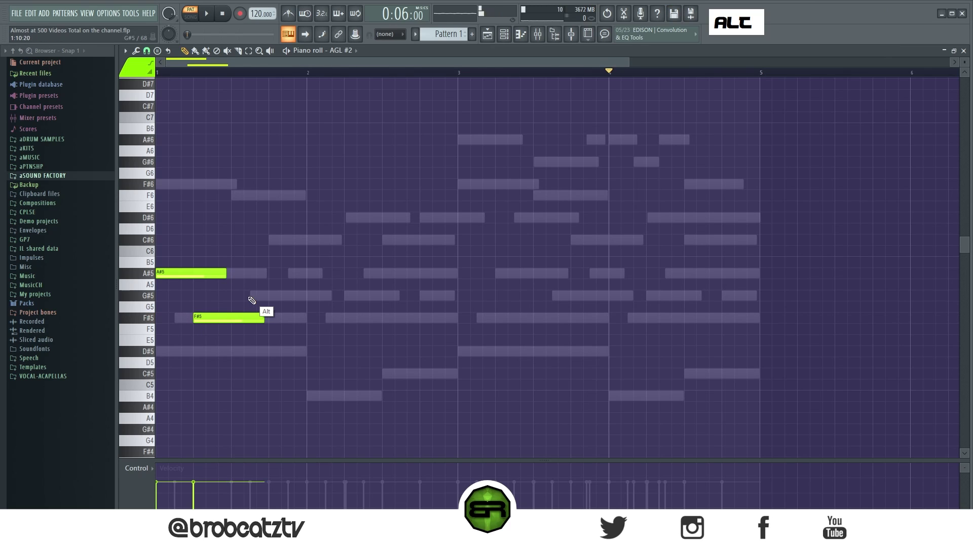
{"action": "left_click", "coordinate": [232, 296], "text": "alt"}
{"action": "key", "text": "space"}
{"action": "key", "text": "space"}
{"action": "key", "text": "space"}
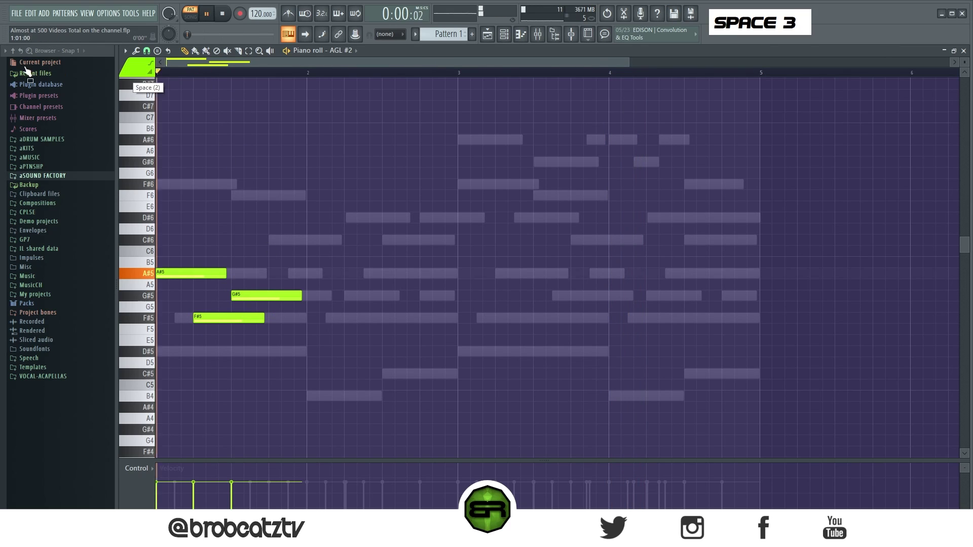
{"action": "key", "text": "space"}
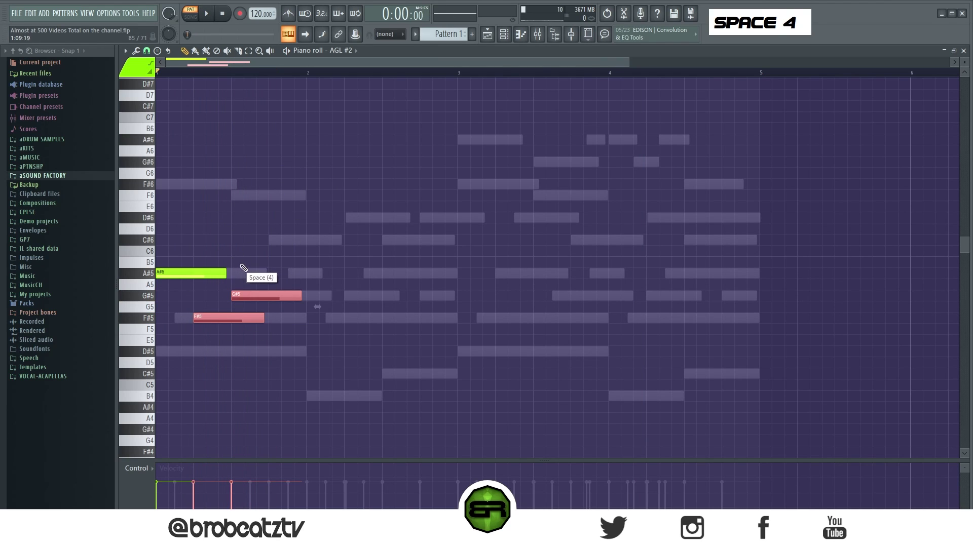
Step: Duplicate the F#5 and G#5 notes onto beats 2 and 3 of bar 2
{"action": "right_click", "coordinate": [253, 269]}
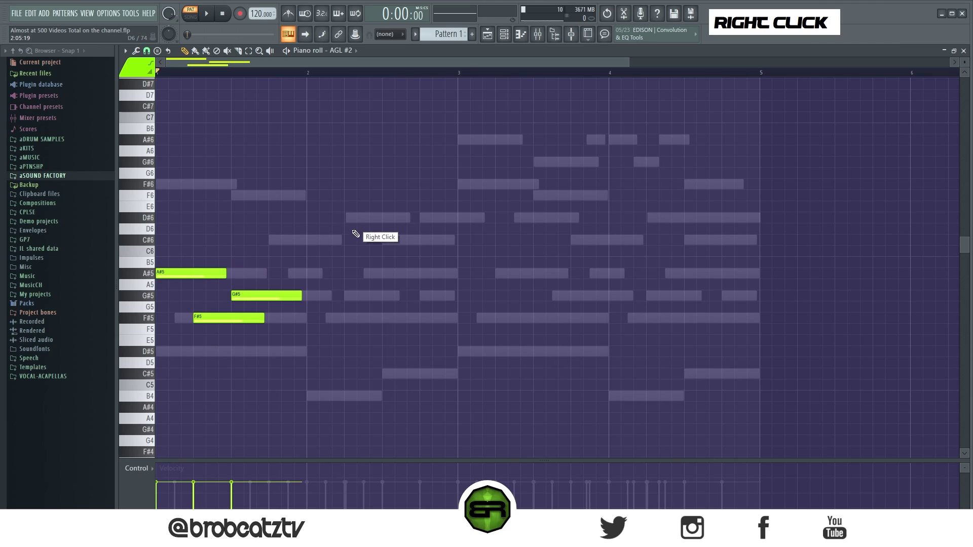
{"action": "left_click_drag", "start_coordinate": [278, 256], "coordinate": [386, 320]}
{"action": "right_click", "coordinate": [388, 340]}
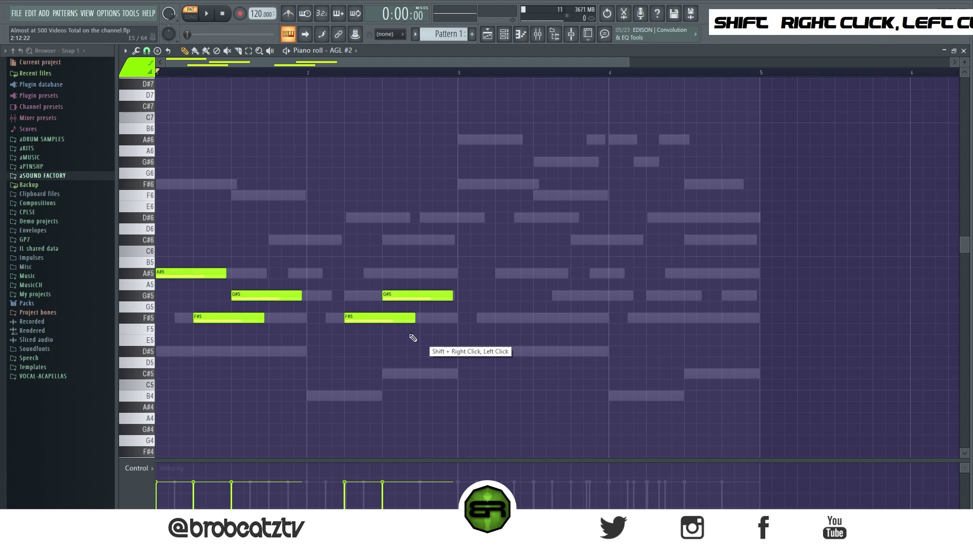
Step: Duplicate the whole two-bar AGL #2 phrase into bars 3 and 4 and listen to it
{"action": "key", "text": "ctrl+a"}
{"action": "left_click_drag", "start_coordinate": [172, 276], "coordinate": [474, 278]}
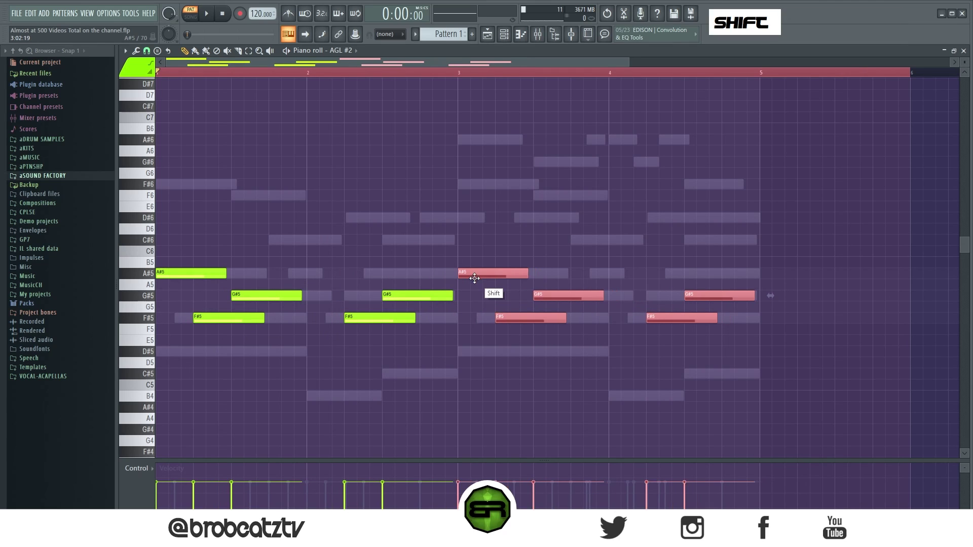
{"action": "right_click", "coordinate": [489, 218]}
{"action": "key", "text": "space"}
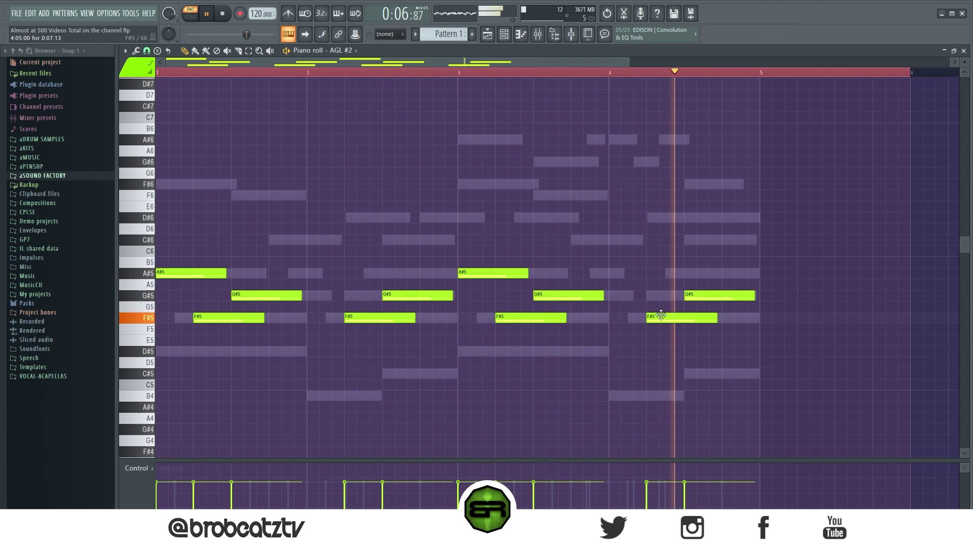
{"action": "key", "text": "space"}
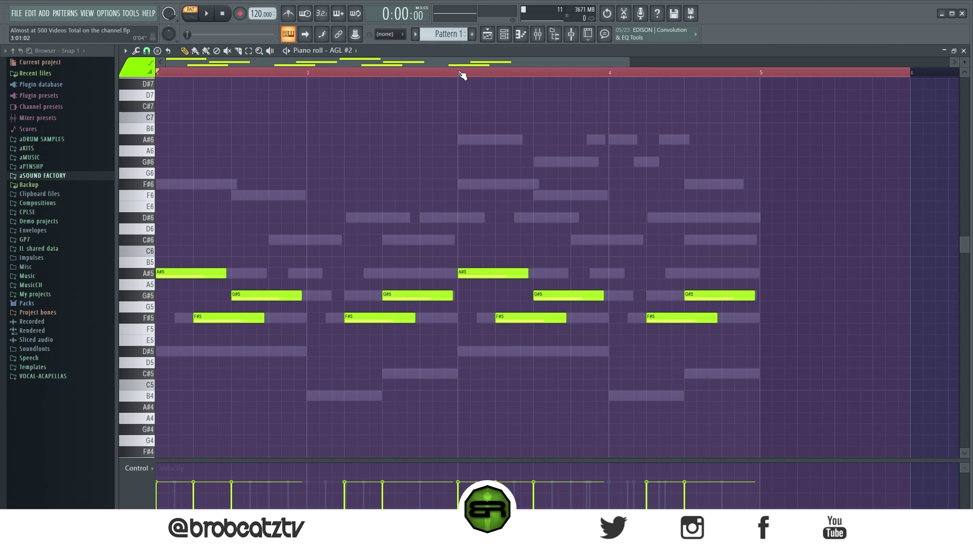
Step: In the mixer, route the AGL and AGL #2 tracks to the GUITAR DOUBLR track only
{"action": "left_click", "coordinate": [520, 34]}
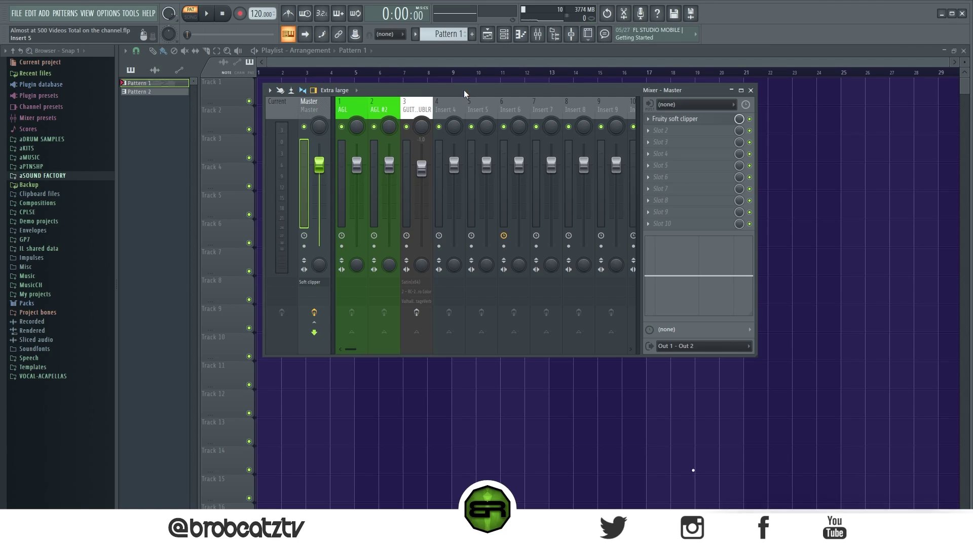
{"action": "left_click", "coordinate": [354, 108]}
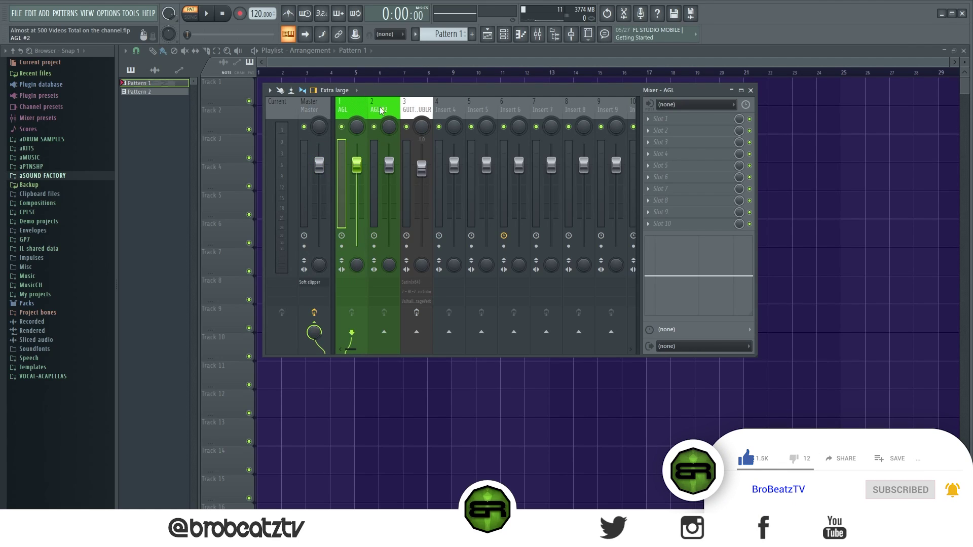
{"action": "left_click", "coordinate": [370, 113], "text": "ctrl"}
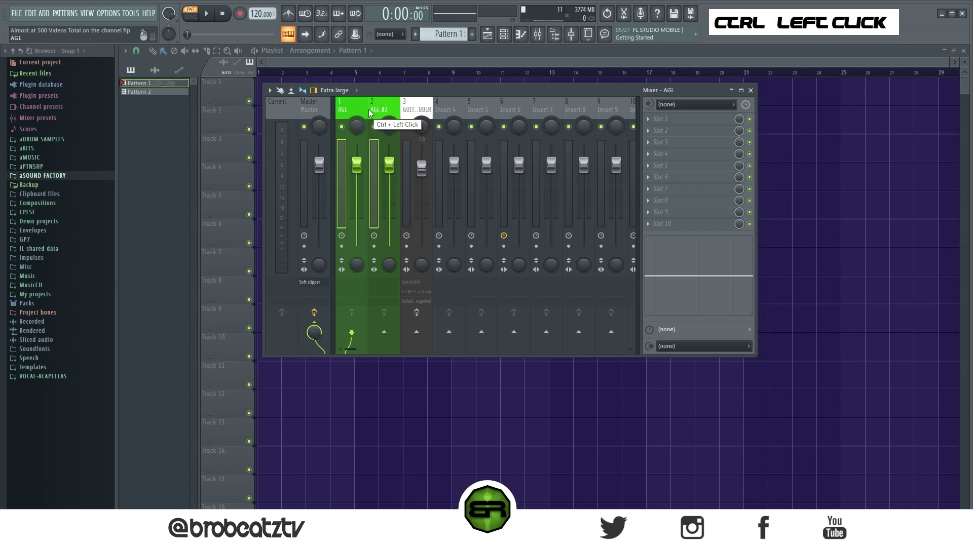
{"action": "left_click", "coordinate": [410, 111], "text": "ctrl"}
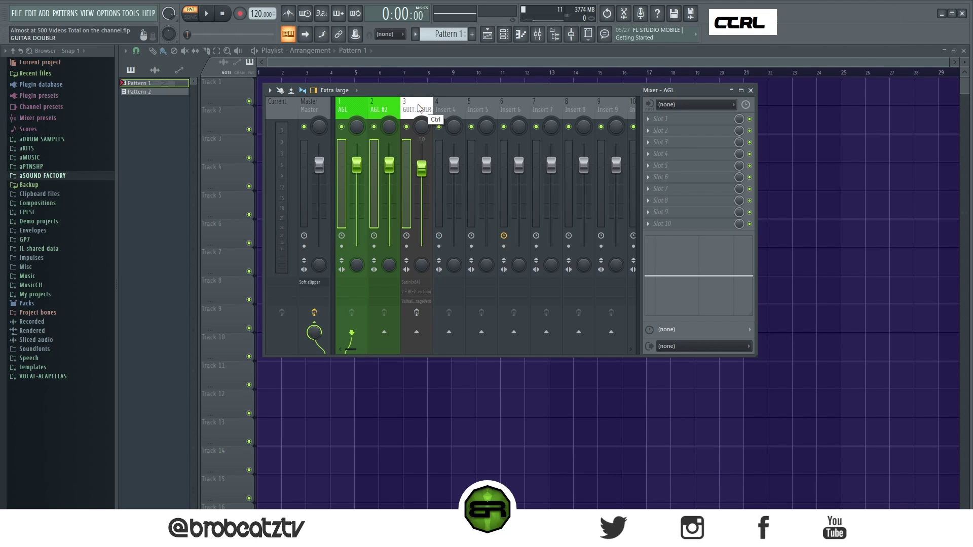
{"action": "right_click", "coordinate": [420, 107]}
{"action": "mouse_move", "coordinate": [527, 213]}
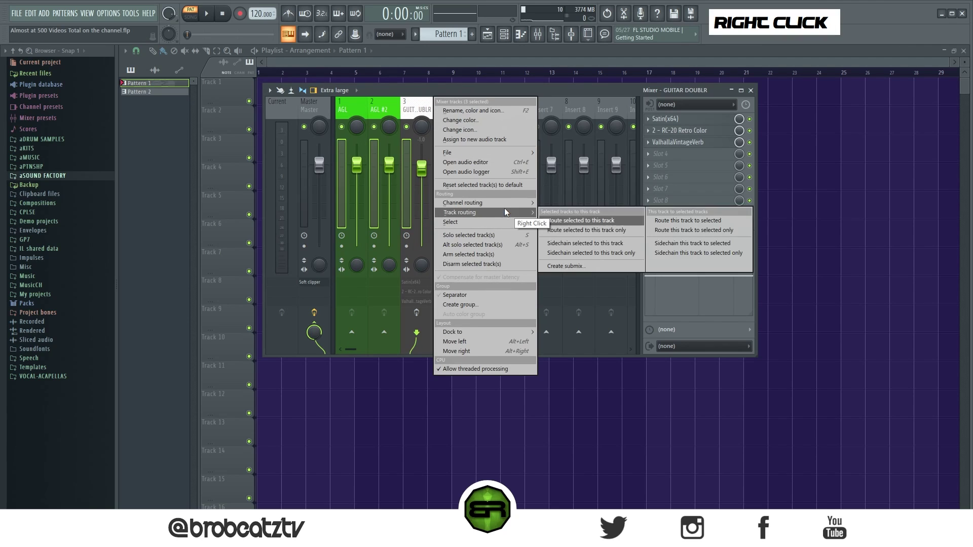
{"action": "left_click", "coordinate": [583, 231]}
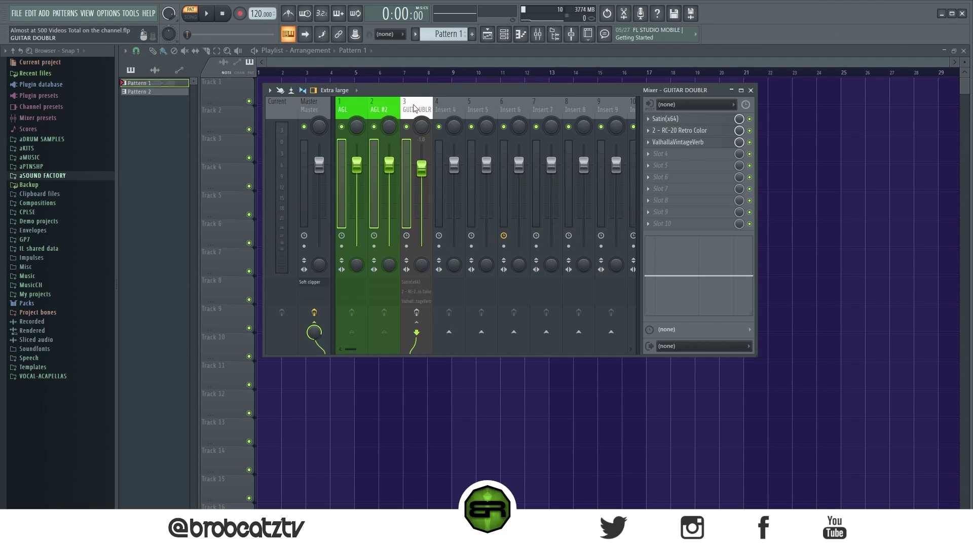
Step: Play the pattern and toggle the GUITAR DOUBLR track's mute to check the routing
{"action": "key", "text": "space"}
{"action": "double_click", "coordinate": [407, 127]}
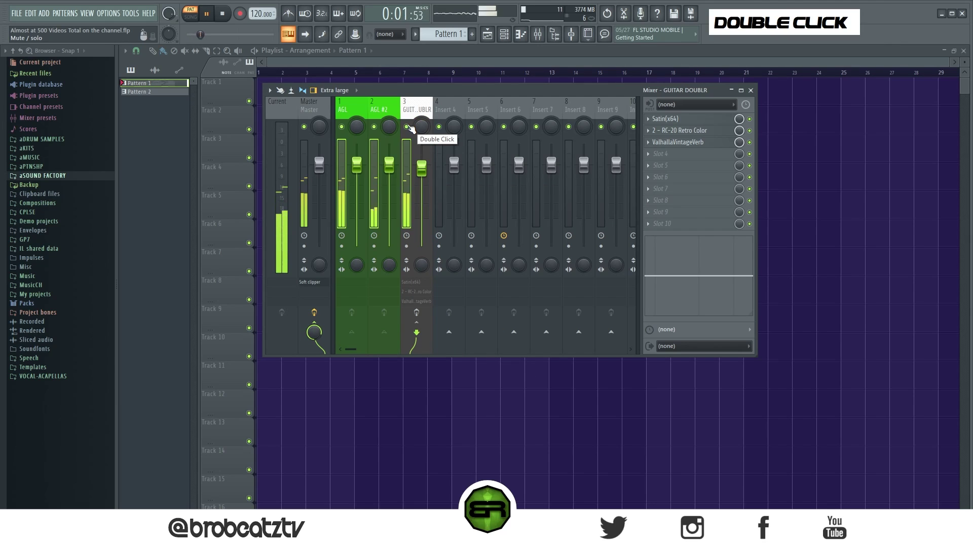
{"action": "key", "text": "space"}
Step: Pan the AGL mixer track slightly left, adjust the panning of AGL #2, and listen to the result
{"action": "left_click", "coordinate": [351, 111]}
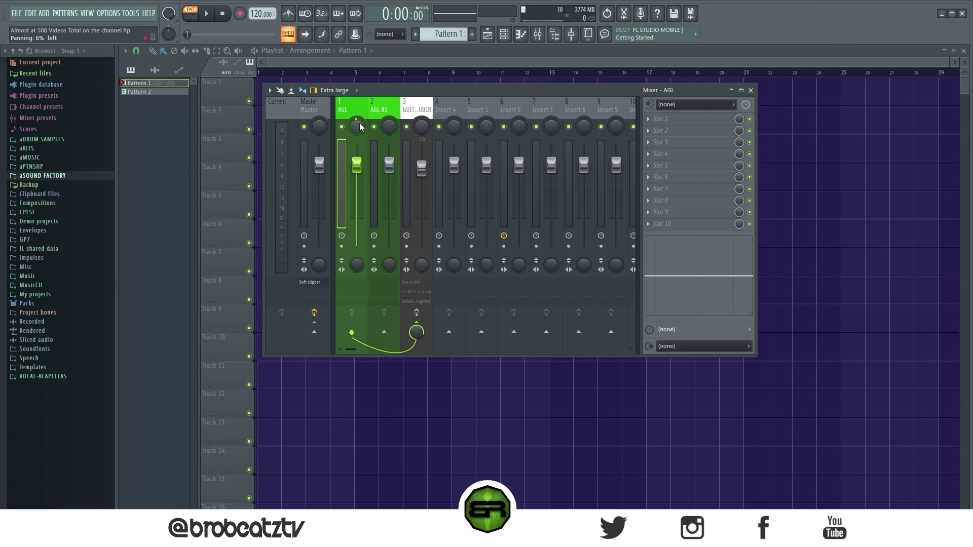
{"action": "left_click", "coordinate": [390, 128]}
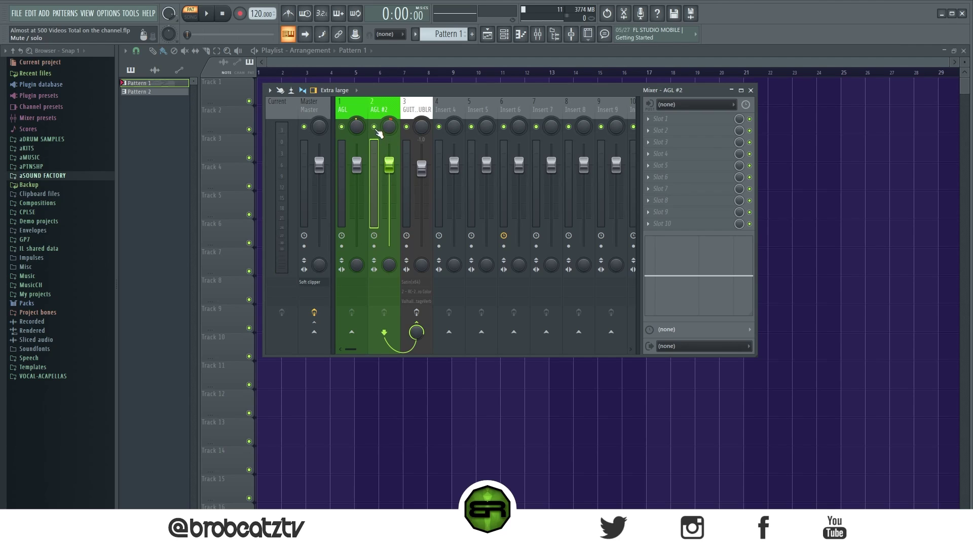
{"action": "key", "text": "space"}
{"action": "key", "text": "space"}
Step: Review the AGL #2 notes in the channel rack and piano roll, and return to the mixer
{"action": "left_click", "coordinate": [509, 37]}
{"action": "left_click_drag", "start_coordinate": [451, 288], "coordinate": [432, 195]}
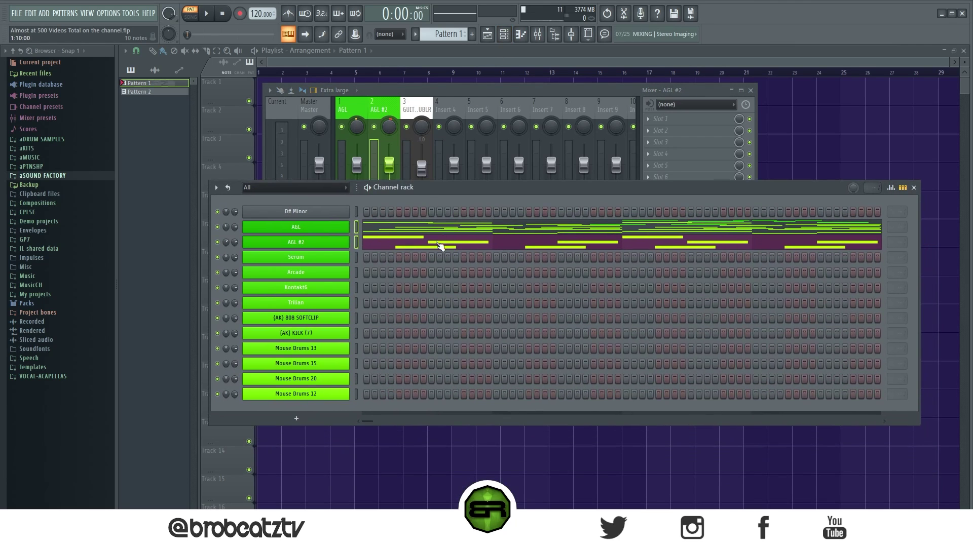
{"action": "right_click", "coordinate": [440, 248]}
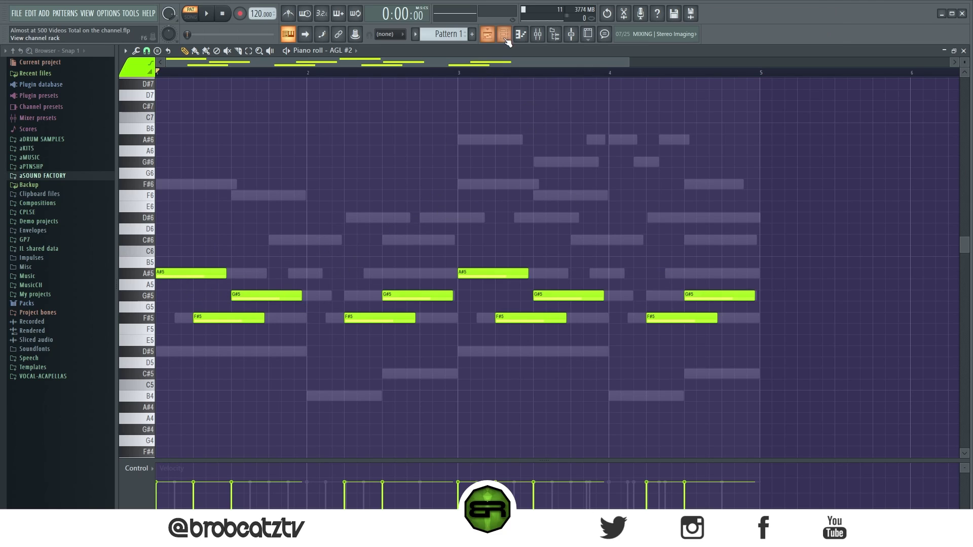
{"action": "left_click", "coordinate": [538, 34]}
{"action": "left_click", "coordinate": [488, 34]}
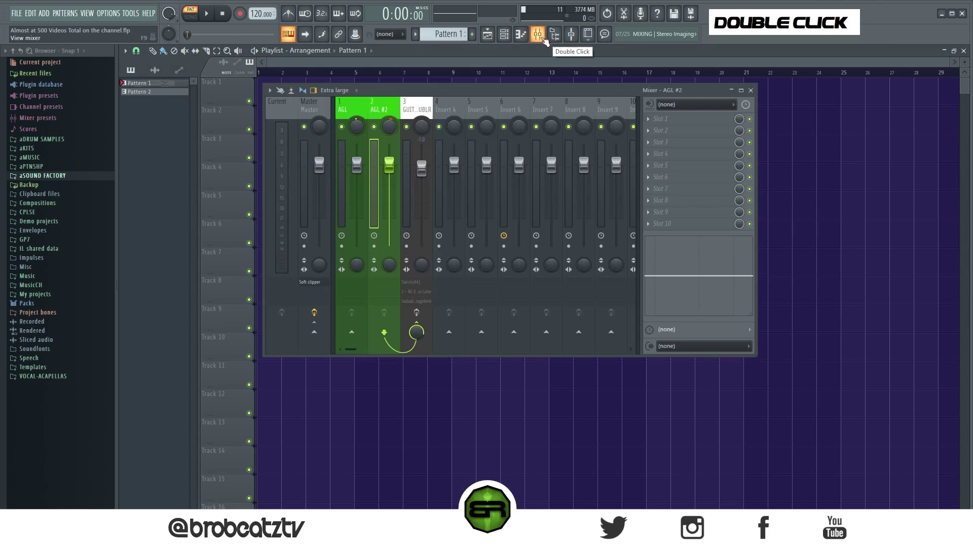
Step: Examine the Satin, RC-20 Retro Color and ValhallaVintageVerb settings on the GUITAR DOUBLR track
{"action": "left_click", "coordinate": [416, 109]}
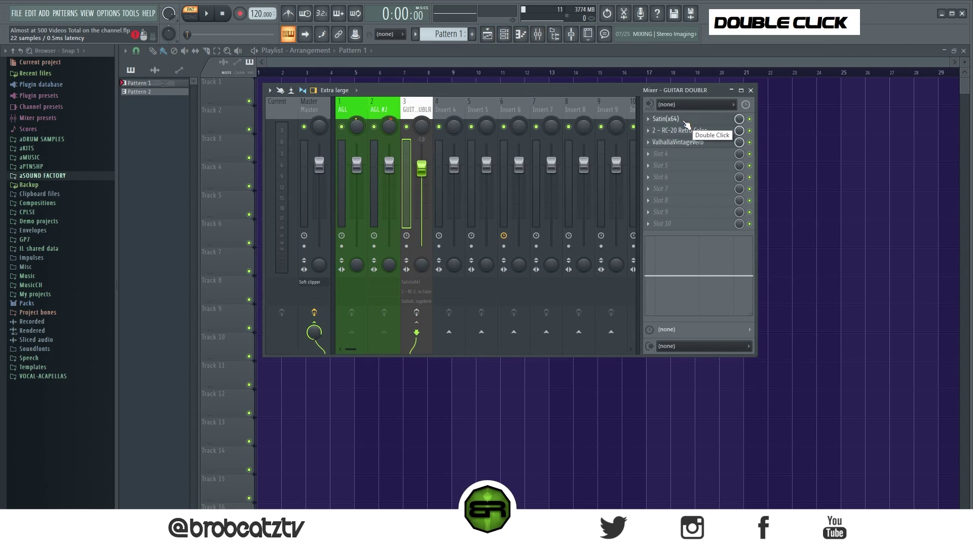
{"action": "double_click", "coordinate": [657, 121]}
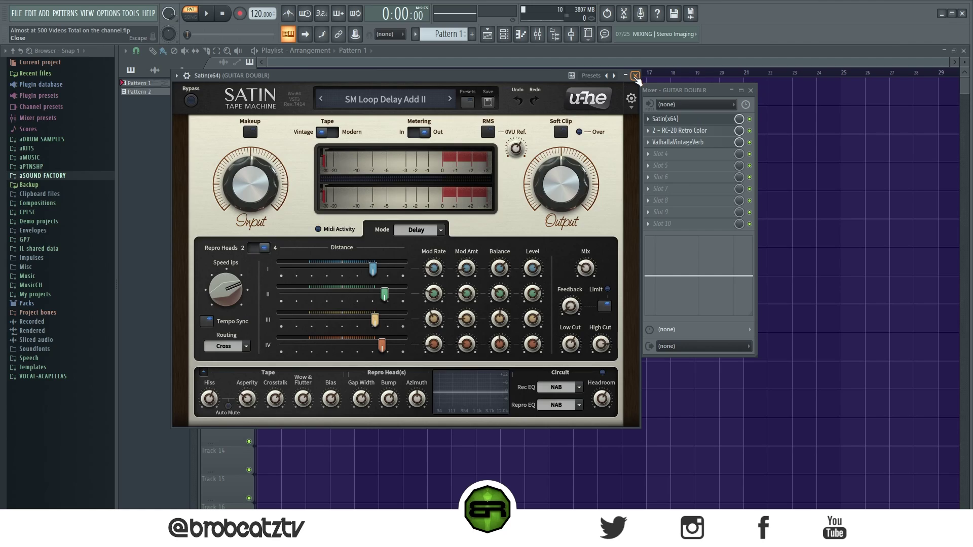
{"action": "left_click", "coordinate": [635, 76]}
{"action": "left_click", "coordinate": [680, 130]}
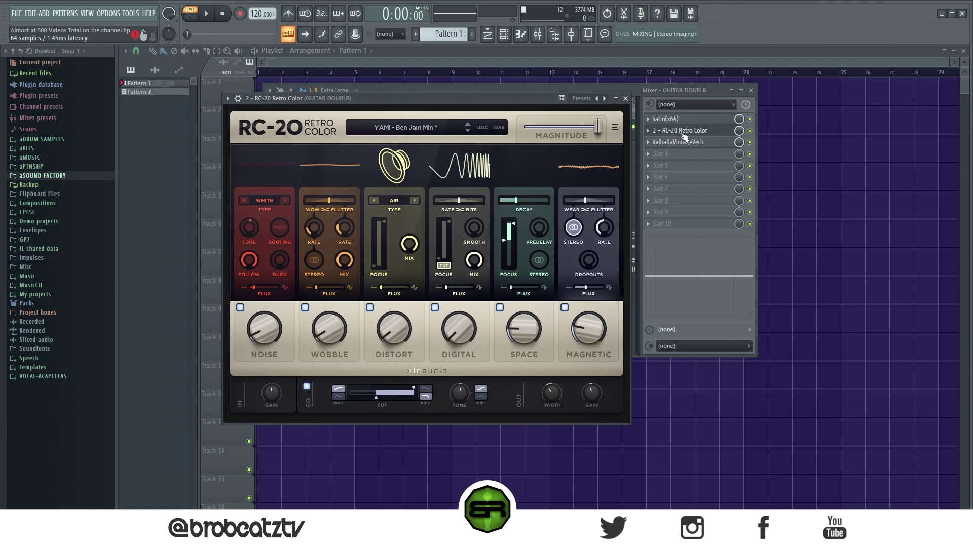
{"action": "left_click_drag", "start_coordinate": [504, 98], "coordinate": [538, 81]}
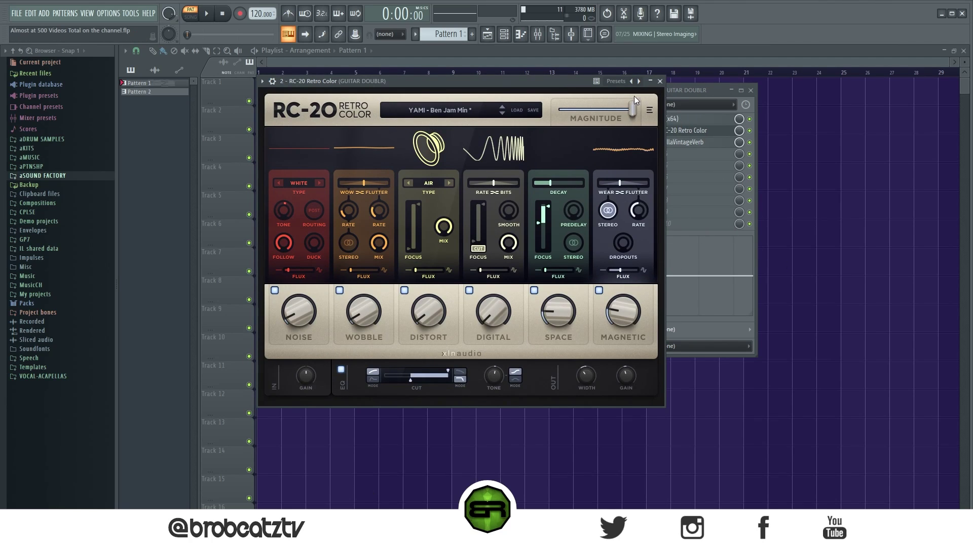
{"action": "left_click", "coordinate": [660, 81]}
{"action": "left_click", "coordinate": [696, 144]}
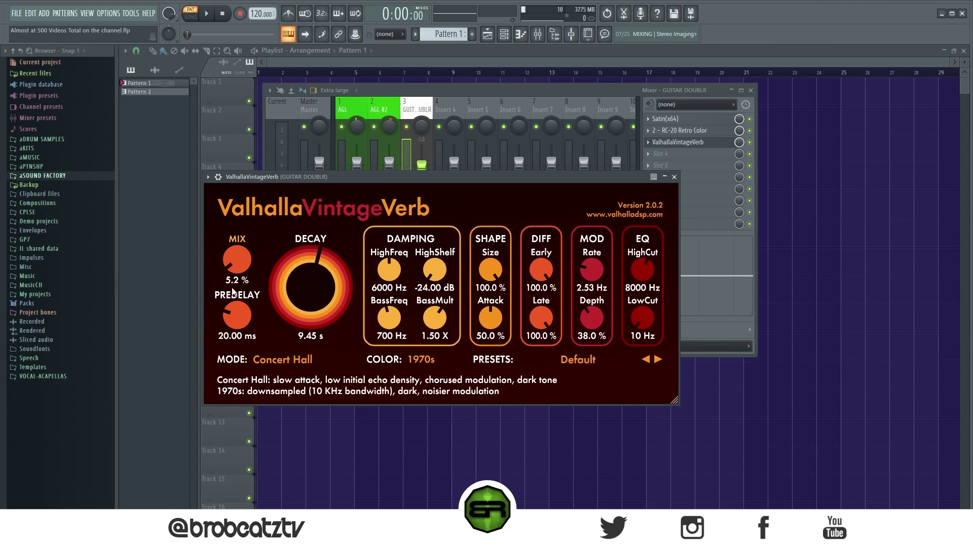
{"action": "left_click", "coordinate": [672, 178]}
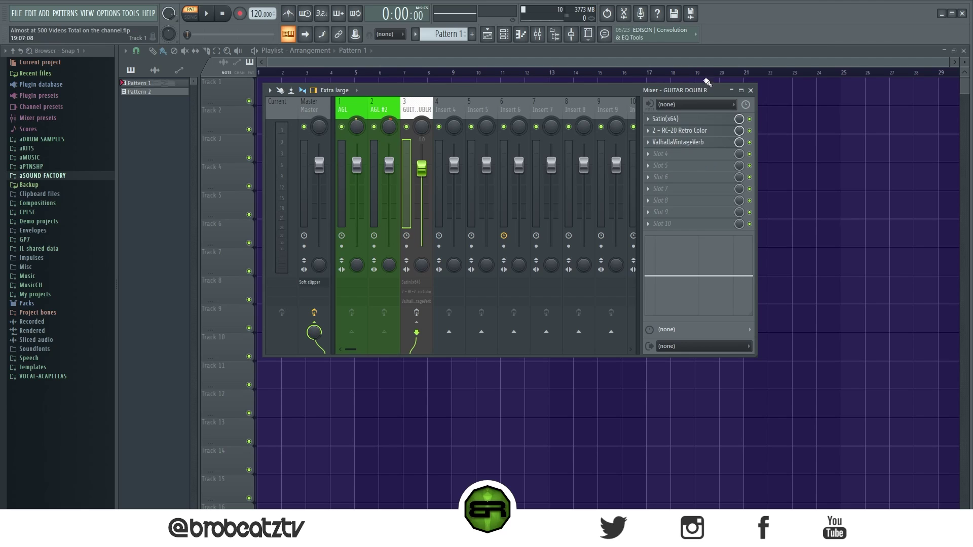
Step: Play the pattern and toggle the GUITAR DOUBLR track's effects to compare the sound with and without them
{"action": "key", "text": "space"}
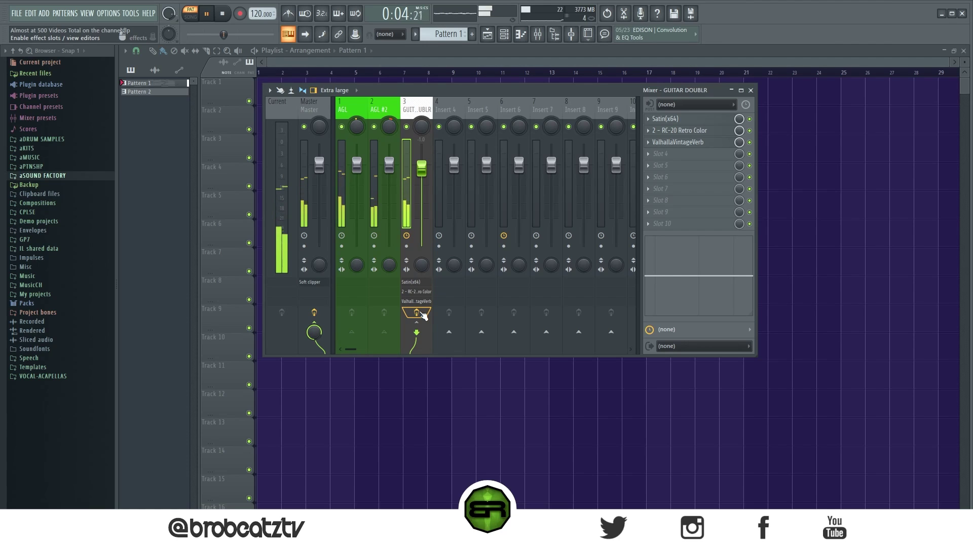
{"action": "left_click", "coordinate": [416, 312]}
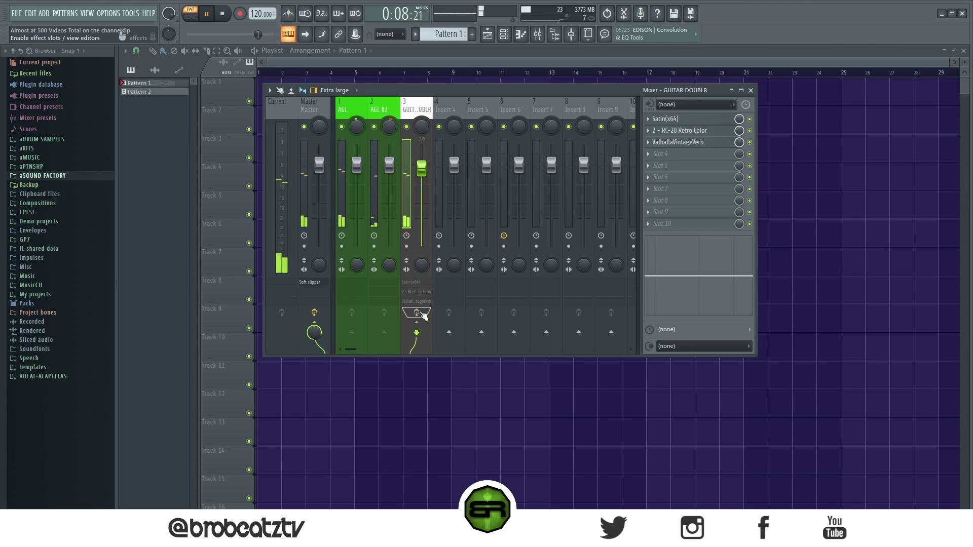
{"action": "key", "text": "space"}
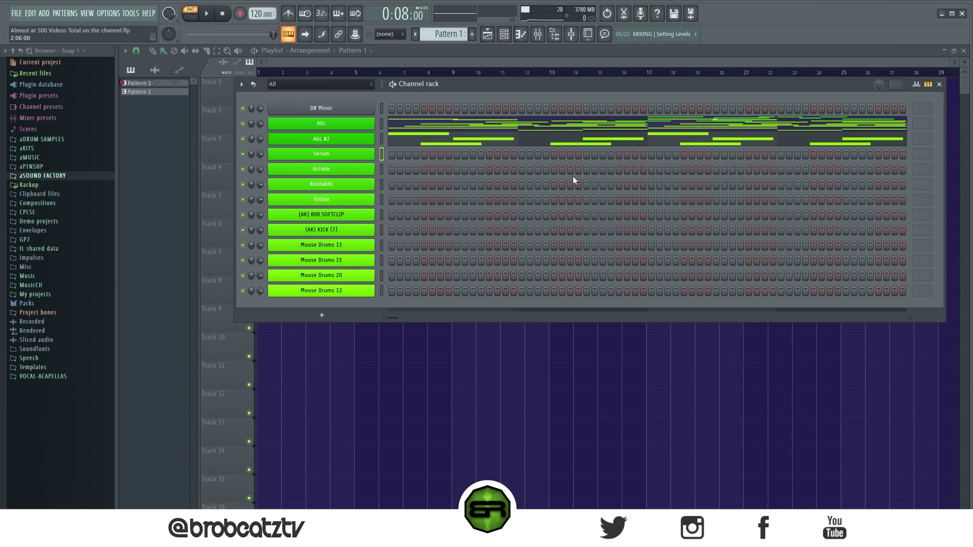
Step: Copy the AGL notes into the Serum channel, and audition the Serum NoLimits preset on its keyboard
{"action": "right_click", "coordinate": [364, 125]}
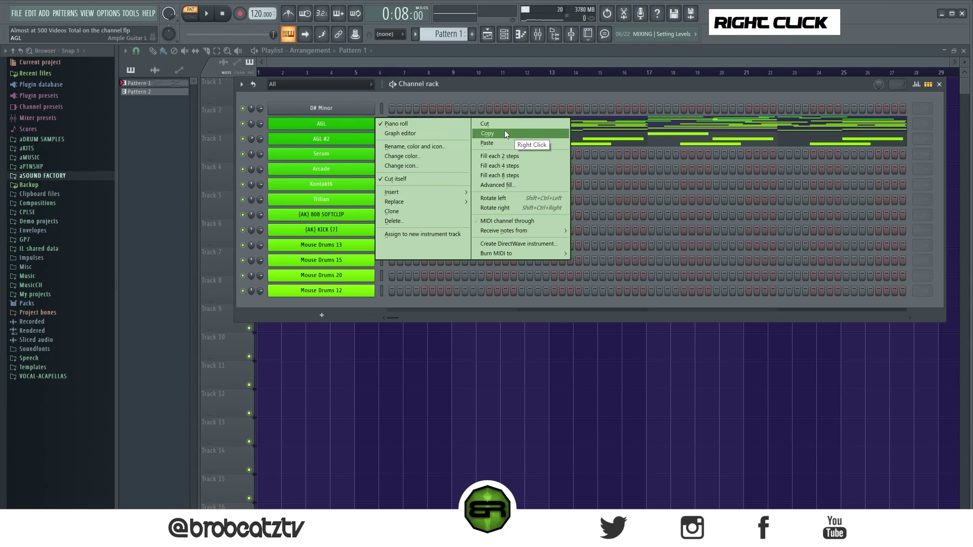
{"action": "right_click", "coordinate": [380, 159]}
{"action": "right_click", "coordinate": [375, 152]}
{"action": "left_click", "coordinate": [325, 155]}
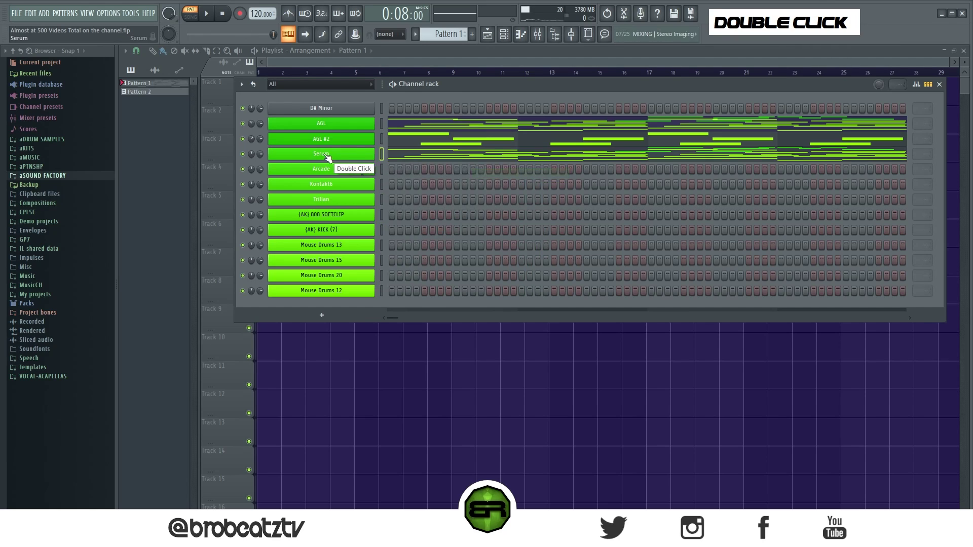
{"action": "double_click", "coordinate": [324, 155]}
{"action": "left_click_drag", "start_coordinate": [513, 440], "coordinate": [600, 440]}
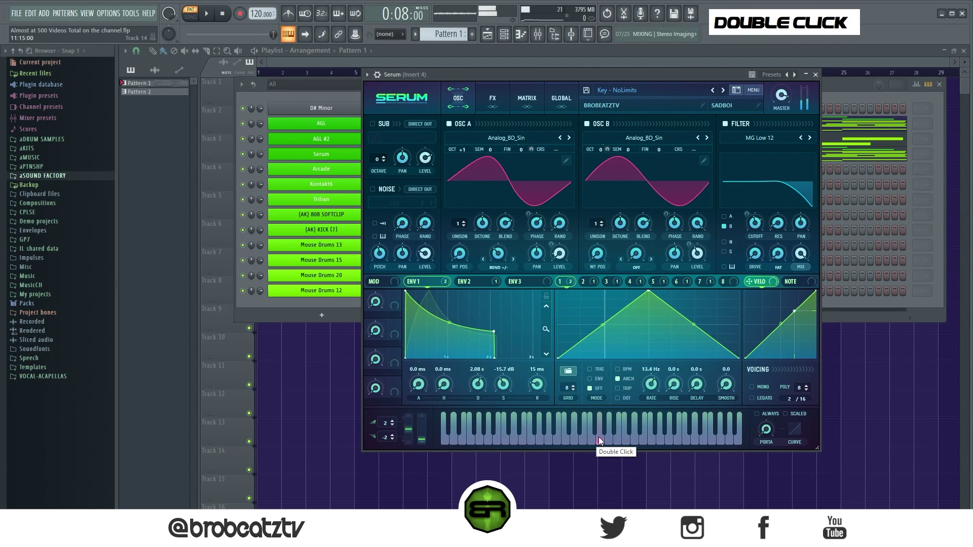
{"action": "left_click", "coordinate": [816, 75]}
Step: Transpose all the Serum notes down one octave in the piano roll
{"action": "right_click", "coordinate": [391, 154]}
{"action": "left_click", "coordinate": [397, 157]}
{"action": "key", "text": "ctrl+a"}
{"action": "key", "text": "ctrl+Down"}
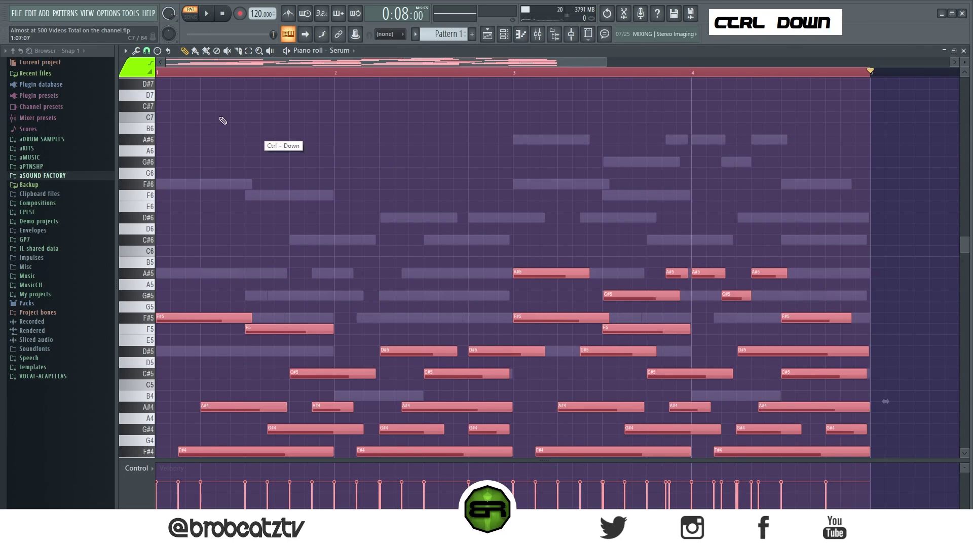
{"action": "key", "text": "alt+c"}
{"action": "scroll", "coordinate": [392, 182], "scroll_direction": "down", "scroll_amount": 1}
{"action": "scroll", "coordinate": [704, 182], "scroll_direction": "down", "scroll_amount": 2}
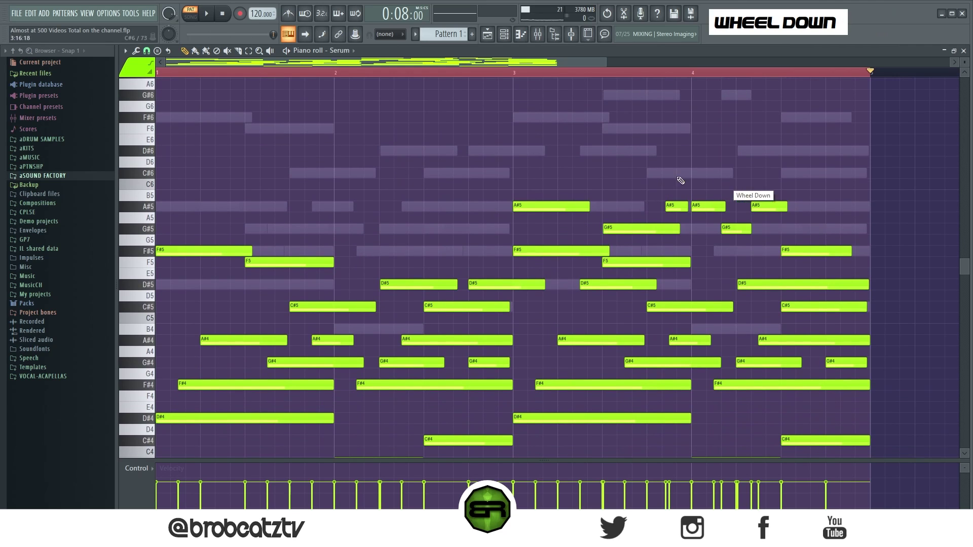
{"action": "scroll", "coordinate": [430, 191], "scroll_direction": "down", "scroll_amount": 3}
Step: Play the pattern to hear the lowered Serum layer, and return to the channel rack
{"action": "key", "text": "space"}
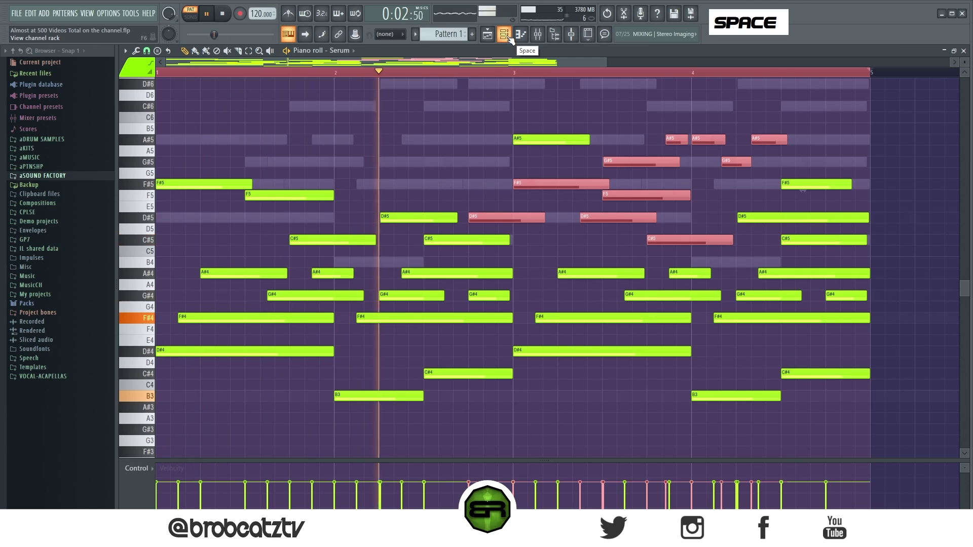
{"action": "right_click", "coordinate": [483, 116]}
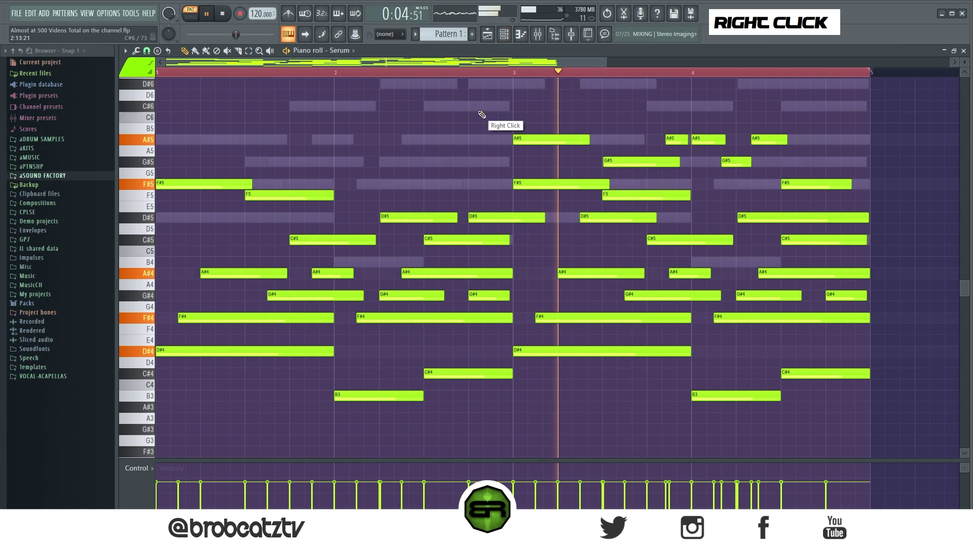
{"action": "right_click", "coordinate": [505, 34]}
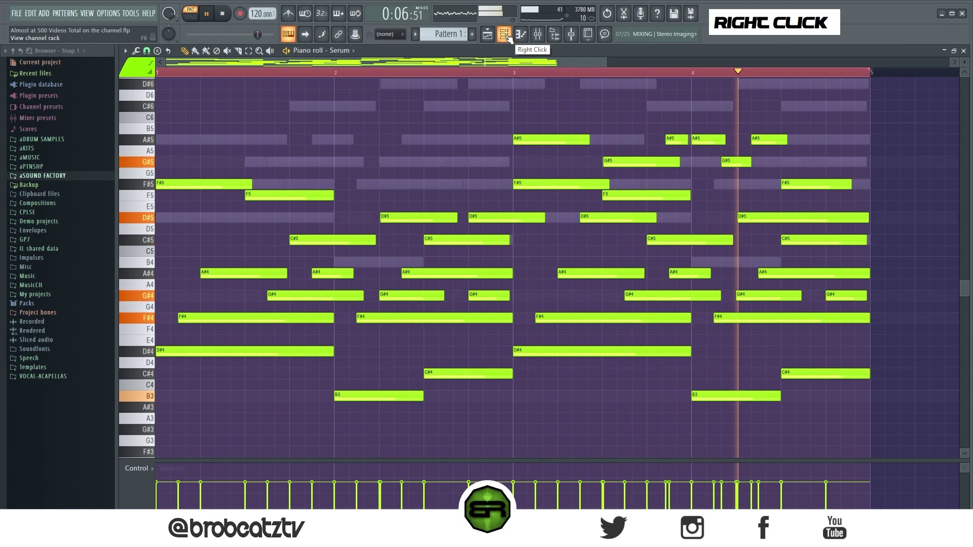
{"action": "key", "text": "space"}
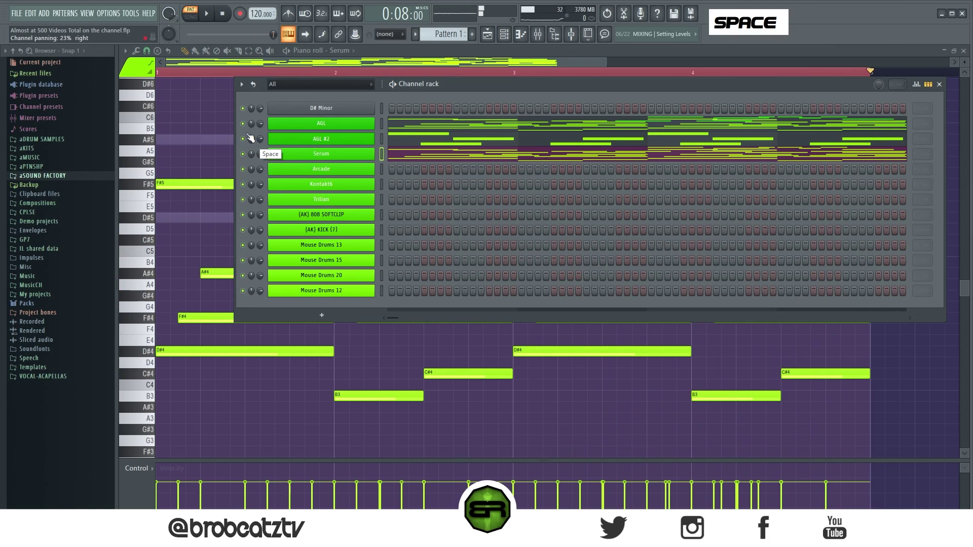
Step: Mute AGL and AGL #2, and play the pattern to hear the Serum layer alone
{"action": "double_click", "coordinate": [251, 155]}
{"action": "key", "text": "space"}
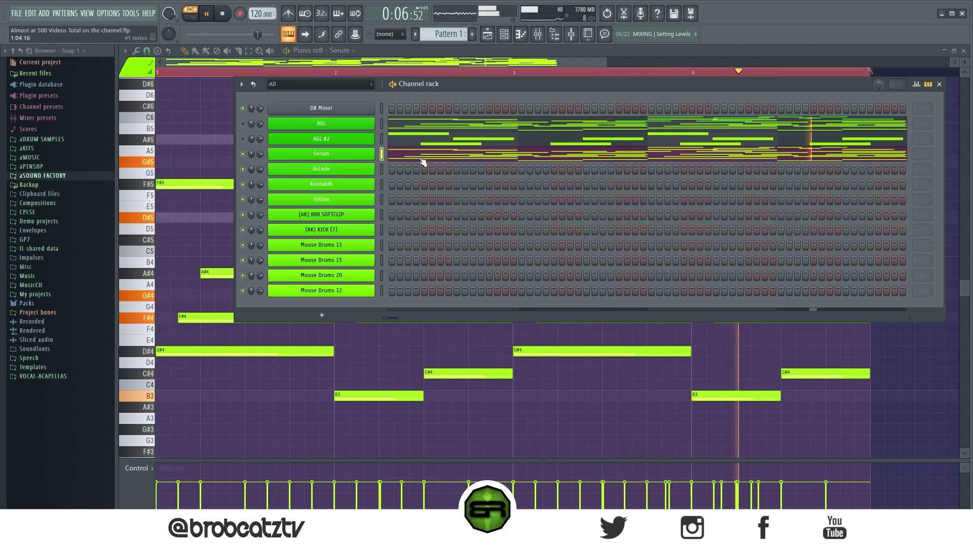
{"action": "key", "text": "space"}
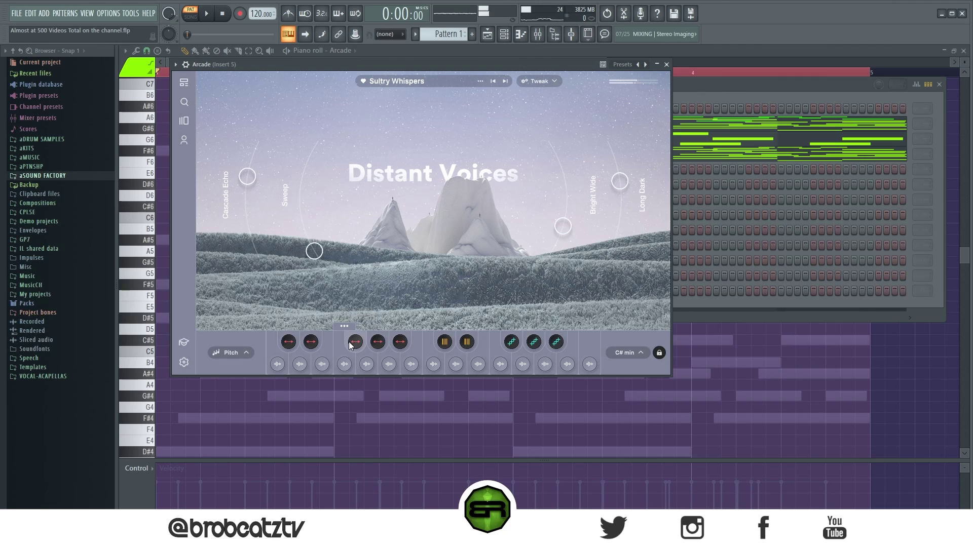
Step: Check Arcade's session key choices, and audition its samples, including the one on C6, against the playing pattern
{"action": "left_click", "coordinate": [631, 354]}
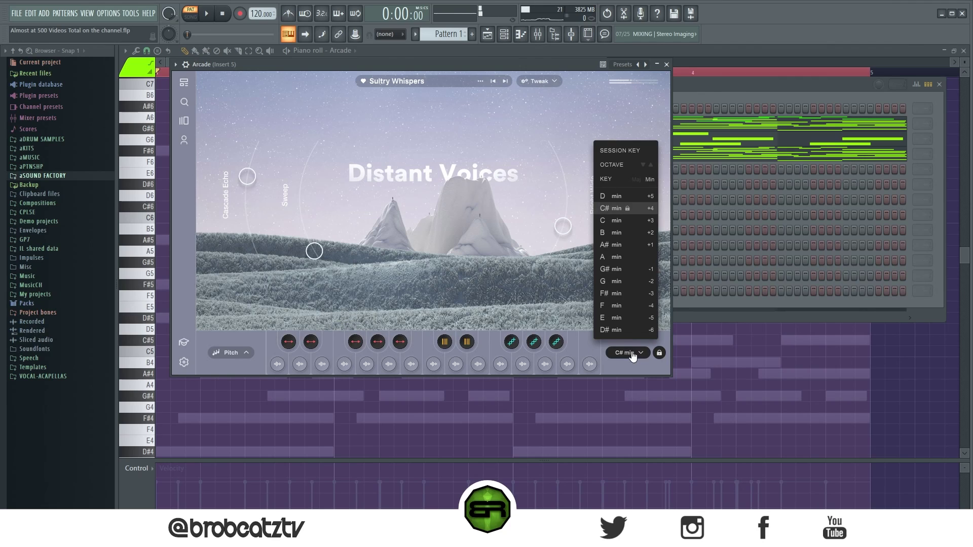
{"action": "right_click", "coordinate": [710, 352]}
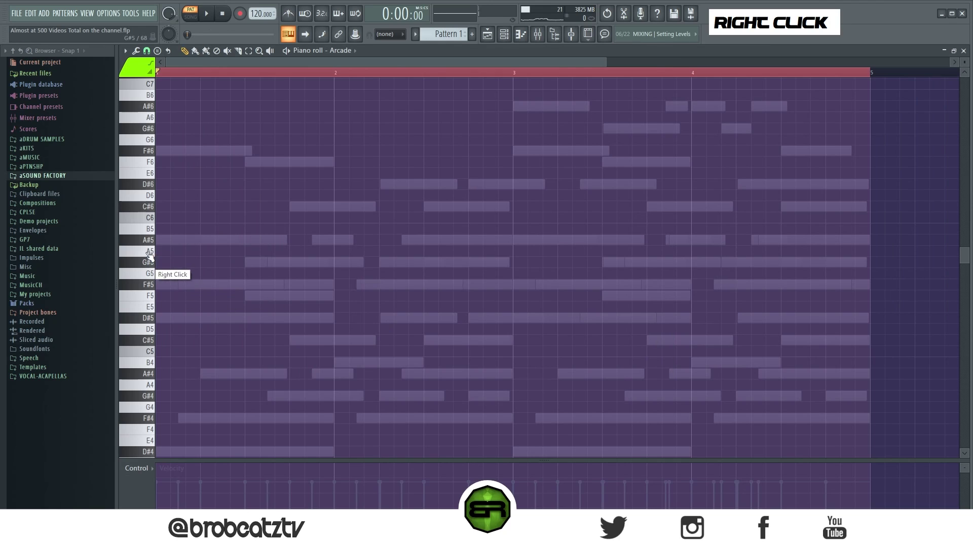
{"action": "right_click", "coordinate": [151, 275]}
{"action": "key", "text": "space"}
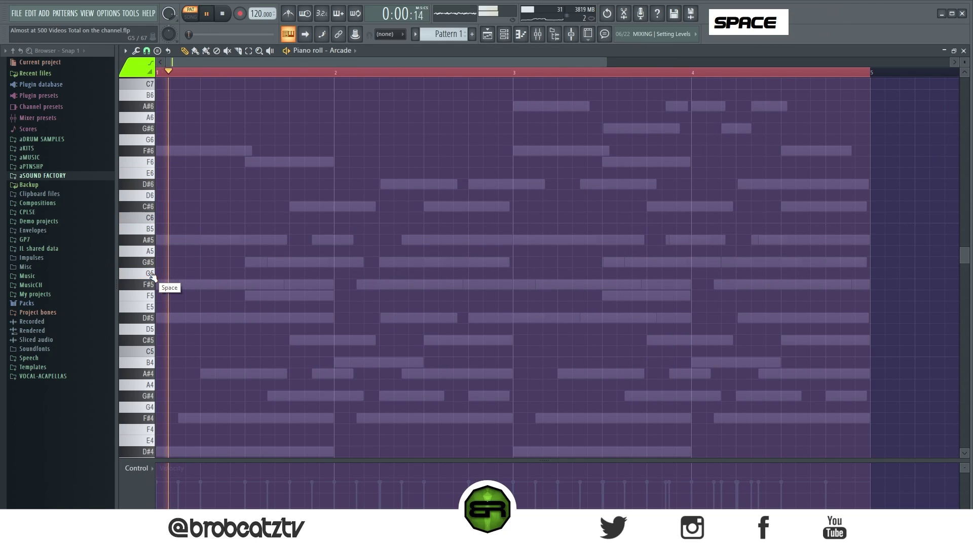
{"action": "left_click", "coordinate": [151, 219]}
{"action": "left_click", "coordinate": [151, 219]}
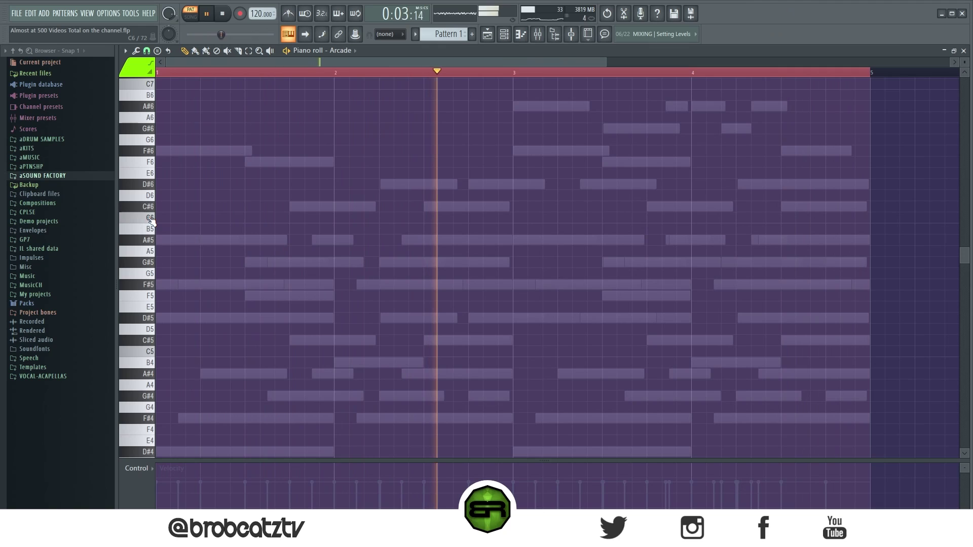
{"action": "key", "text": "space"}
Step: Add Arcade C6 notes: short ones late in bars 1 and 3, a one-beat note opening bar 2, and a two-beat note opening bar 4
{"action": "left_click", "coordinate": [292, 219]}
{"action": "mouse_move", "coordinate": [419, 220]}
{"action": "left_mouse_down"}
{"action": "mouse_move", "coordinate": [299, 223]}
{"action": "mouse_move", "coordinate": [374, 224]}
{"action": "mouse_move", "coordinate": [286, 213]}
{"action": "left_mouse_up"}
{"action": "mouse_move", "coordinate": [346, 220]}
{"action": "left_mouse_down"}
{"action": "mouse_move", "coordinate": [735, 232]}
{"action": "mouse_move", "coordinate": [704, 234]}
{"action": "mouse_move", "coordinate": [782, 222]}
{"action": "left_mouse_up"}
{"action": "right_click", "coordinate": [707, 238]}
{"action": "left_click", "coordinate": [707, 239]}
{"action": "key", "text": "space"}
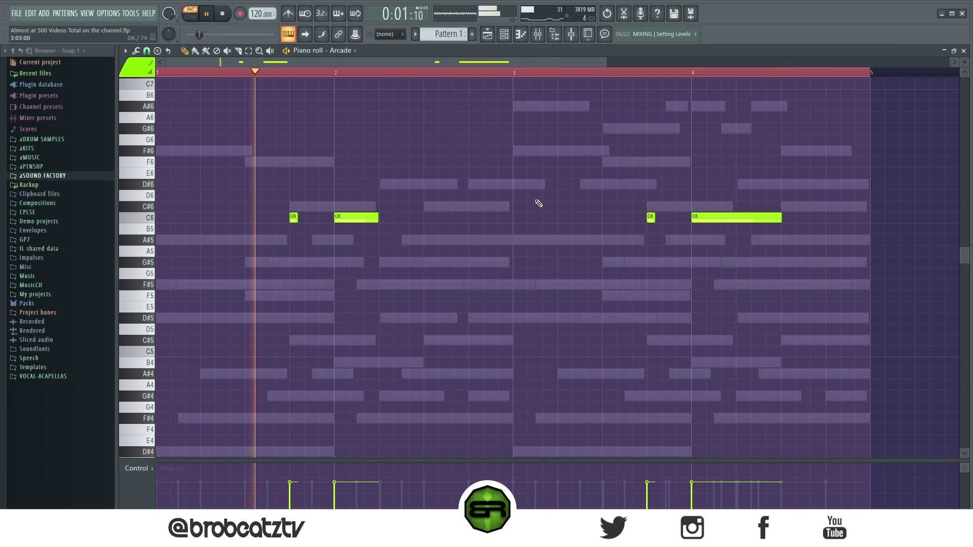
{"action": "key", "text": "space"}
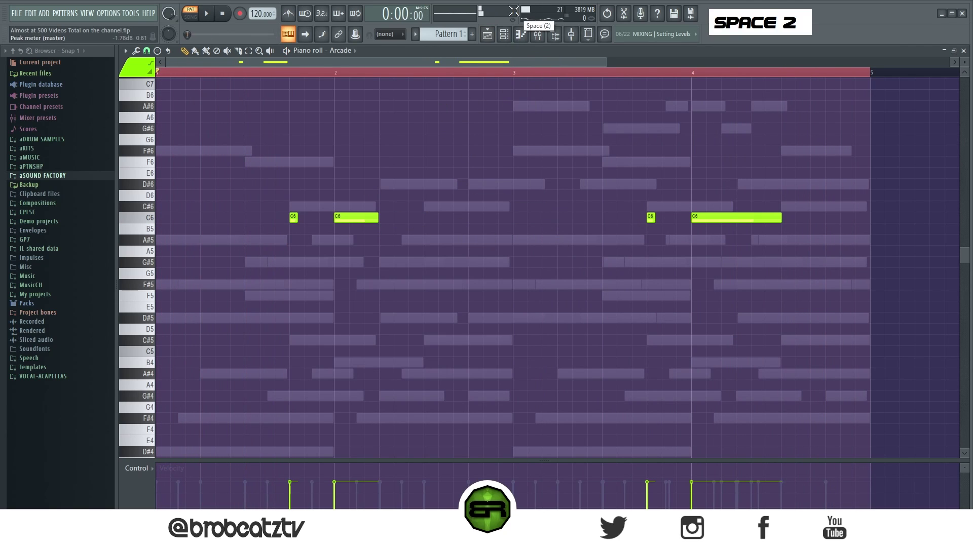
Step: In the Kontakt6 flute's piano roll, place D#5, F#5 and A#5 at the start of bar 1 and A#5, C#6 and F6 on beat 3
{"action": "left_click", "coordinate": [509, 41]}
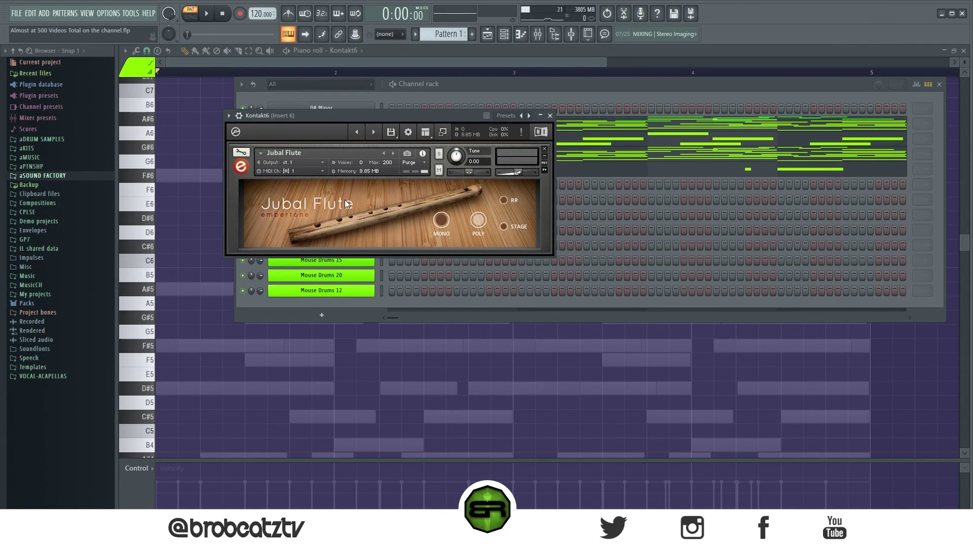
{"action": "right_click", "coordinate": [444, 348]}
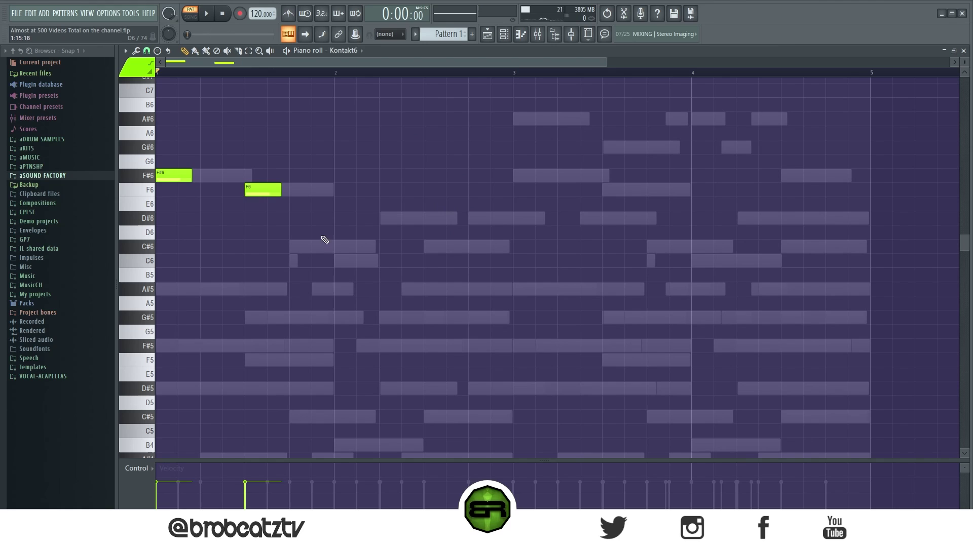
{"action": "right_click", "coordinate": [263, 189]}
{"action": "right_click", "coordinate": [176, 178]}
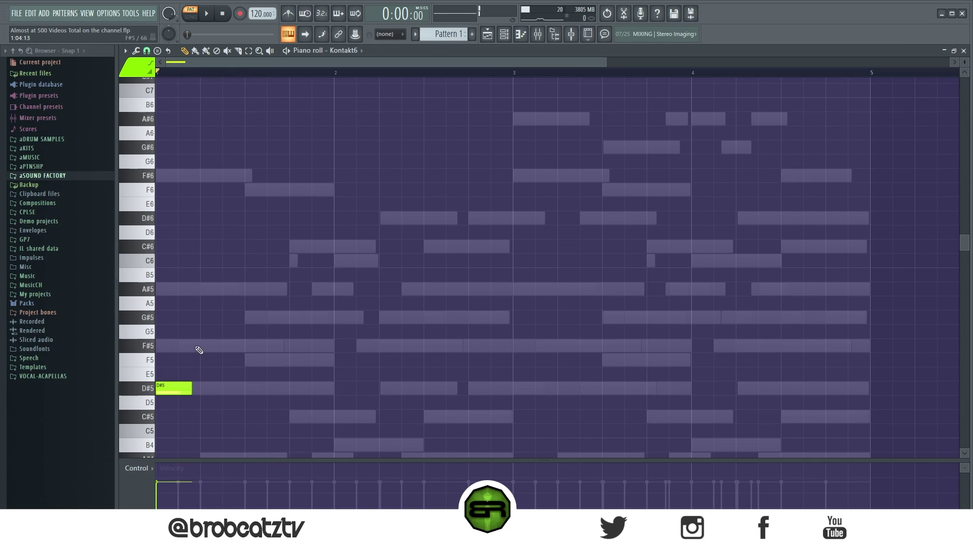
{"action": "left_click_drag", "start_coordinate": [195, 243], "coordinate": [255, 303], "text": "ctrl"}
{"action": "right_click", "coordinate": [312, 287]}
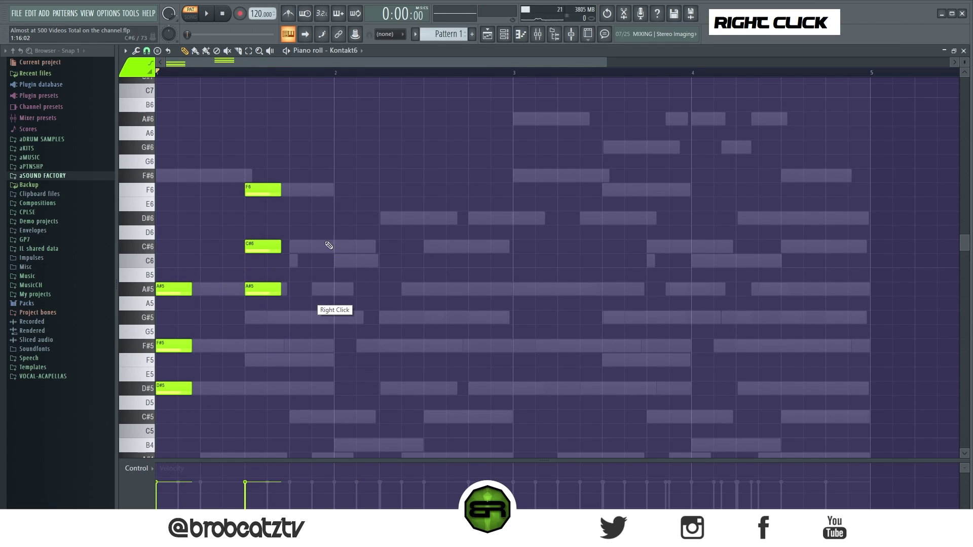
{"action": "scroll", "coordinate": [964, 72], "scroll_direction": "up", "scroll_amount": 2}
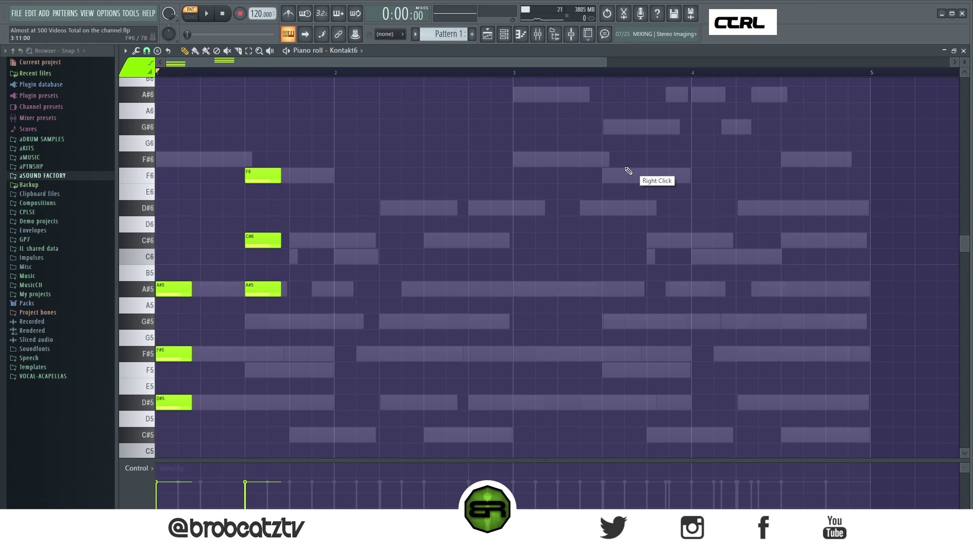
Step: Shorten all the flute notes to half a beat, and delete the three notes at the start of bar 1
{"action": "key", "text": "ctrl+a"}
{"action": "key", "text": "shift+Left"}
{"action": "right_click", "coordinate": [238, 315]}
{"action": "right_click", "coordinate": [166, 289]}
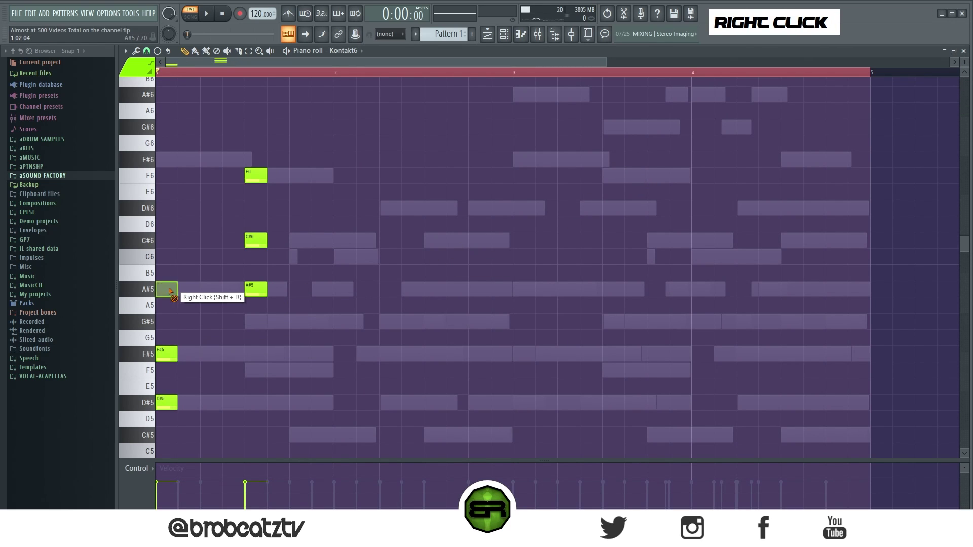
{"action": "right_click", "coordinate": [166, 354]}
{"action": "right_click", "coordinate": [166, 403]}
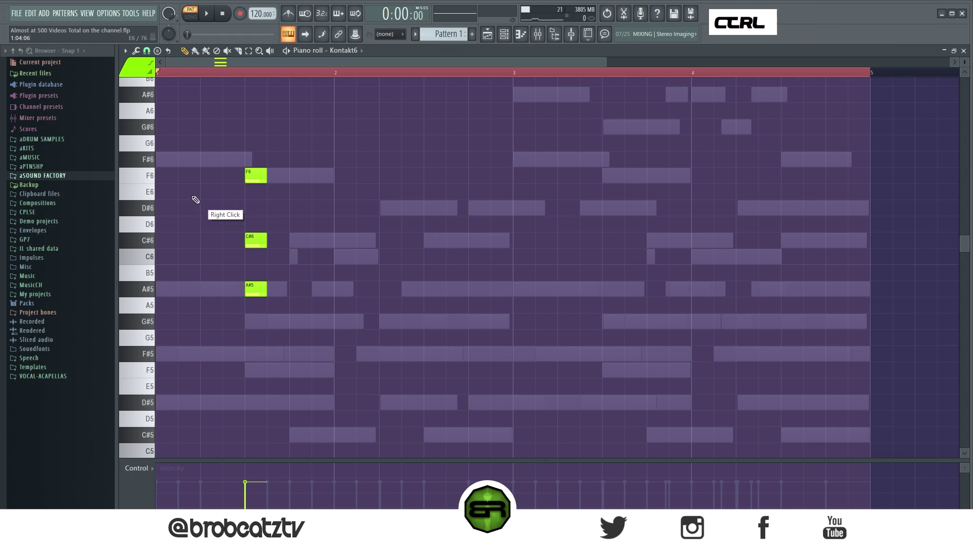
Step: Move the flute's A#5 note half a beat later, and shorten it together with the C#6 note
{"action": "left_click_drag", "start_coordinate": [161, 169], "coordinate": [333, 266]}
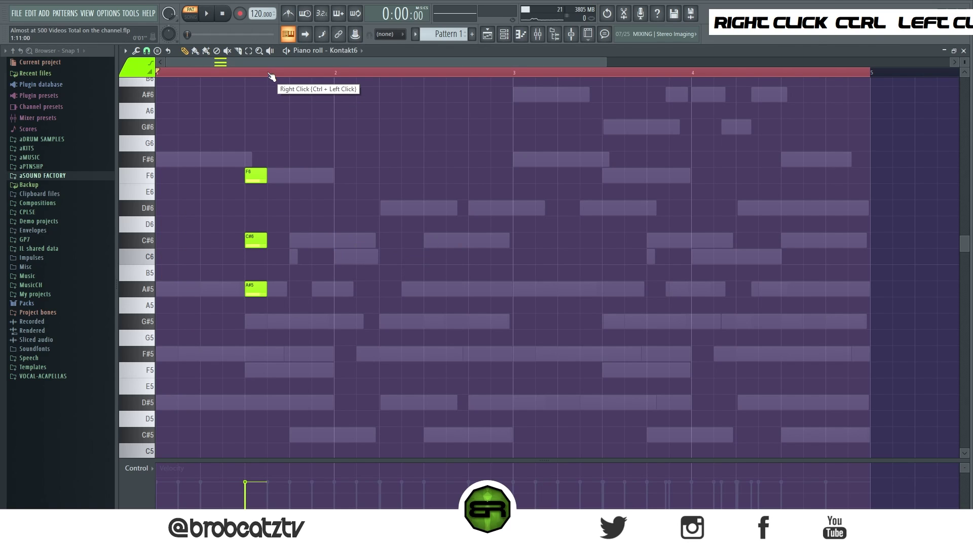
{"action": "scroll", "coordinate": [230, 68], "scroll_direction": "up", "scroll_amount": 3}
{"action": "double_click", "coordinate": [204, 74]}
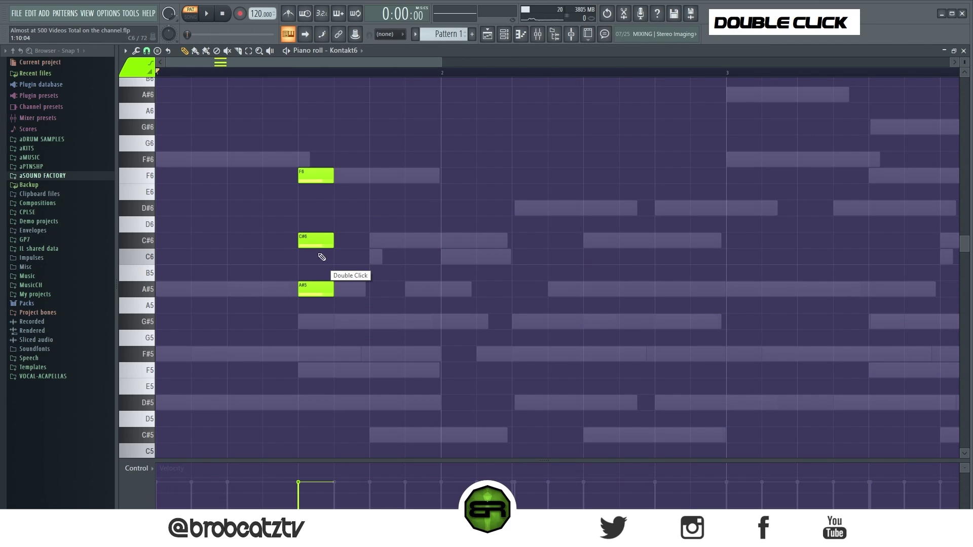
{"action": "left_click_drag", "start_coordinate": [314, 289], "coordinate": [349, 289]}
{"action": "left_click_drag", "start_coordinate": [325, 218], "coordinate": [355, 289]}
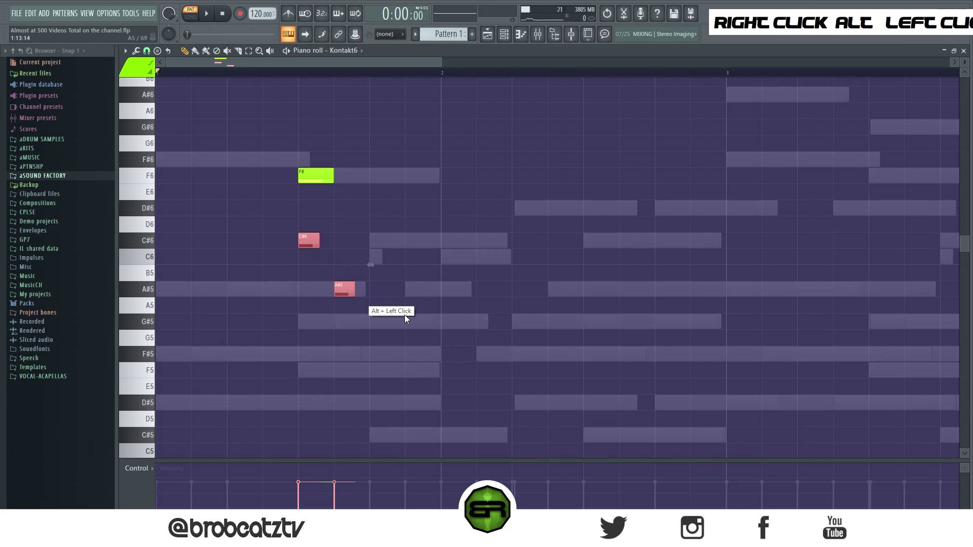
Step: Move F6 to the last half beat of bar 1, add C#6 beneath it, shorten and slightly offset both notes, and play them
{"action": "left_click_drag", "start_coordinate": [319, 175], "coordinate": [426, 175]}
{"action": "left_click", "coordinate": [422, 238]}
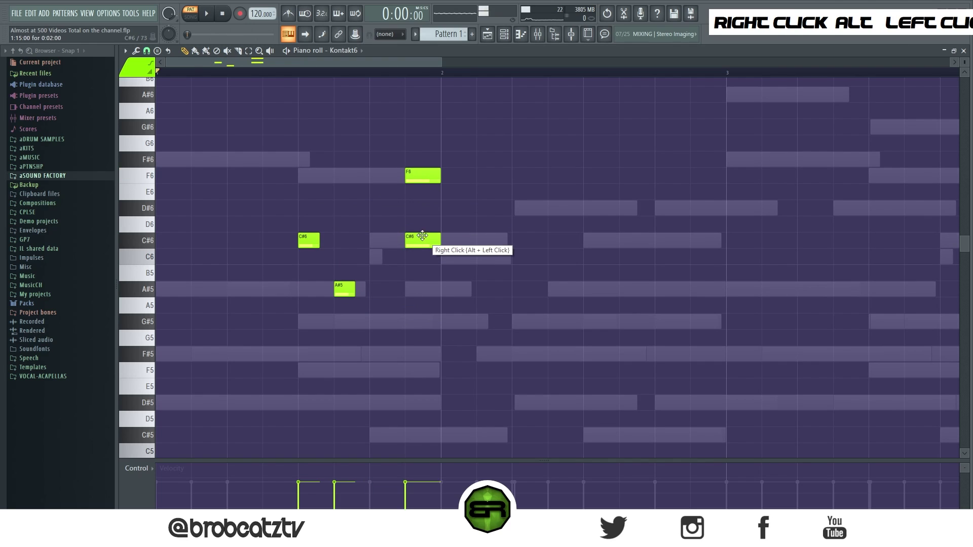
{"action": "left_click", "coordinate": [434, 238]}
{"action": "left_click_drag", "start_coordinate": [413, 243], "coordinate": [416, 242]}
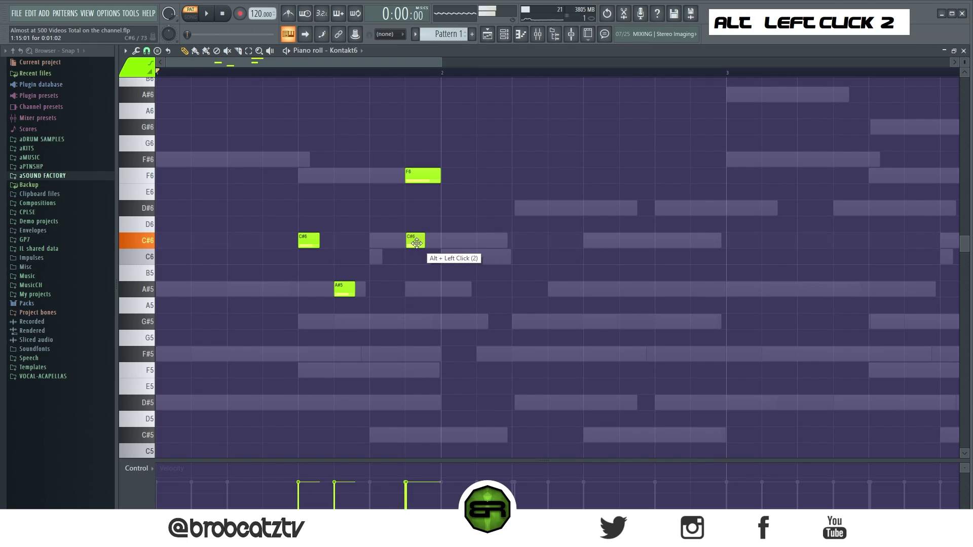
{"action": "left_click_drag", "start_coordinate": [417, 176], "coordinate": [435, 177]}
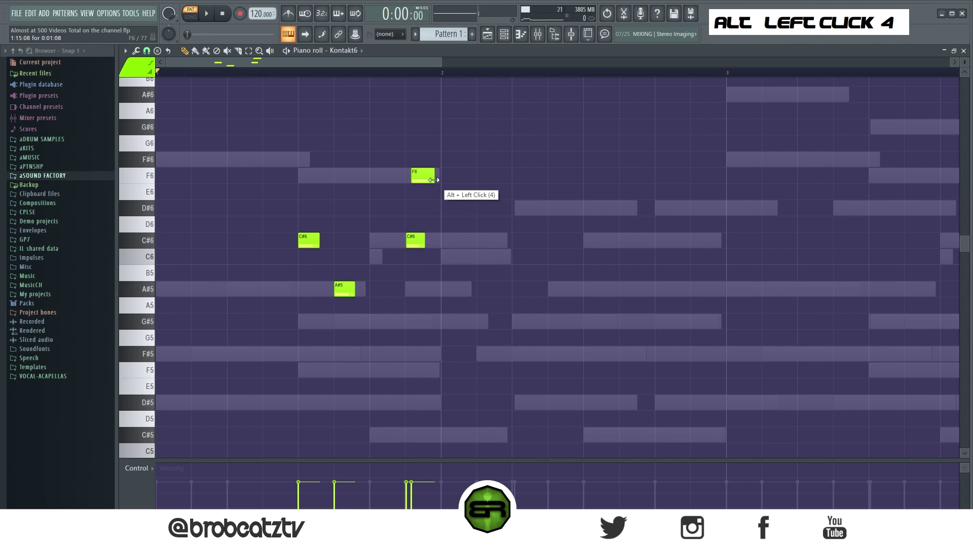
{"action": "key", "text": "space"}
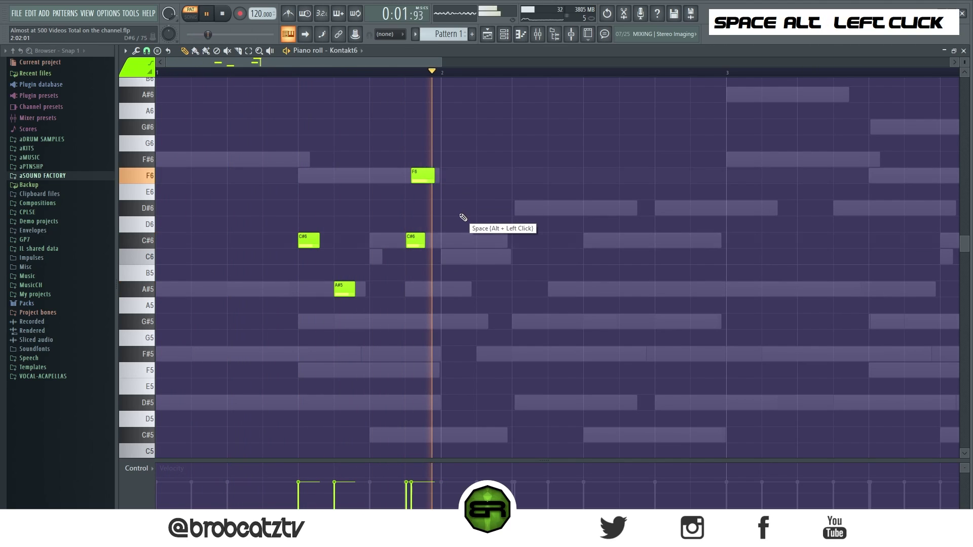
{"action": "key", "text": "space"}
Step: Add an A#5 flute note at the start of bar 2, extend it to almost one beat, and play the phrase
{"action": "left_click", "coordinate": [441, 289]}
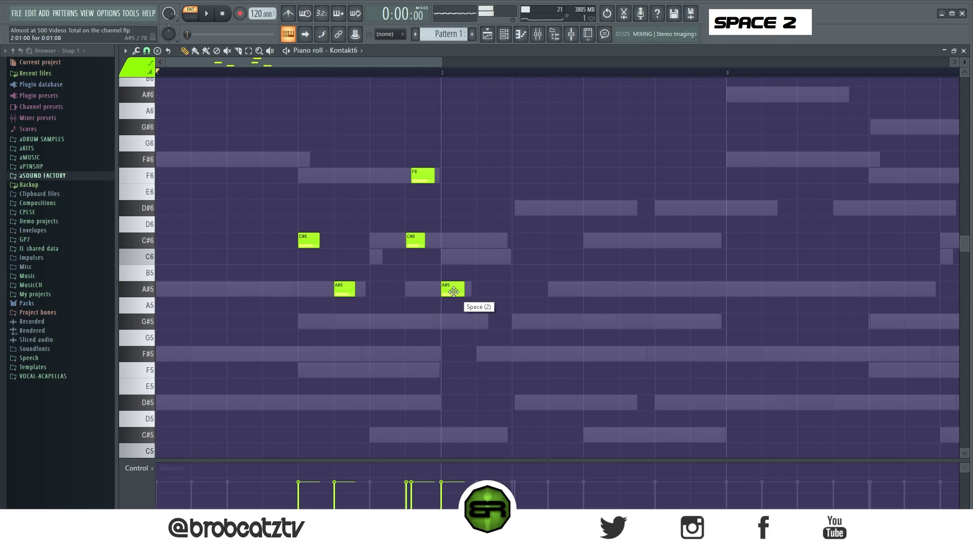
{"action": "left_click_drag", "start_coordinate": [464, 290], "coordinate": [506, 289]}
{"action": "key", "text": "space"}
{"action": "key", "text": "space"}
Step: Select the four short flute notes in bar 1, shorten them slightly, and listen to the phrase
{"action": "left_click_drag", "start_coordinate": [312, 136], "coordinate": [416, 291]}
{"action": "left_click_drag", "start_coordinate": [424, 241], "coordinate": [421, 241]}
{"action": "key", "text": "space"}
{"action": "right_click", "coordinate": [500, 186]}
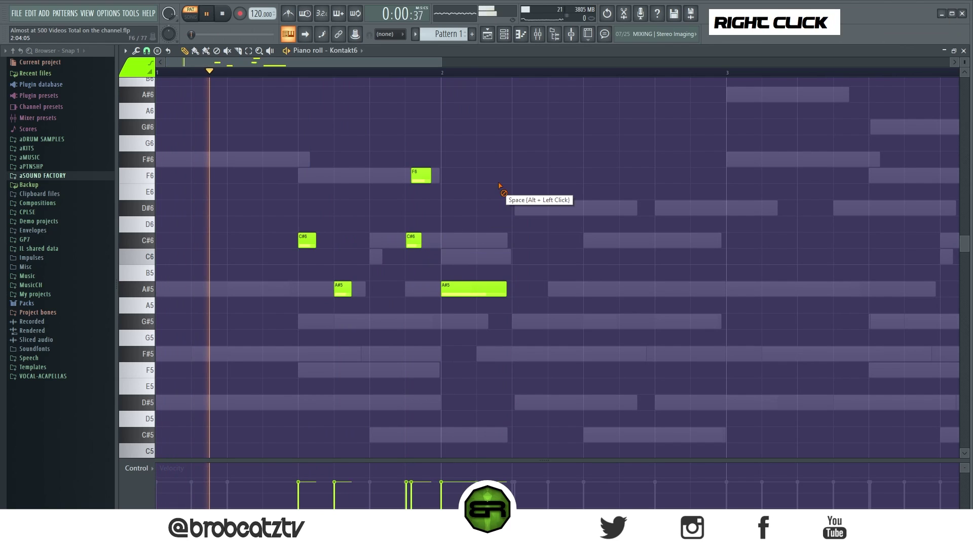
{"action": "right_click", "coordinate": [440, 192]}
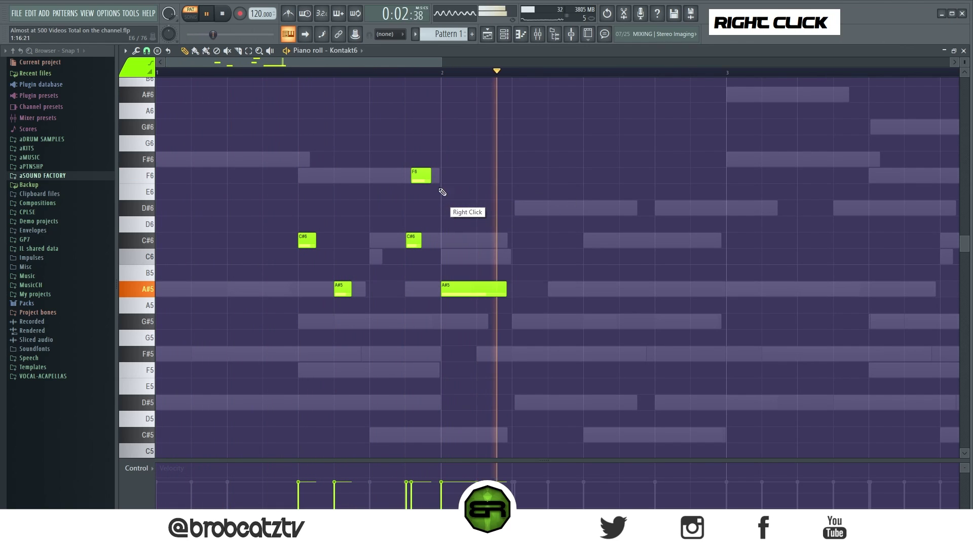
Step: Duplicate the entire flute phrase two bars later, into bars 3 and 4
{"action": "scroll", "coordinate": [402, 76], "scroll_direction": "down", "scroll_amount": 4}
{"action": "key", "text": "space"}
{"action": "key", "text": "ctrl+a"}
{"action": "left_click_drag", "start_coordinate": [211, 240], "coordinate": [408, 260]}
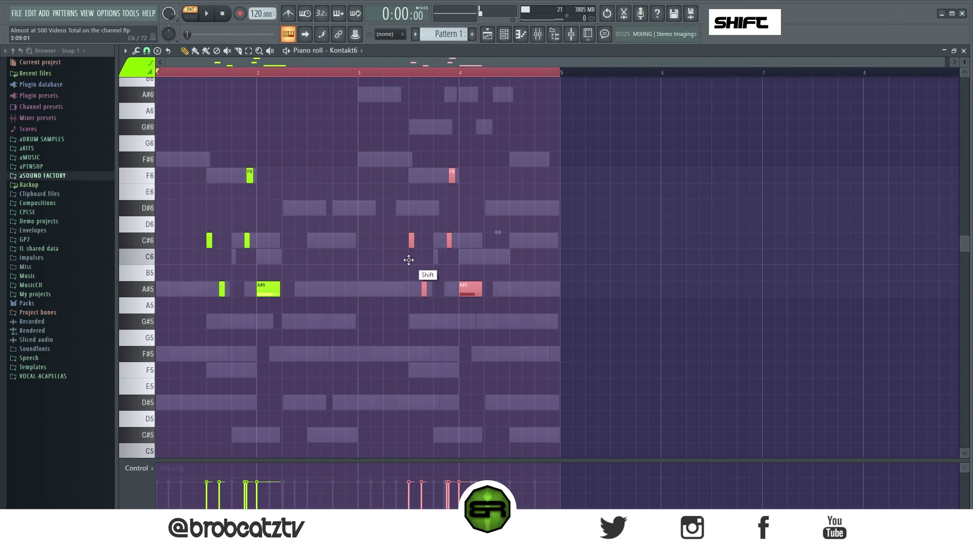
Step: Replace the long A#5 in bar 4 with two short A#5 flute notes half a beat apart and a longer G#5 on beat 2
{"action": "scroll", "coordinate": [485, 76], "scroll_direction": "up", "scroll_amount": 3}
{"action": "right_click", "coordinate": [479, 328]}
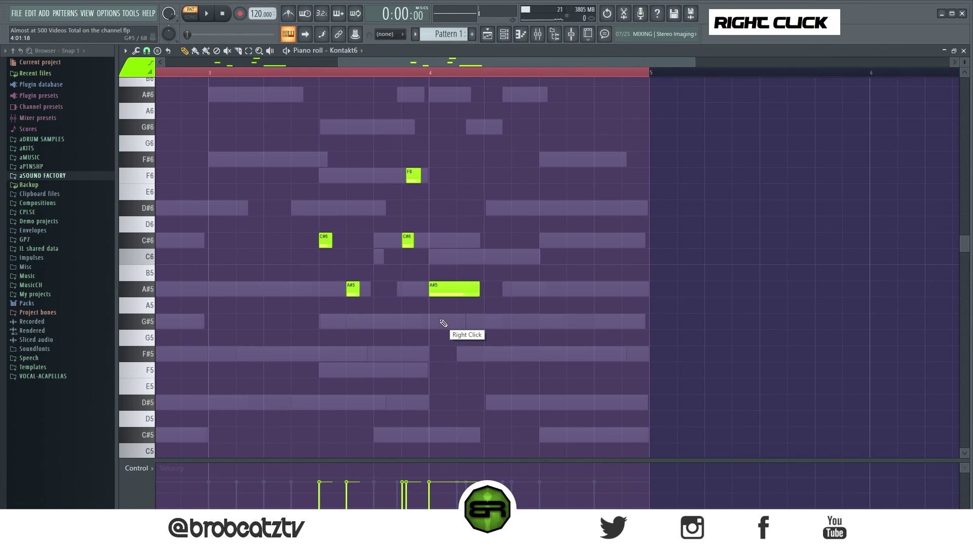
{"action": "left_click", "coordinate": [459, 290], "text": "alt"}
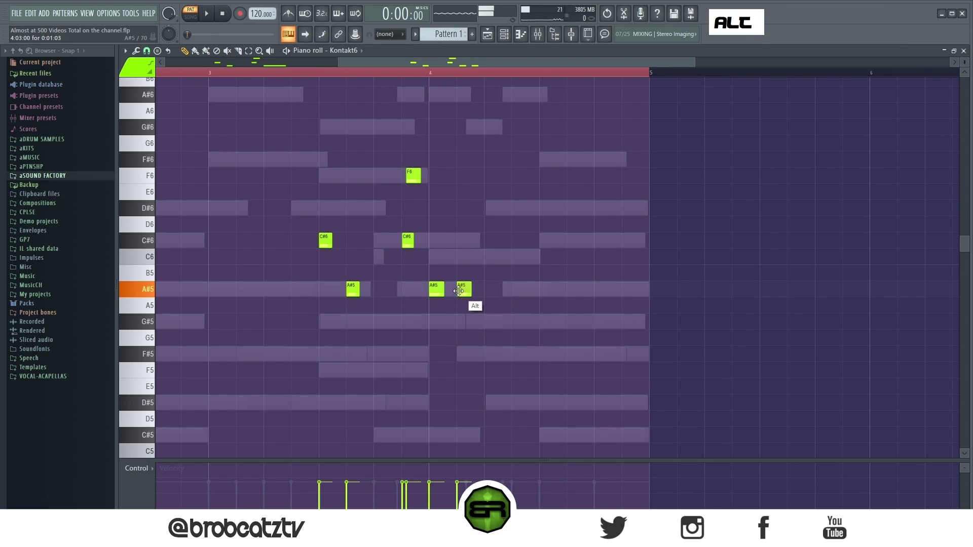
{"action": "left_click_drag", "start_coordinate": [499, 324], "coordinate": [520, 324]}
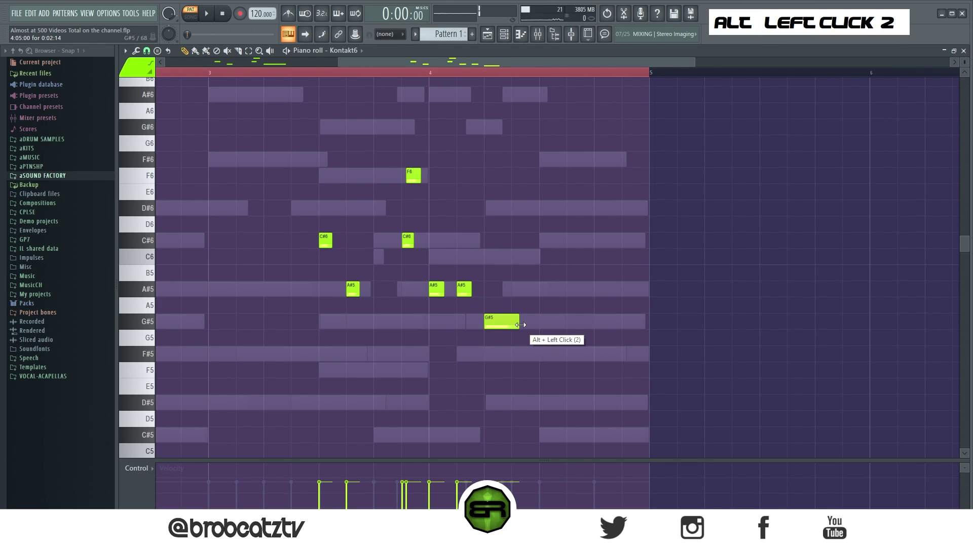
Step: Move the three flute notes at the start of bar 4 down to G#5, G#5 and F#5
{"action": "left_click_drag", "start_coordinate": [544, 277], "coordinate": [426, 332], "text": "ctrl"}
{"action": "left_click_drag", "start_coordinate": [441, 290], "coordinate": [441, 323]}
{"action": "right_click", "coordinate": [467, 289]}
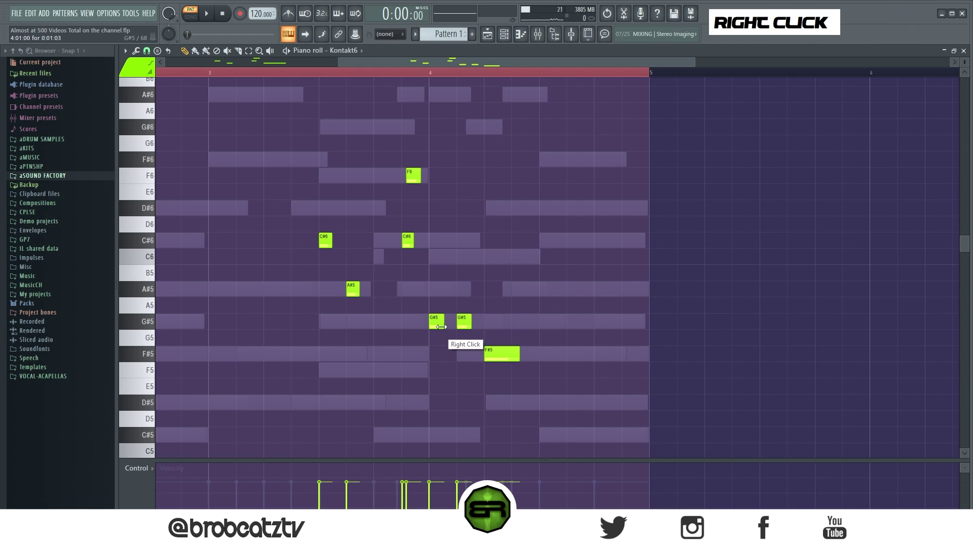
Step: Add an A#5 flute note on beat 3 of bar 4, trim it to just under one beat, and play the phrase
{"action": "left_click", "coordinate": [352, 288], "text": "ctrl"}
{"action": "left_click_drag", "start_coordinate": [352, 288], "coordinate": [596, 295], "text": "shift"}
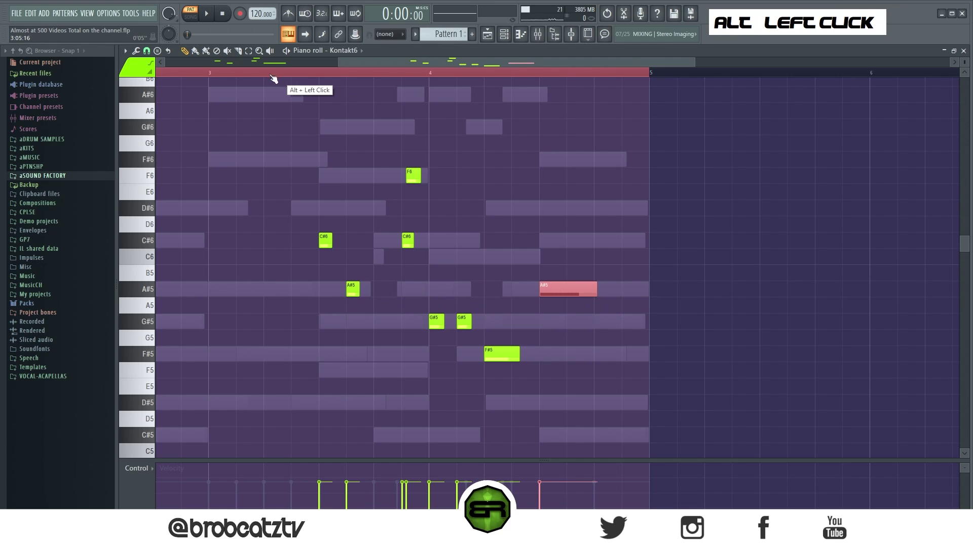
{"action": "key", "text": "space"}
{"action": "right_click", "coordinate": [417, 385]}
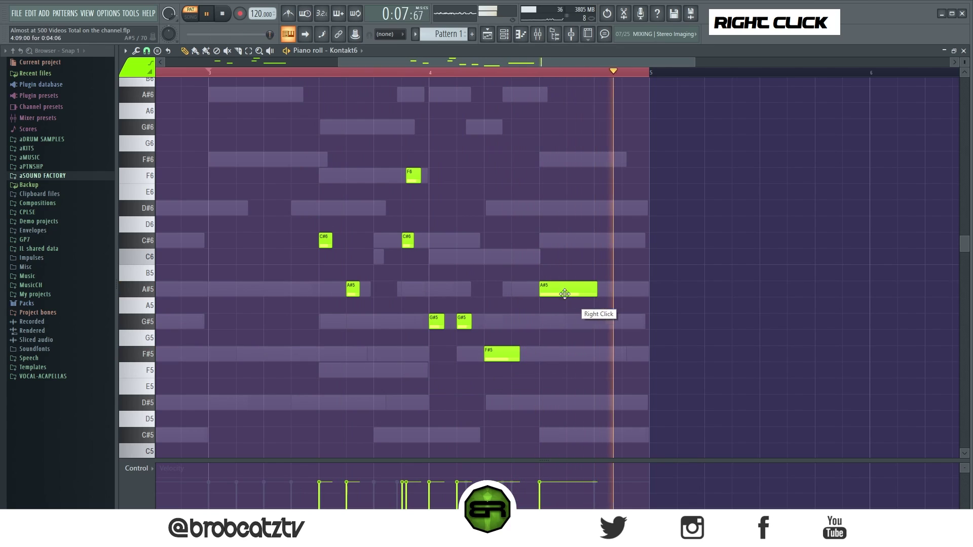
{"action": "left_click_drag", "start_coordinate": [596, 293], "coordinate": [591, 293], "text": "alt"}
{"action": "right_click", "coordinate": [561, 223]}
{"action": "key", "text": "space"}
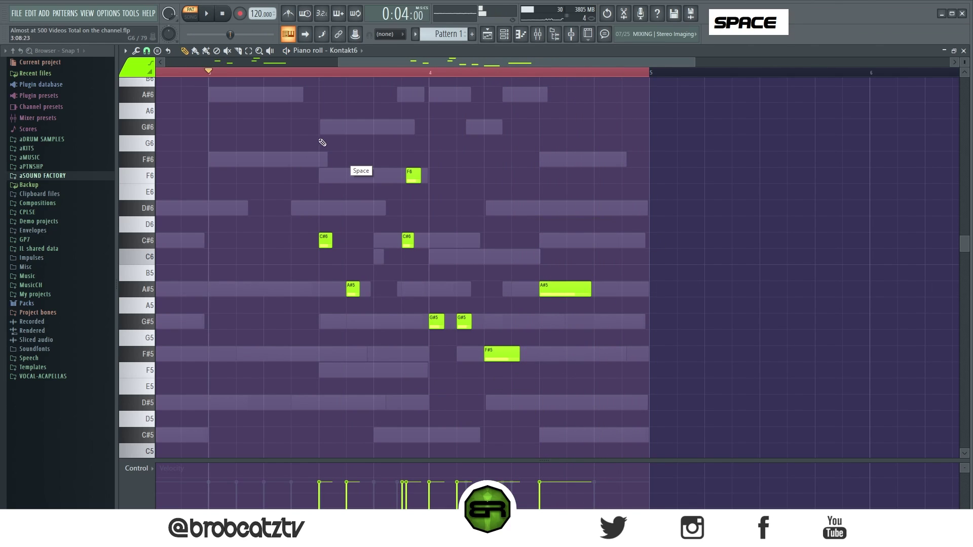
{"action": "right_click", "coordinate": [318, 188], "text": "ctrl"}
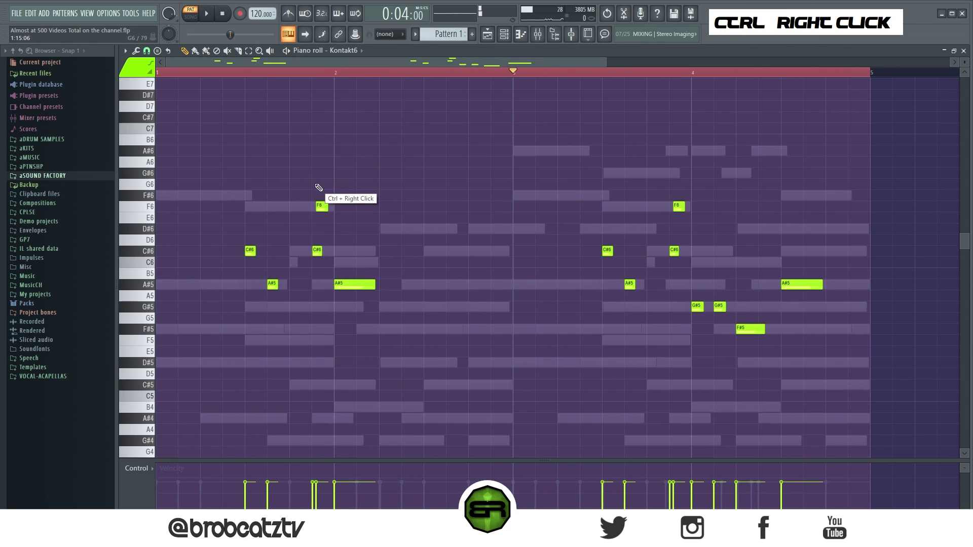
Step: Switch to the Trilian bass with the Chapman Stick Mute - Full Range patch and draw a D#4 note across bar 1
{"action": "left_click", "coordinate": [505, 35]}
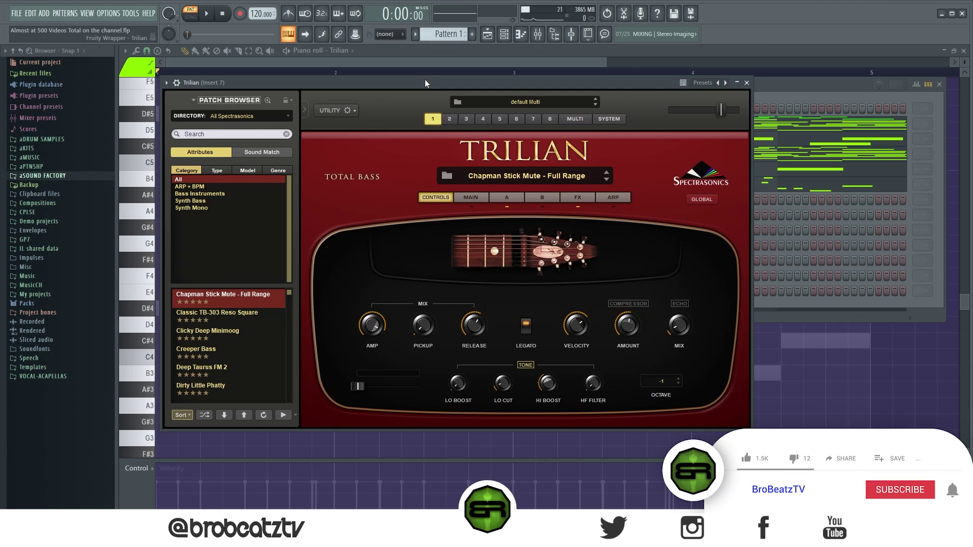
{"action": "left_click", "coordinate": [747, 83]}
{"action": "right_click", "coordinate": [182, 301]}
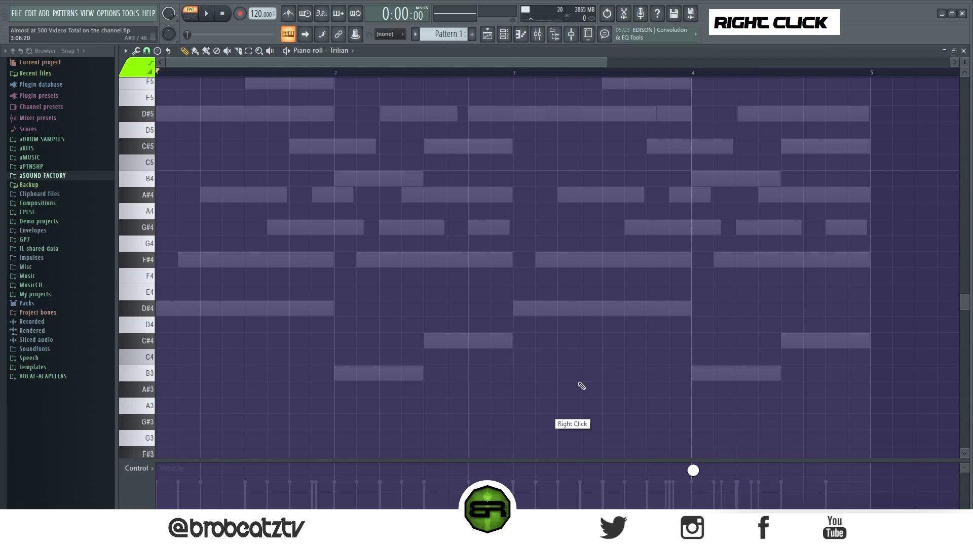
{"action": "left_click", "coordinate": [170, 306]}
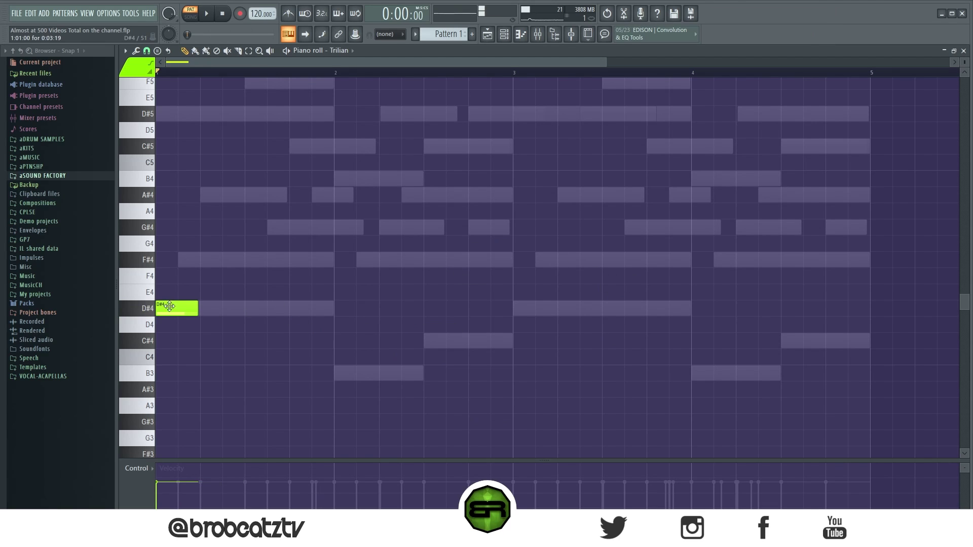
{"action": "left_click_drag", "start_coordinate": [196, 310], "coordinate": [300, 319]}
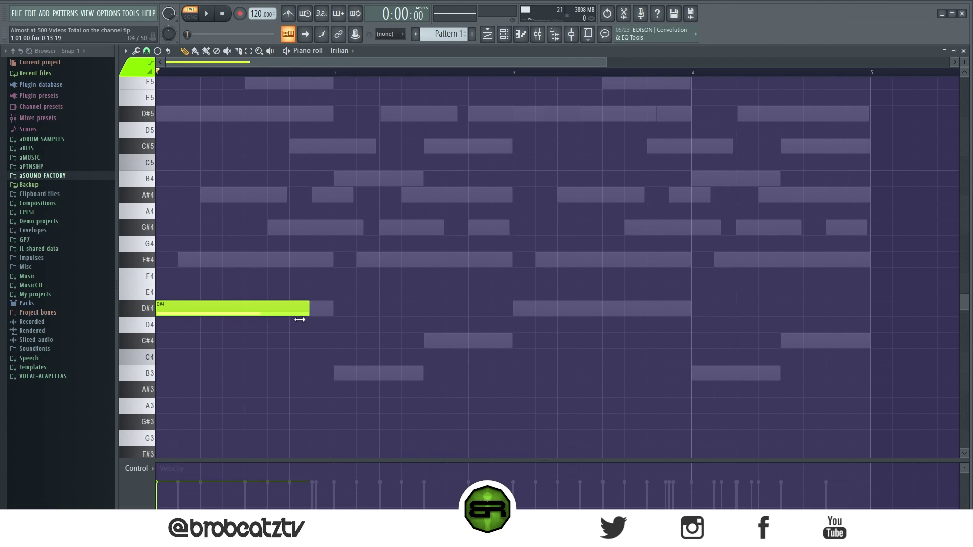
Step: Add bass notes C#4 in the second half of bar 2, D#4 across bar 3, and B3 and C#4 in the two halves of bar 4
{"action": "left_click", "coordinate": [338, 377]}
{"action": "left_click", "coordinate": [432, 347]}
{"action": "right_click", "coordinate": [442, 376]}
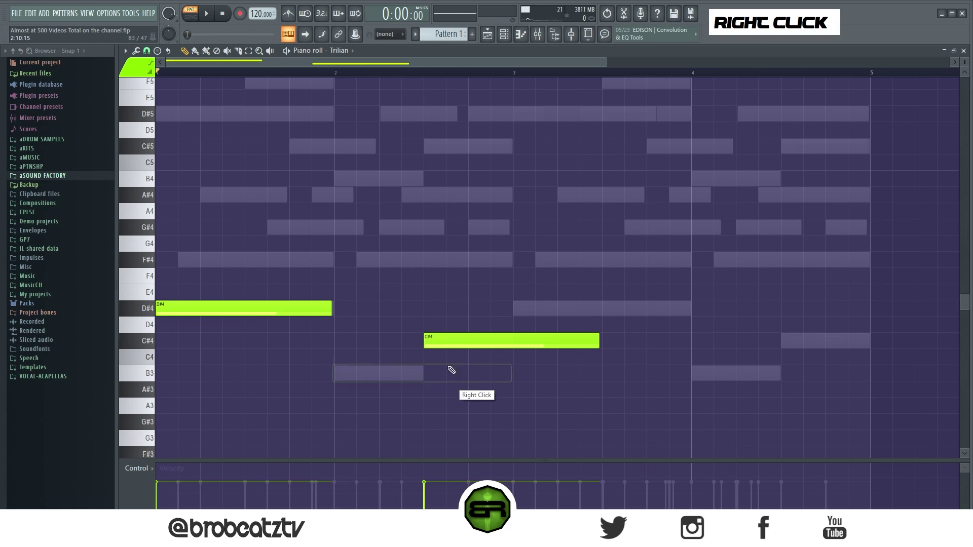
{"action": "left_click_drag", "start_coordinate": [599, 349], "coordinate": [545, 321]}
{"action": "left_click_drag", "start_coordinate": [827, 347], "coordinate": [738, 380]}
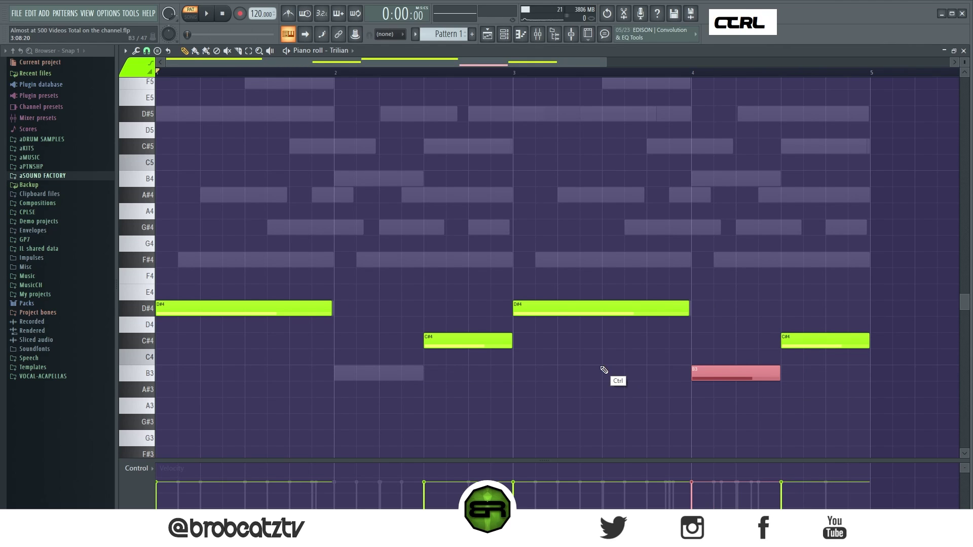
Step: Select all the Trilian bass notes and raise their velocity slightly
{"action": "key", "text": "ctrl+a"}
{"action": "scroll", "coordinate": [606, 368], "scroll_direction": "up", "scroll_amount": 2, "text": "alt"}
{"action": "scroll", "coordinate": [606, 368], "scroll_direction": "down", "scroll_amount": 1, "text": "alt"}
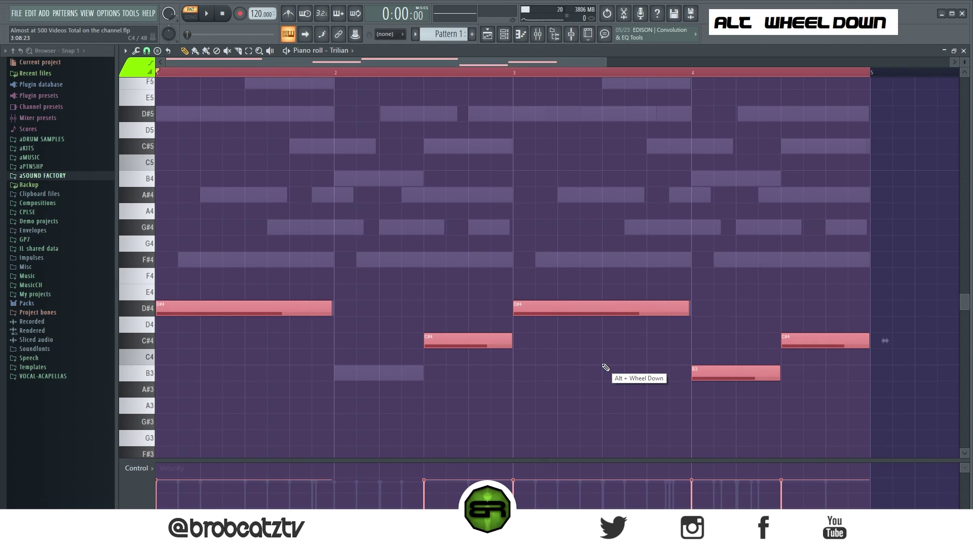
Step: Transpose all the Trilian bass notes down one octave while the pattern plays
{"action": "key", "text": "space"}
{"action": "key", "text": "ctrl+Down"}
{"action": "scroll", "coordinate": [558, 358], "scroll_direction": "down", "scroll_amount": 3}
{"action": "scroll", "coordinate": [506, 345], "scroll_direction": "up", "scroll_amount": 2}
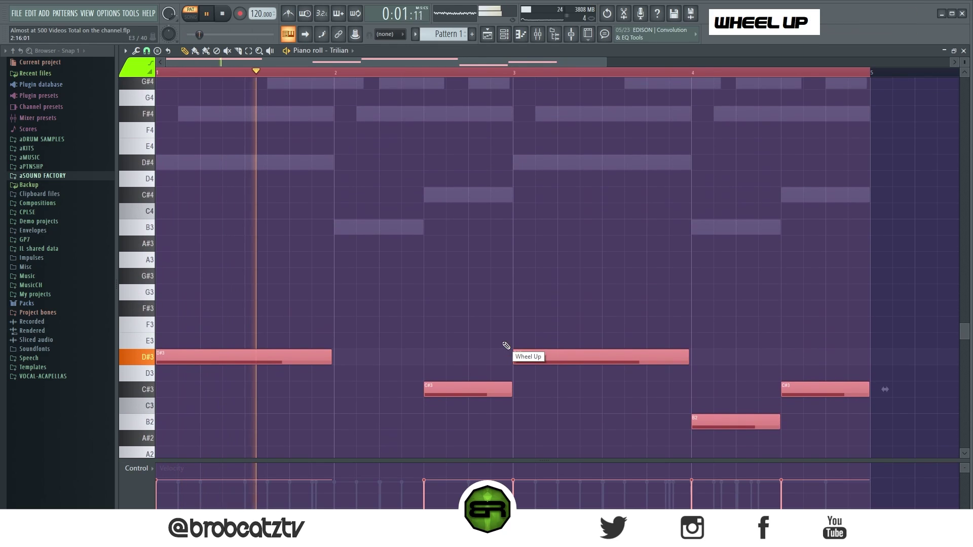
{"action": "right_click", "coordinate": [500, 277]}
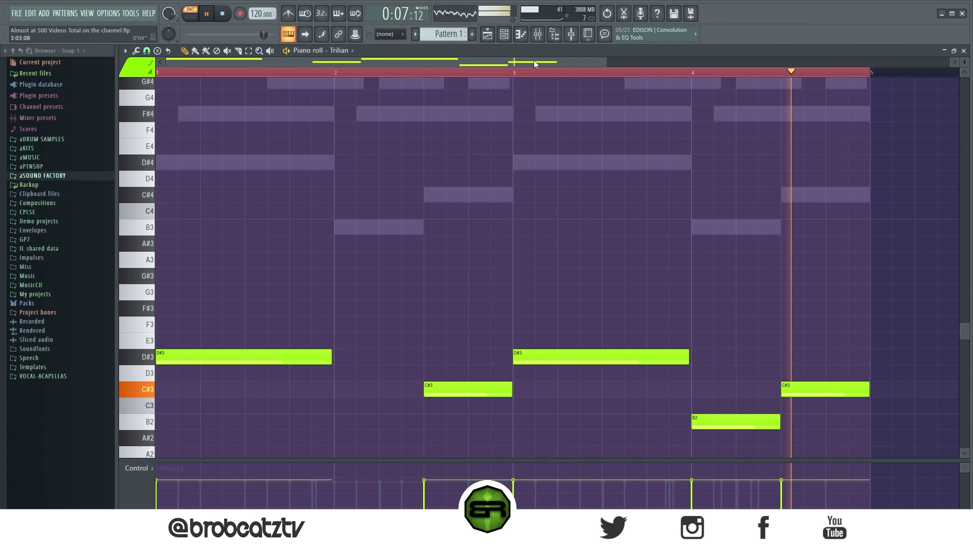
Step: Mute the Serum, Arcade and Kontakt6 channels and listen to the AGL guitars with the Trilian bass
{"action": "left_click", "coordinate": [504, 34]}
{"action": "key", "text": "space"}
{"action": "double_click", "coordinate": [243, 185]}
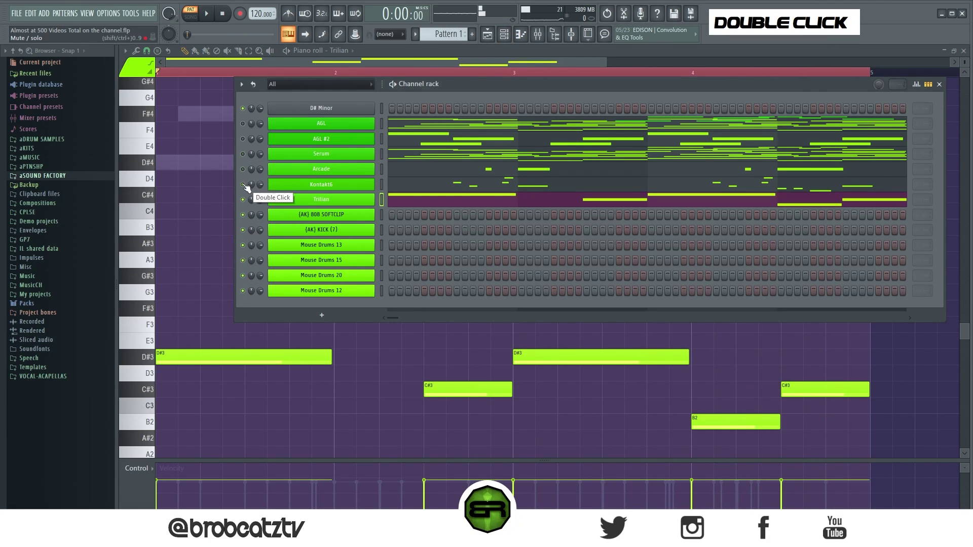
{"action": "key", "text": "space"}
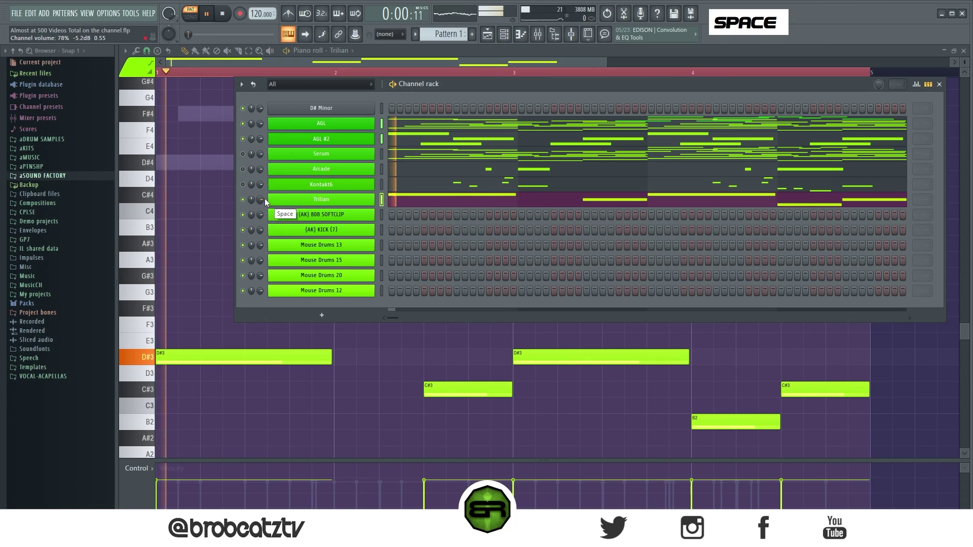
{"action": "right_click", "coordinate": [196, 238]}
{"action": "right_click", "coordinate": [364, 254], "text": "ctrl"}
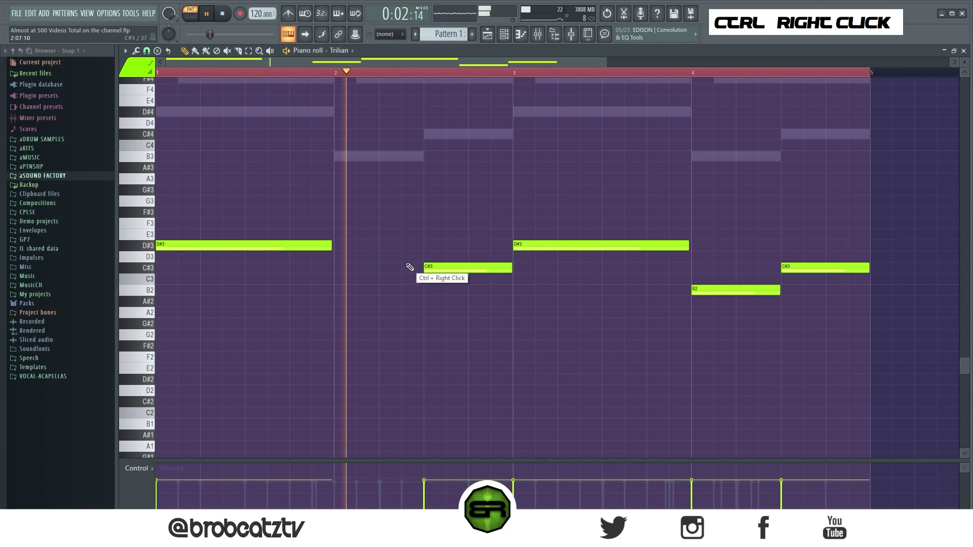
{"action": "scroll", "coordinate": [411, 267], "scroll_direction": "up", "scroll_amount": 4}
{"action": "right_click", "coordinate": [555, 247]}
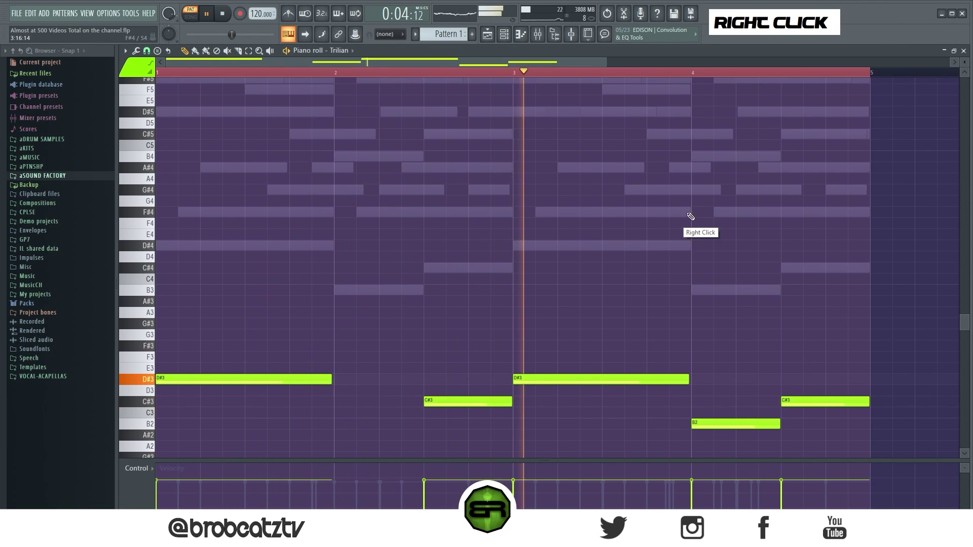
{"action": "scroll", "coordinate": [690, 217], "scroll_direction": "down", "scroll_amount": 3}
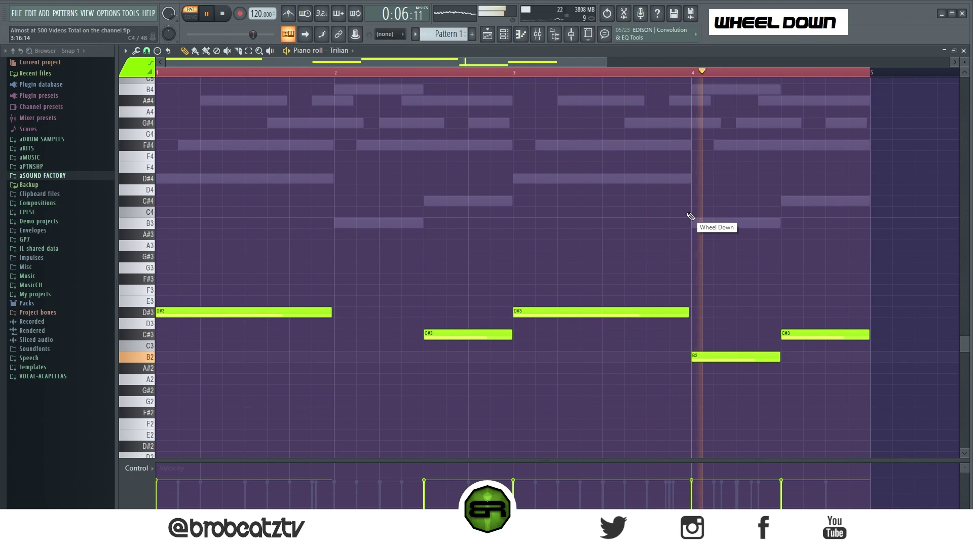
{"action": "scroll", "coordinate": [690, 222], "scroll_direction": "up", "scroll_amount": 1}
{"action": "key", "text": "space"}
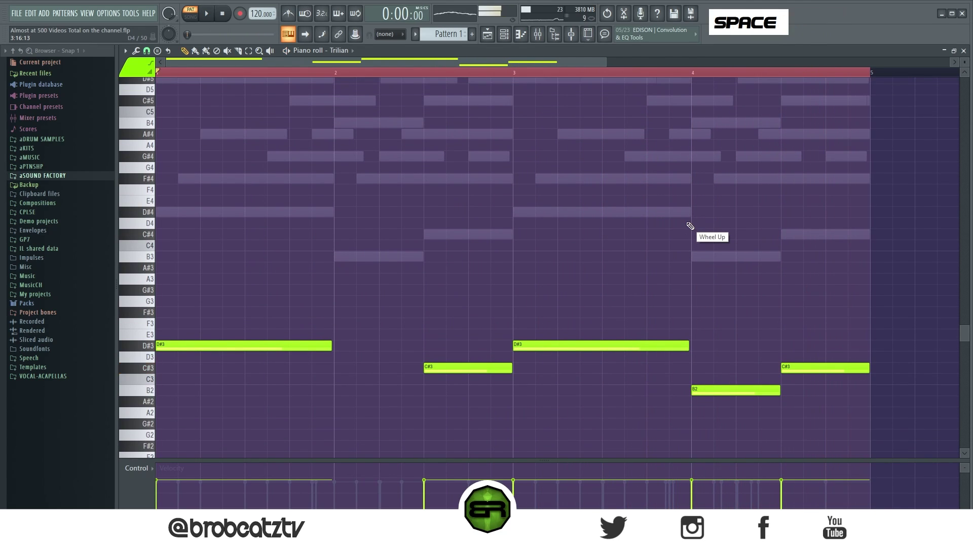
Step: Copy the Trilian bass notes into the (AK) 808 SOFTCLIP channel and open its piano roll
{"action": "left_click", "coordinate": [505, 35]}
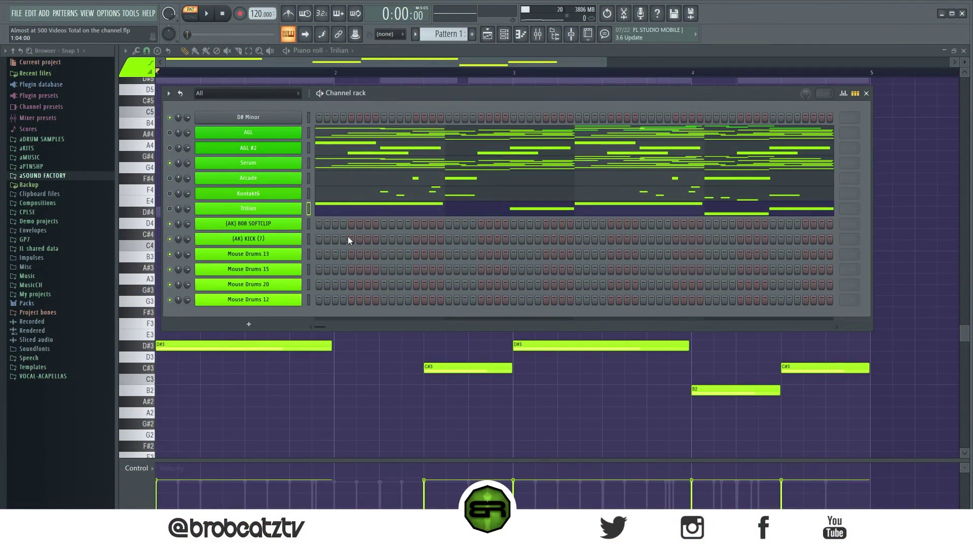
{"action": "right_click", "coordinate": [304, 205]}
{"action": "right_click", "coordinate": [304, 223]}
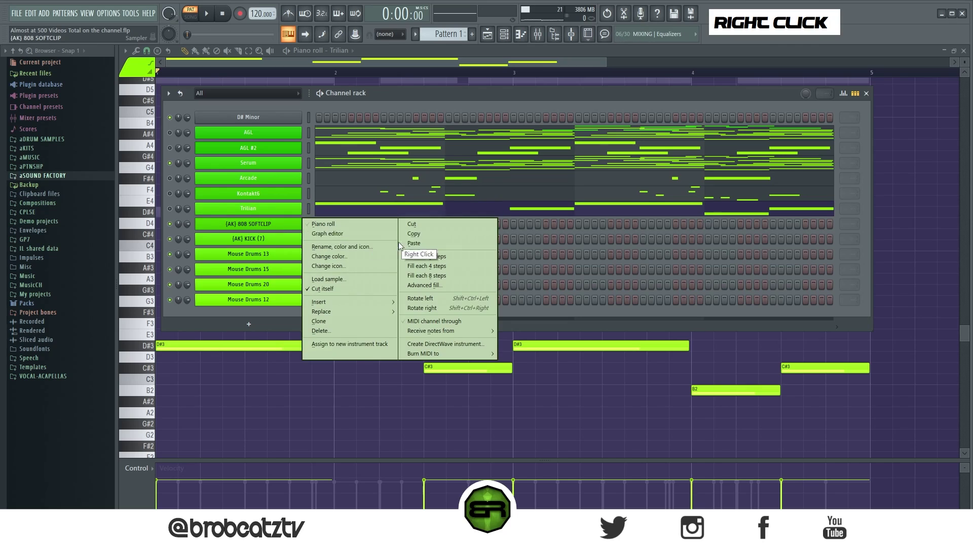
{"action": "left_click", "coordinate": [405, 244]}
{"action": "left_click", "coordinate": [369, 225]}
Step: Shorten all the 808 notes to half a beat and transpose them up two octaves
{"action": "key", "text": "ctrl+a"}
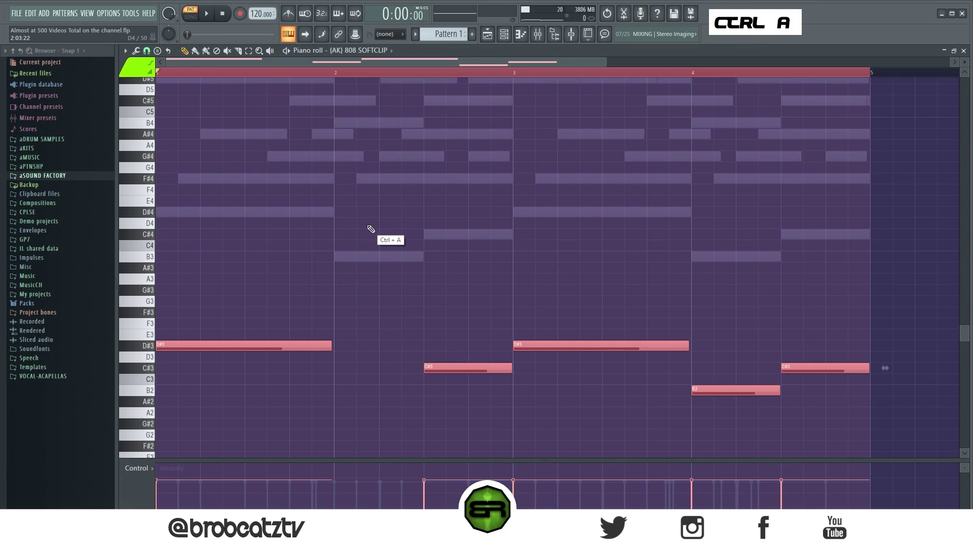
{"action": "key", "text": "shift+d"}
{"action": "key", "text": "ctrl+Up"}
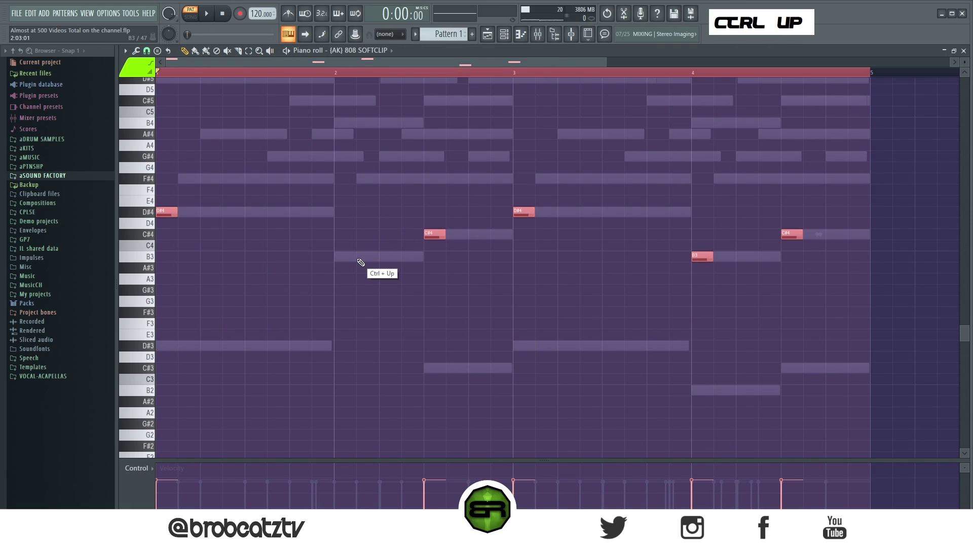
{"action": "key", "text": "ctrl+Up"}
{"action": "scroll", "coordinate": [337, 279], "scroll_direction": "up", "scroll_amount": 4}
{"action": "right_click", "coordinate": [428, 248]}
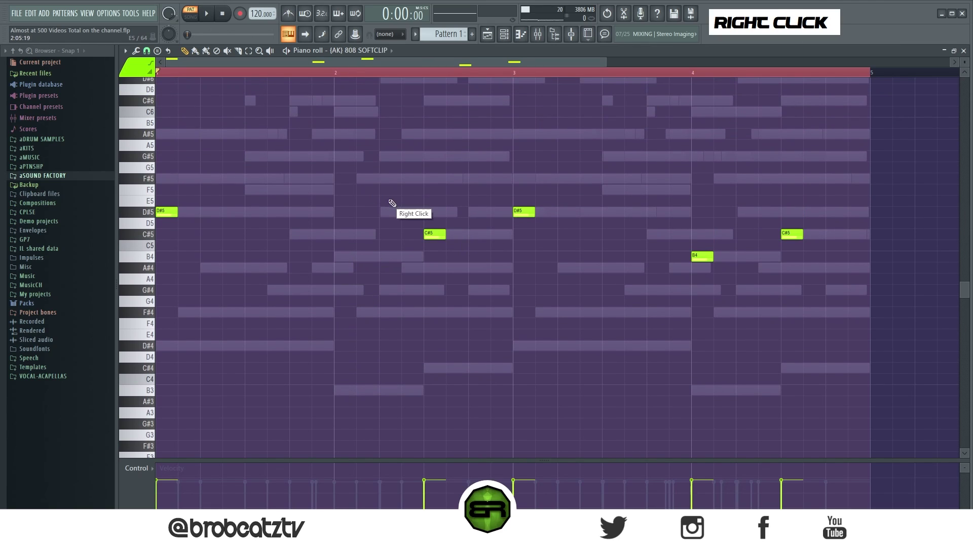
Step: Delete the D#5, B4 and C#5 808 notes in bars 3 and 4
{"action": "scroll", "coordinate": [419, 228], "scroll_direction": "up", "scroll_amount": 3}
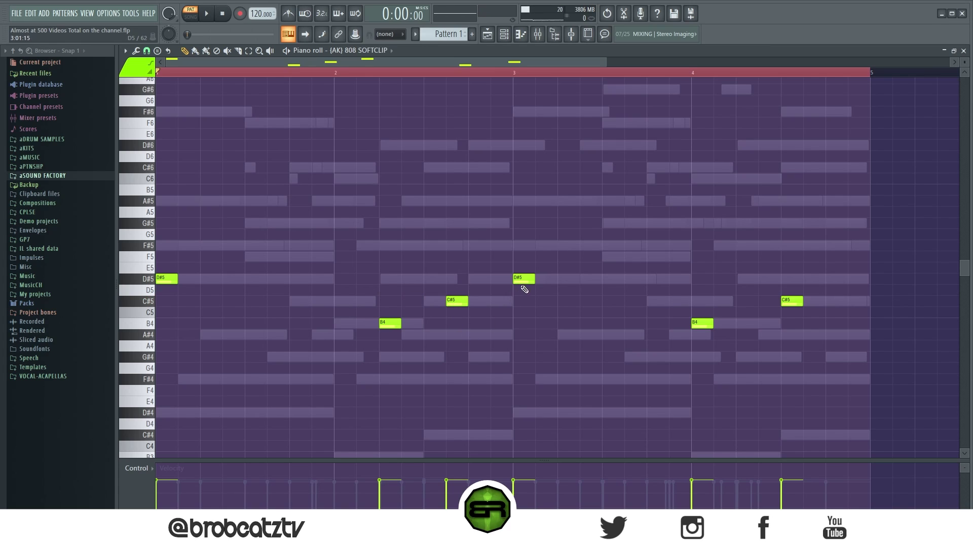
{"action": "right_click", "coordinate": [714, 325]}
{"action": "right_click", "coordinate": [792, 301]}
{"action": "right_click", "coordinate": [532, 281]}
Step: Duplicate the three 808 notes from bars 1 and 2 into bars 3 and 4, and raise all their velocities to maximum
{"action": "key", "text": "ctrl+a"}
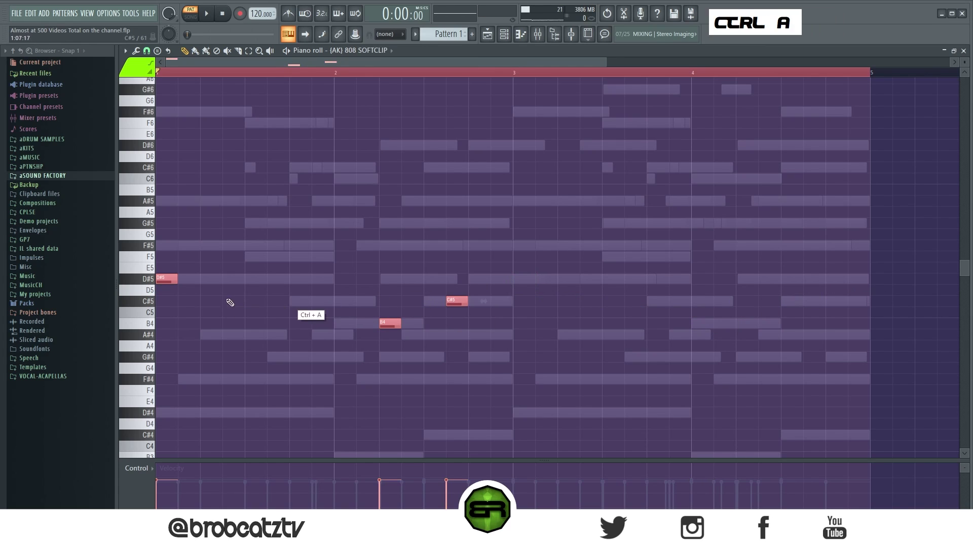
{"action": "left_click_drag", "start_coordinate": [164, 282], "coordinate": [548, 287]}
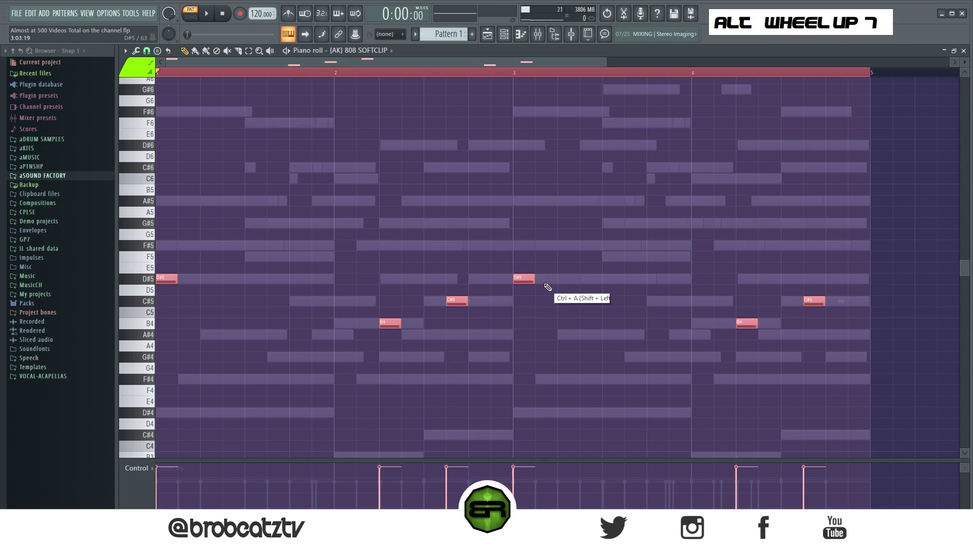
{"action": "right_click", "coordinate": [603, 292]}
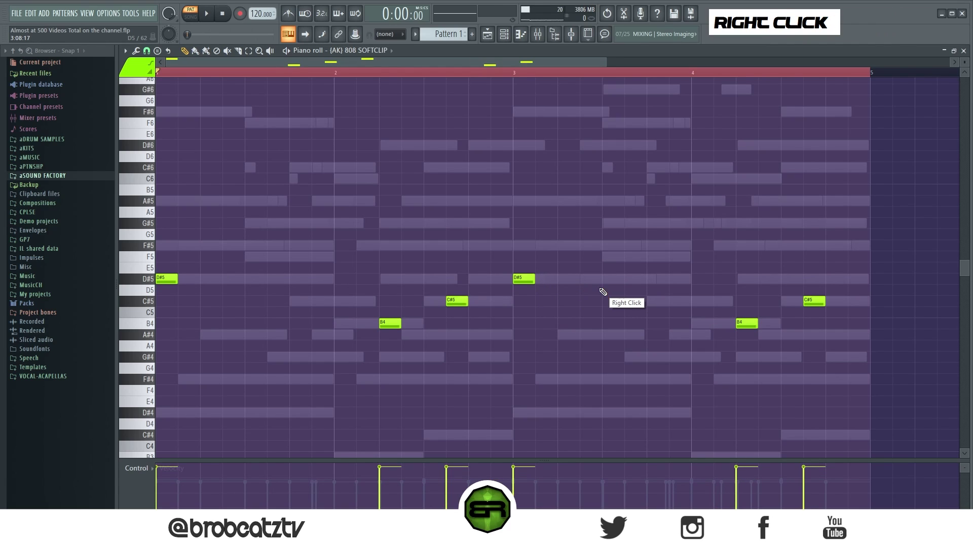
{"action": "scroll", "coordinate": [665, 315], "scroll_direction": "up", "scroll_amount": 3, "text": "alt"}
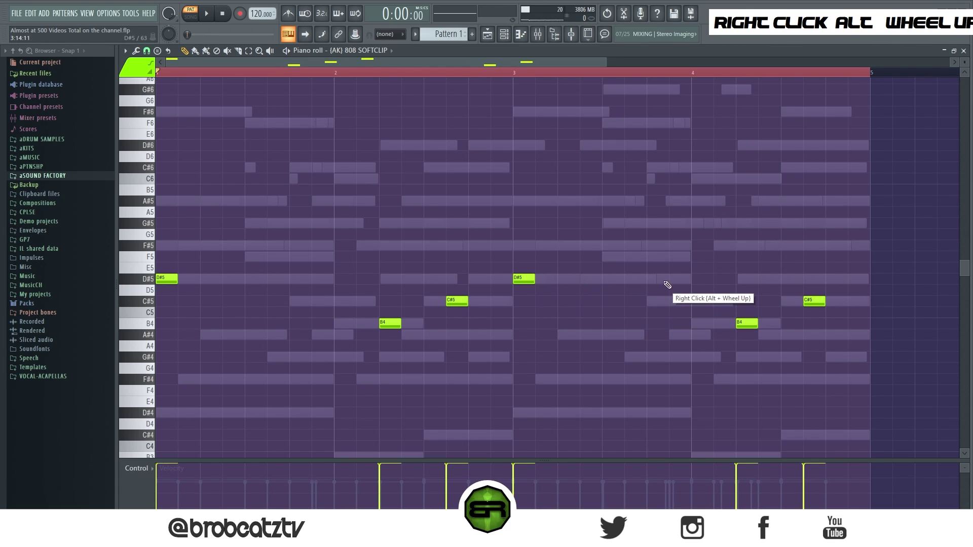
Step: Add two half-beat D#5 808 notes on beat 4 of bar 3, lower the first one's velocity, and play the pattern
{"action": "double_click", "coordinate": [653, 274]}
{"action": "scroll", "coordinate": [667, 301], "scroll_direction": "down", "scroll_amount": 7, "text": "alt"}
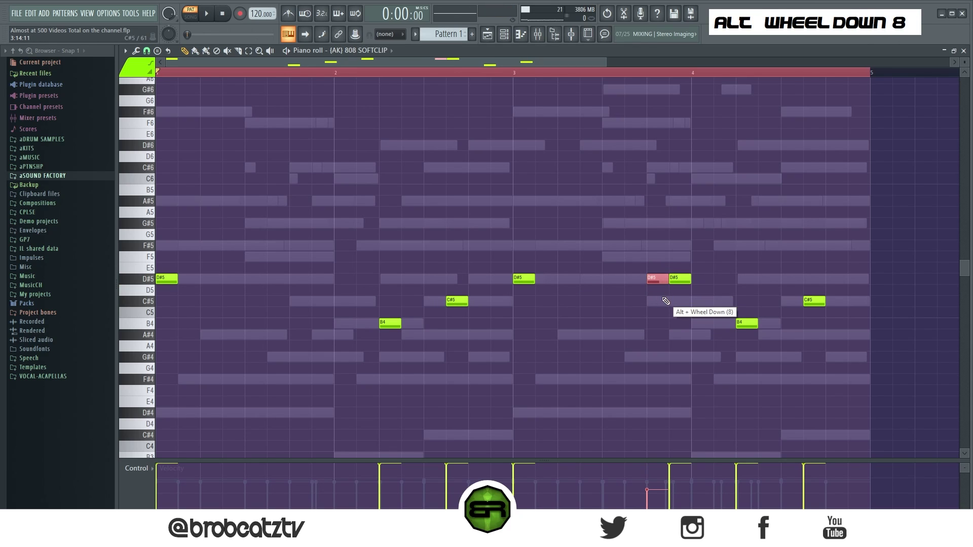
{"action": "right_click", "coordinate": [590, 217]}
{"action": "key", "text": "space"}
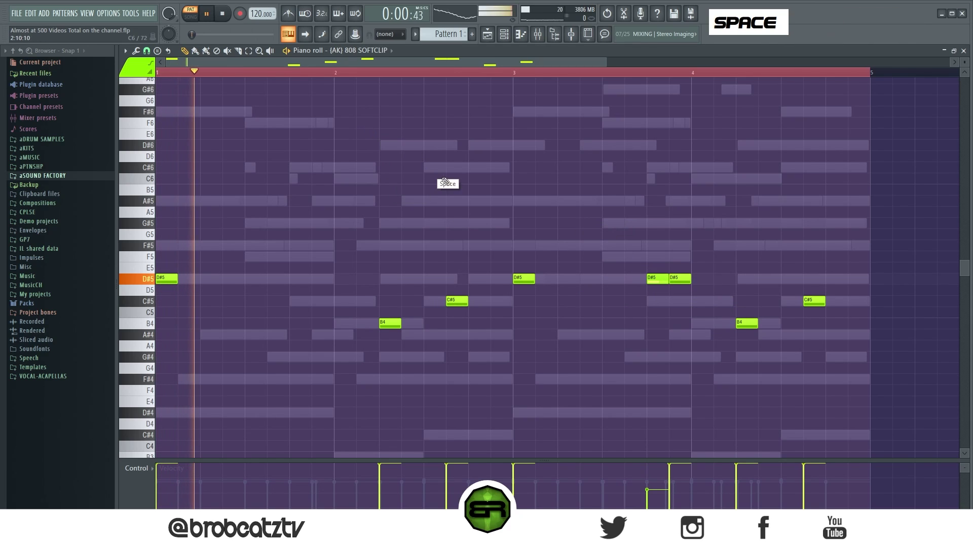
Step: Stop playback, add (AK) KICK (7) hits on steps 1 and 7 of the step sequencer, and play the pattern
{"action": "right_click", "coordinate": [597, 191]}
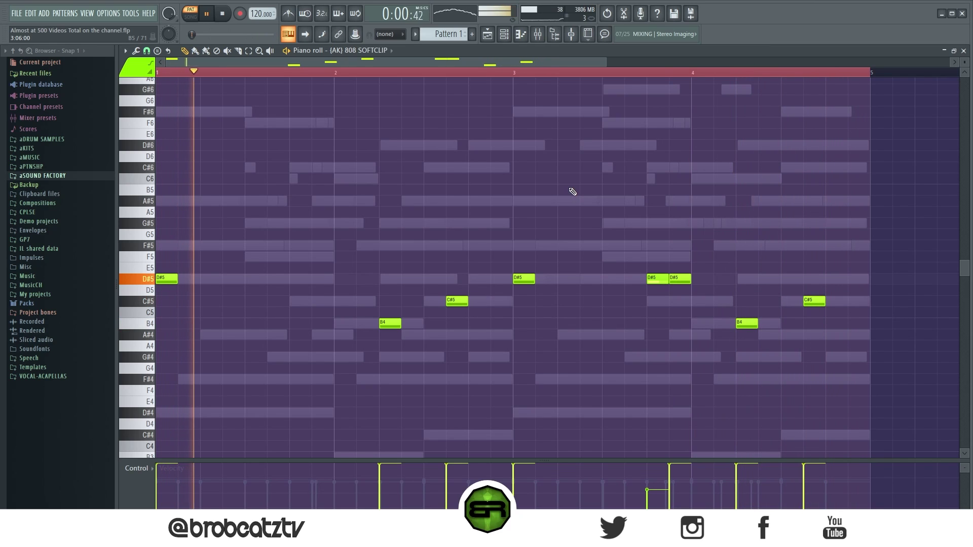
{"action": "key", "text": "space"}
{"action": "left_click", "coordinate": [506, 38]}
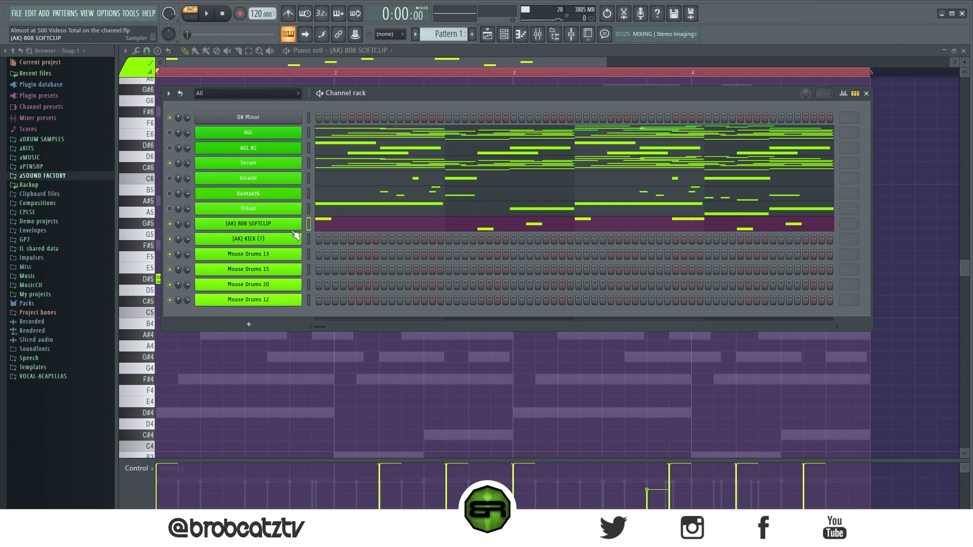
{"action": "left_click", "coordinate": [367, 239]}
{"action": "key", "text": "space"}
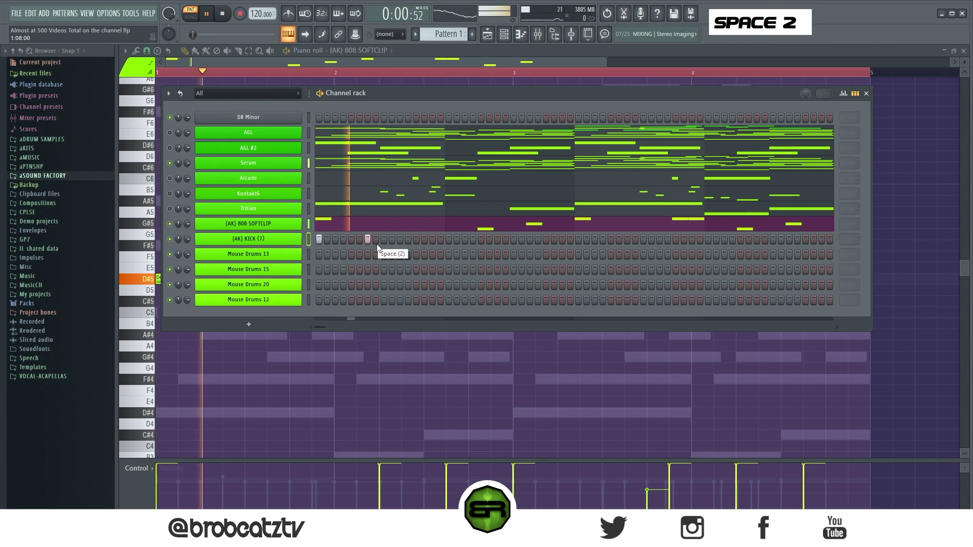
{"action": "key", "text": "space"}
Step: Add Mouse Drums 13 hits on steps 9, 25, 41 and 57
{"action": "left_click", "coordinate": [384, 254]}
{"action": "key", "text": "space"}
{"action": "left_click", "coordinate": [513, 254]}
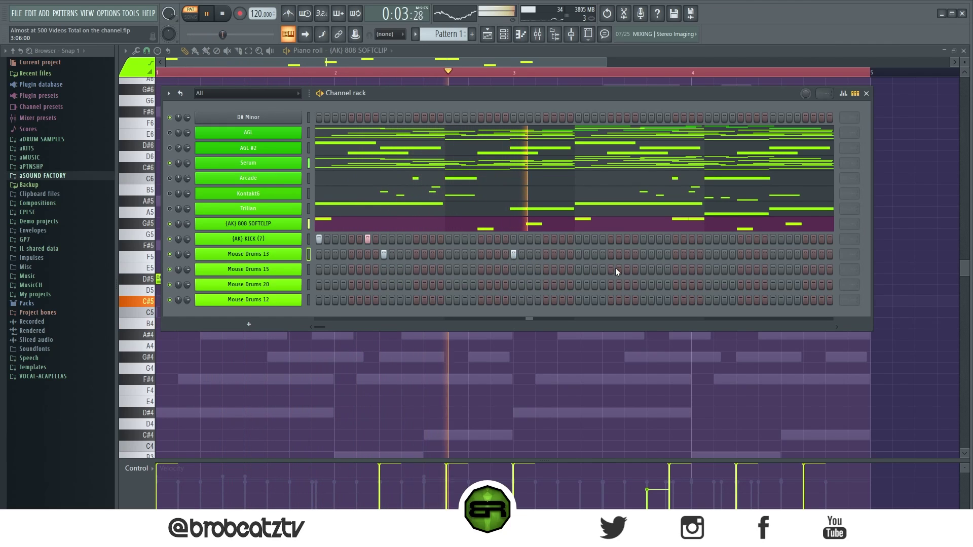
{"action": "left_click", "coordinate": [643, 254]}
{"action": "left_click", "coordinate": [773, 254]}
Step: Add (AK) KICK (7) hits on steps 33 and 45 and stop playback
{"action": "left_click", "coordinate": [675, 239]}
{"action": "left_click", "coordinate": [578, 239]}
{"action": "key", "text": "space"}
Step: Raise the (AK) KICK (7) note velocities to maximum and layer a copy of each C5 note at B4 in the piano roll
{"action": "right_click", "coordinate": [302, 239]}
{"action": "left_click", "coordinate": [334, 239]}
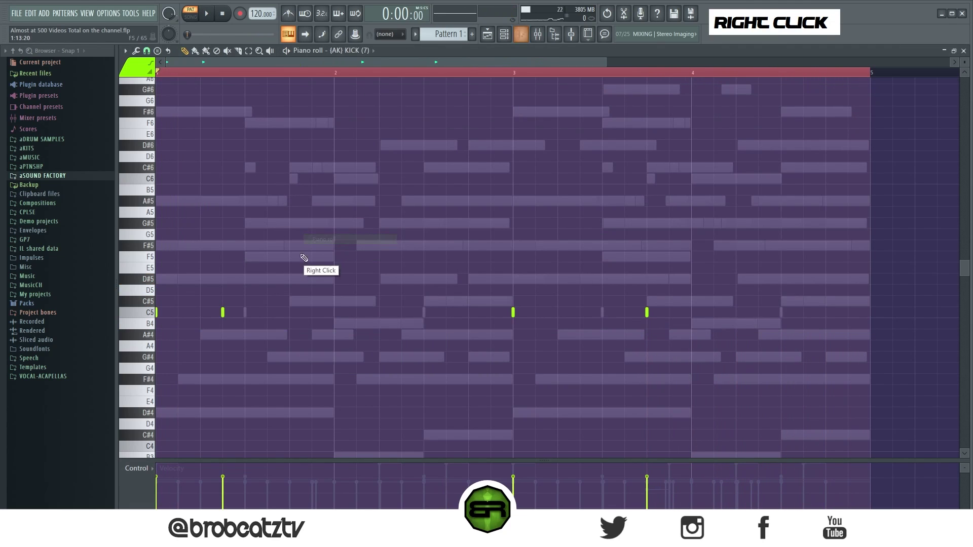
{"action": "scroll", "coordinate": [311, 262], "scroll_direction": "up", "scroll_amount": 4, "text": "alt"}
{"action": "left_click", "coordinate": [223, 315], "text": "shift"}
{"action": "left_click", "coordinate": [187, 327], "text": "shift"}
{"action": "right_click", "coordinate": [392, 198]}
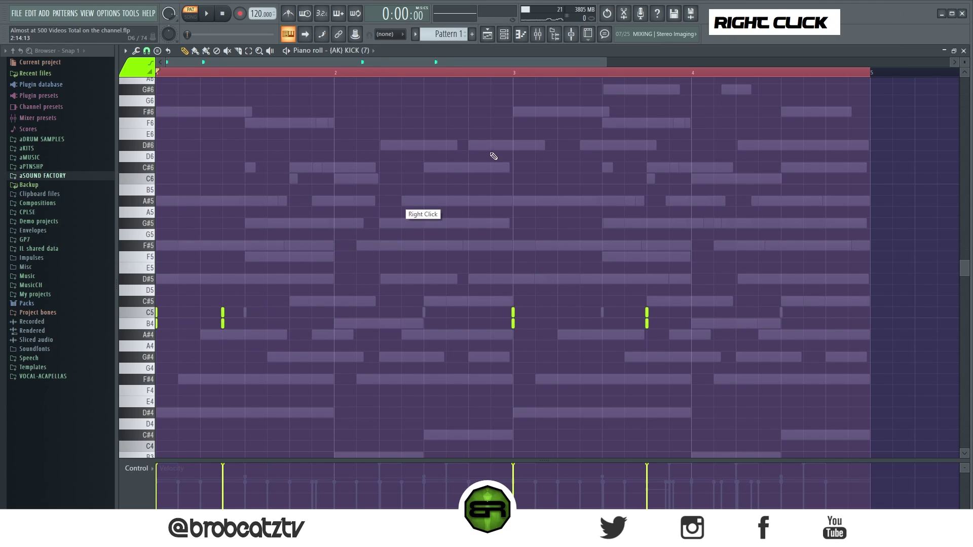
Step: Raise all Mouse Drums 13 note velocities to maximum in the piano roll and return to the channel rack
{"action": "right_click", "coordinate": [507, 37]}
{"action": "right_click", "coordinate": [283, 259]}
{"action": "left_click", "coordinate": [315, 253]}
{"action": "scroll", "coordinate": [358, 246], "scroll_direction": "up", "scroll_amount": 5, "text": "alt"}
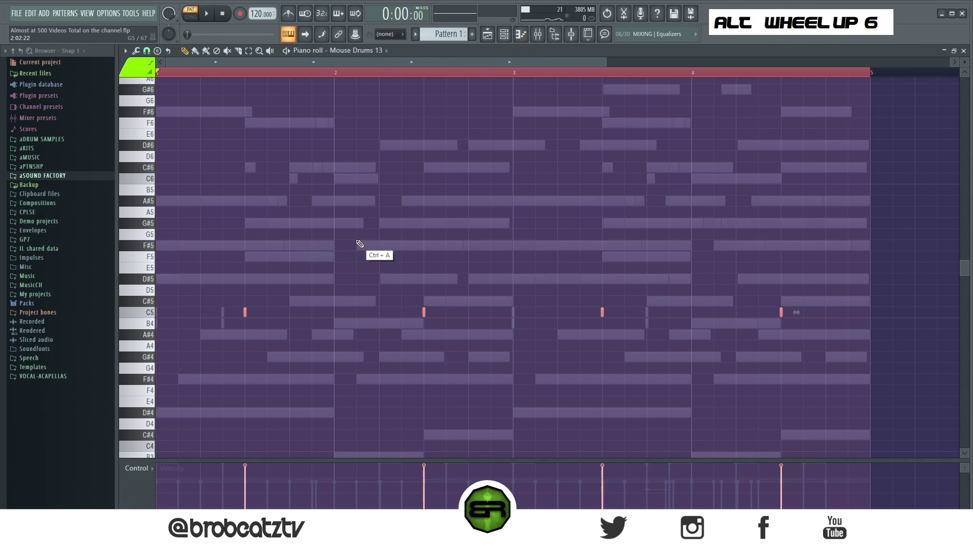
{"action": "right_click", "coordinate": [512, 37]}
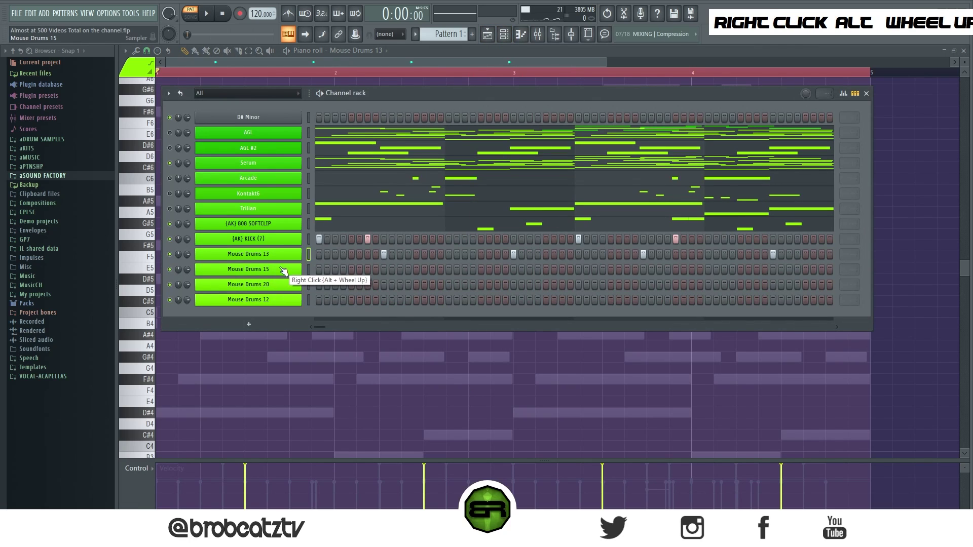
Step: Add Mouse Drums 15 hits on steps 7, 13, 30, 31 and 39, replaying the pattern between placements
{"action": "left_click", "coordinate": [367, 270]}
{"action": "key", "text": "space"}
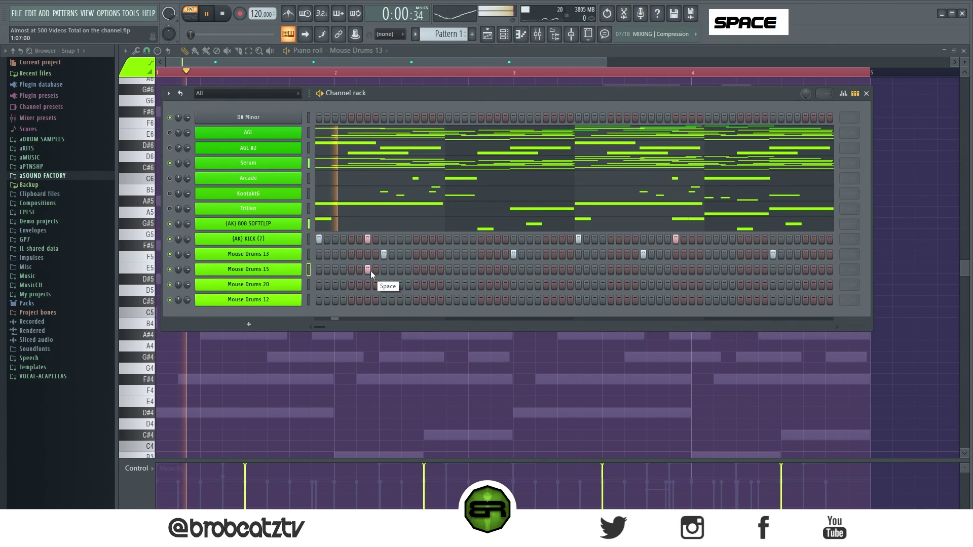
{"action": "left_click", "coordinate": [416, 270]}
{"action": "key", "text": "space"}
{"action": "key", "text": "space"}
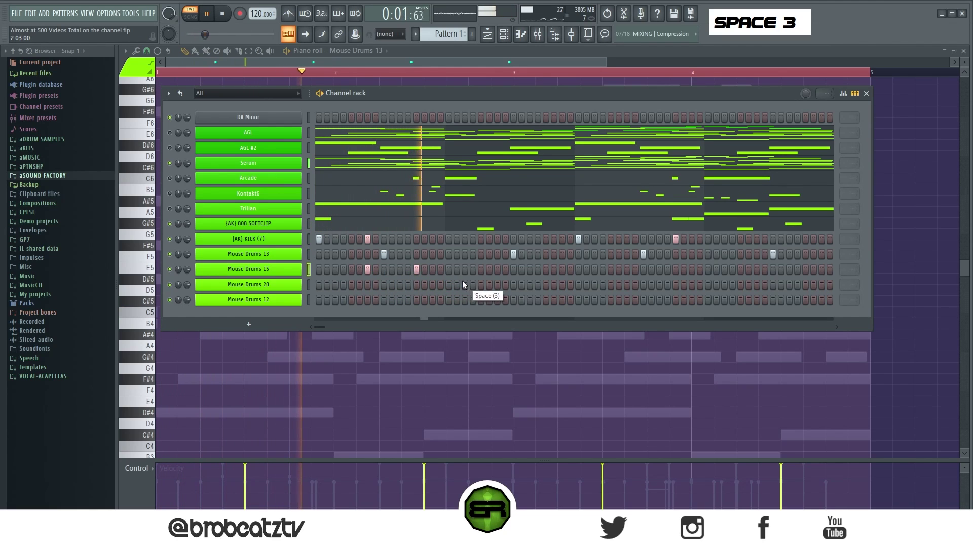
{"action": "key", "text": "space"}
{"action": "key", "text": "space"}
{"action": "left_click", "coordinate": [555, 270]}
{"action": "left_click", "coordinate": [562, 269]}
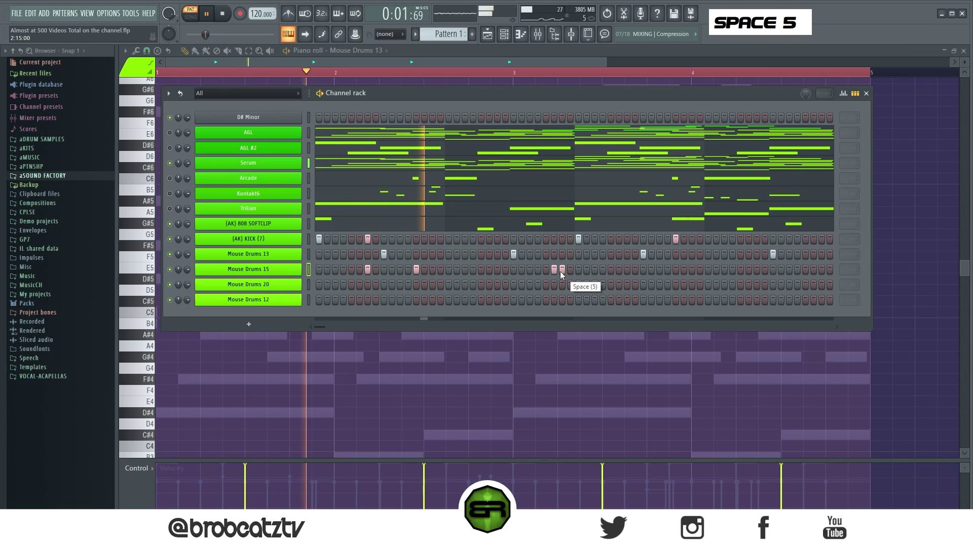
{"action": "left_click", "coordinate": [627, 269]}
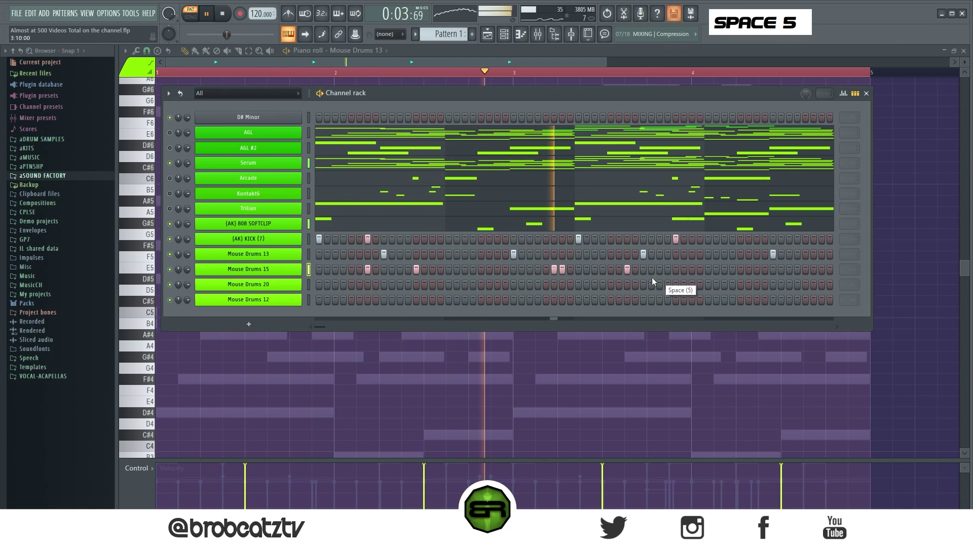
{"action": "key", "text": "space"}
{"action": "key", "text": "space"}
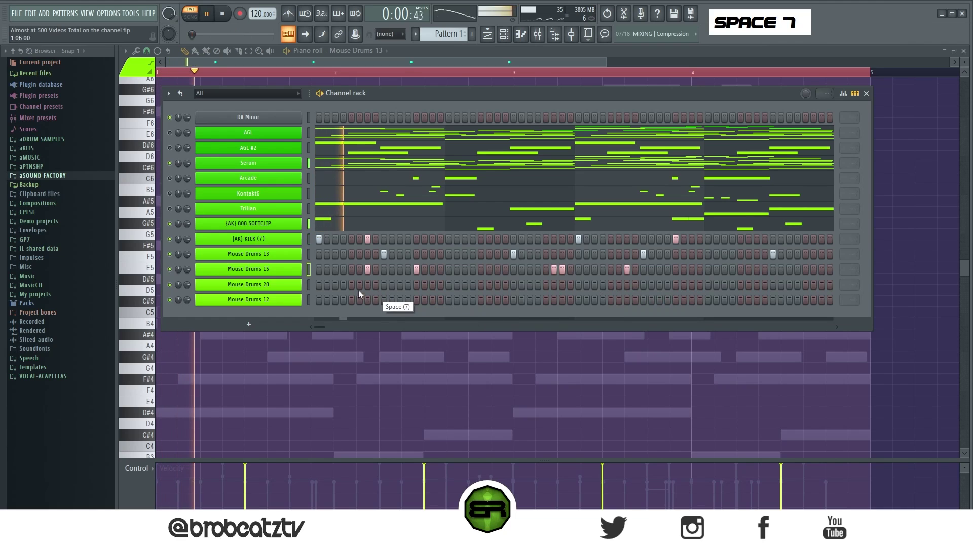
Step: Add Mouse Drums 20 hits on steps 1, 7 and 8, replaying the pattern between placements
{"action": "key", "text": "space"}
{"action": "left_click", "coordinate": [319, 285]}
{"action": "key", "text": "space"}
{"action": "left_click", "coordinate": [368, 285]}
{"action": "key", "text": "space"}
{"action": "key", "text": "space"}
{"action": "left_click", "coordinate": [376, 285]}
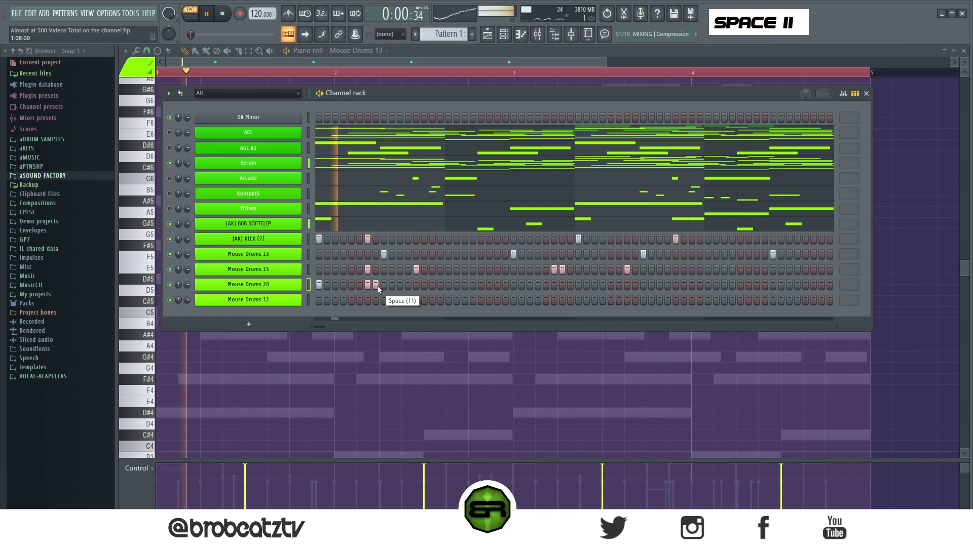
{"action": "key", "text": "space"}
{"action": "key", "text": "space"}
Step: Add Mouse Drums 20 hits on steps 11, 15, 22 and 23, restarting playback along the way
{"action": "left_click", "coordinate": [401, 285]}
{"action": "left_click", "coordinate": [432, 285]}
{"action": "key", "text": "space"}
{"action": "key", "text": "space"}
{"action": "left_click", "coordinate": [489, 284]}
{"action": "left_click", "coordinate": [497, 285]}
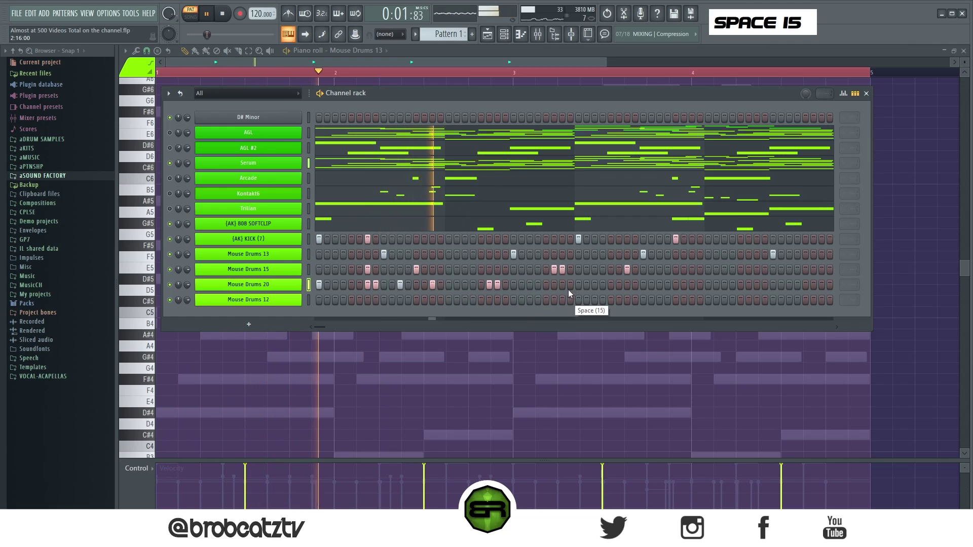
Step: Duplicate the Mouse Drums 20 notes from bars 1 and 2 into bars 3 and 4, and return to the channel rack
{"action": "right_click", "coordinate": [293, 284]}
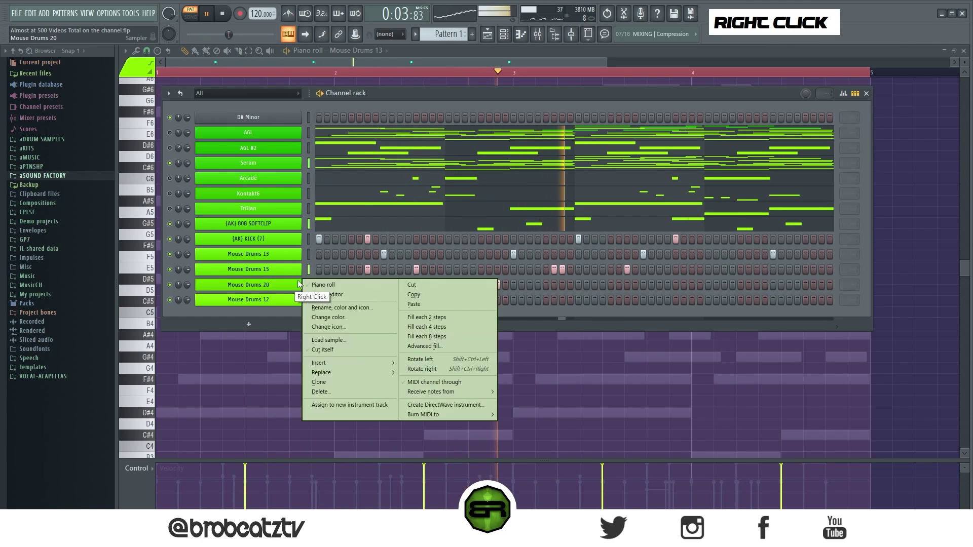
{"action": "left_click", "coordinate": [323, 285]}
{"action": "key", "text": "ctrl+a"}
{"action": "key", "text": "space"}
{"action": "left_click_drag", "start_coordinate": [161, 315], "coordinate": [518, 331]}
{"action": "right_click", "coordinate": [565, 325]}
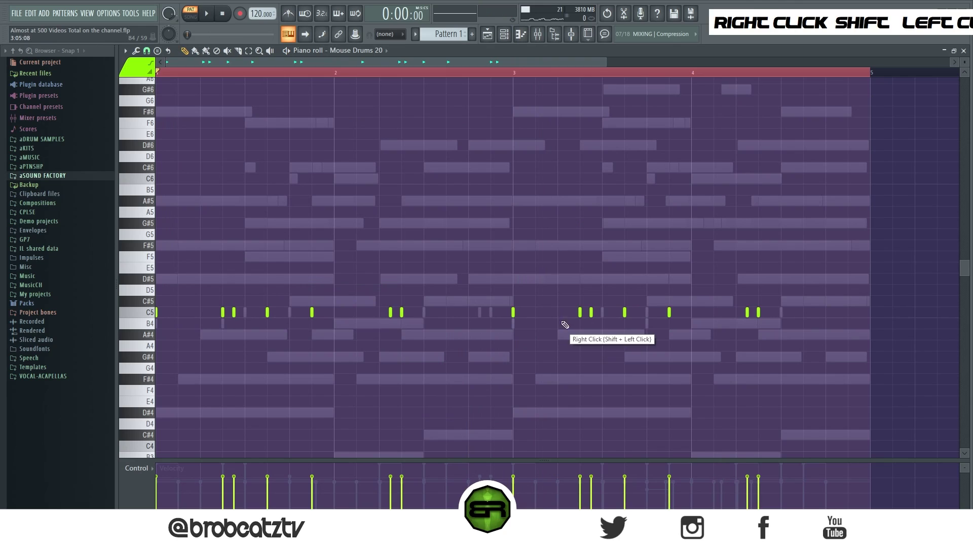
{"action": "left_click", "coordinate": [509, 38]}
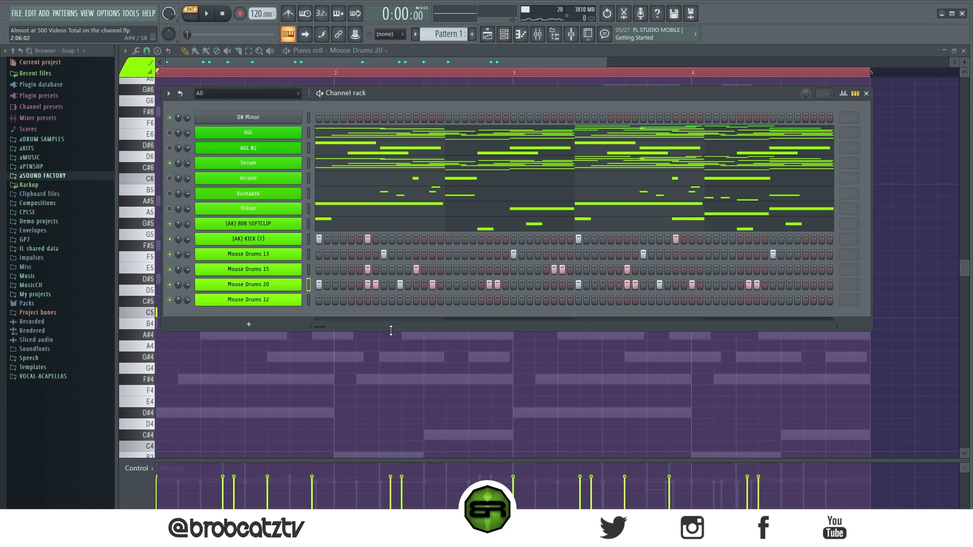
Step: Add Mouse Drums 12 hits on steps 13 and 57 while playing the pattern
{"action": "left_click", "coordinate": [416, 300]}
{"action": "key", "text": "space"}
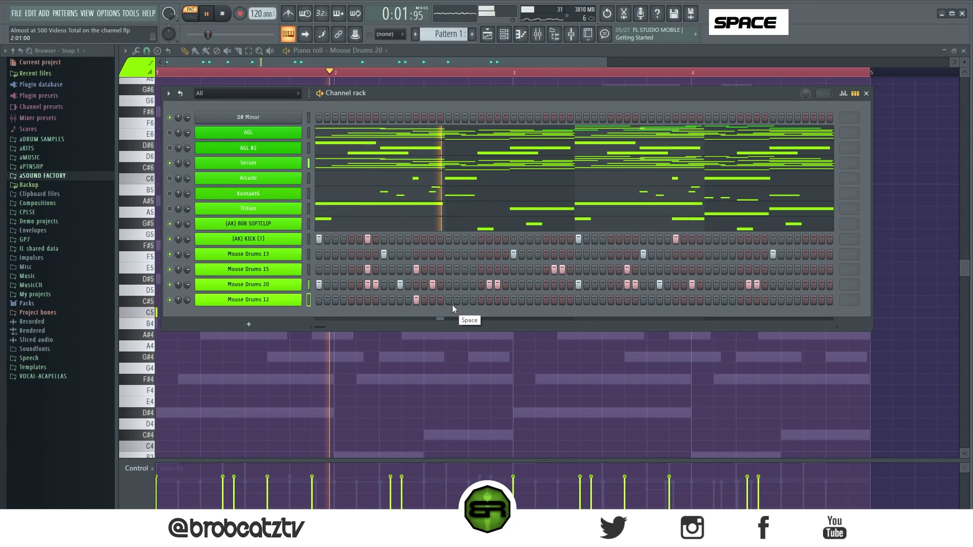
{"action": "left_click", "coordinate": [773, 299]}
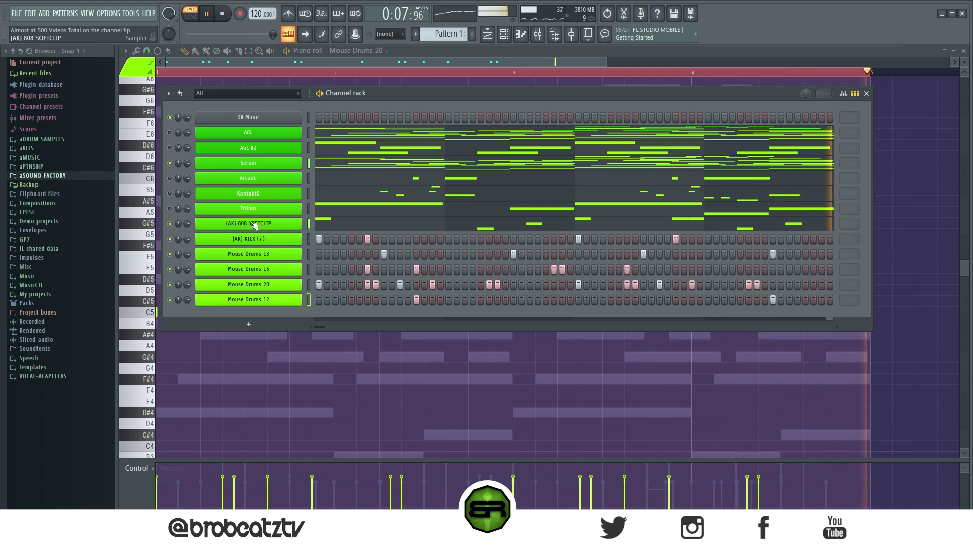
{"action": "key", "text": "space"}
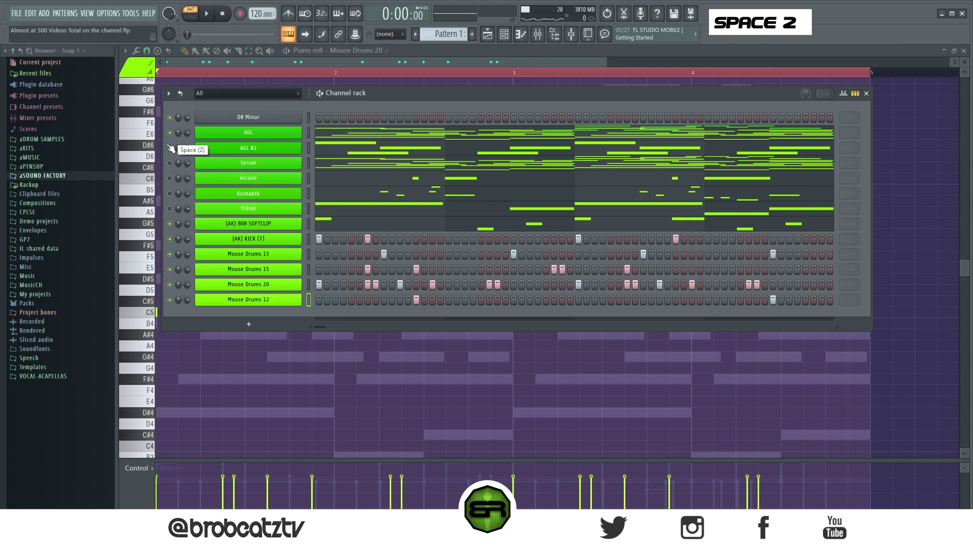
Step: Mute Serum, leave AGL and AGL #2 active, reposition the channel rack, and play the pattern
{"action": "double_click", "coordinate": [227, 147]}
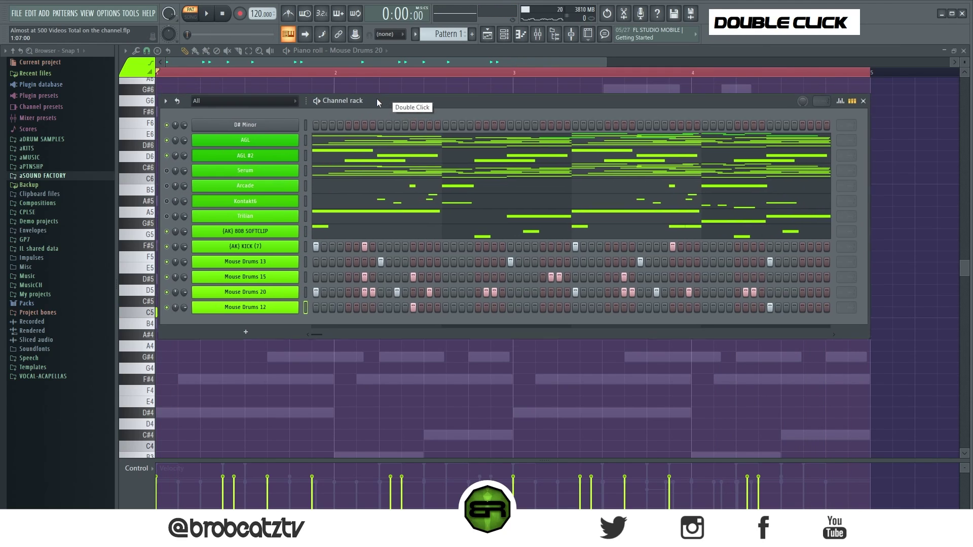
{"action": "left_click_drag", "start_coordinate": [379, 95], "coordinate": [405, 84]}
{"action": "key", "text": "space"}
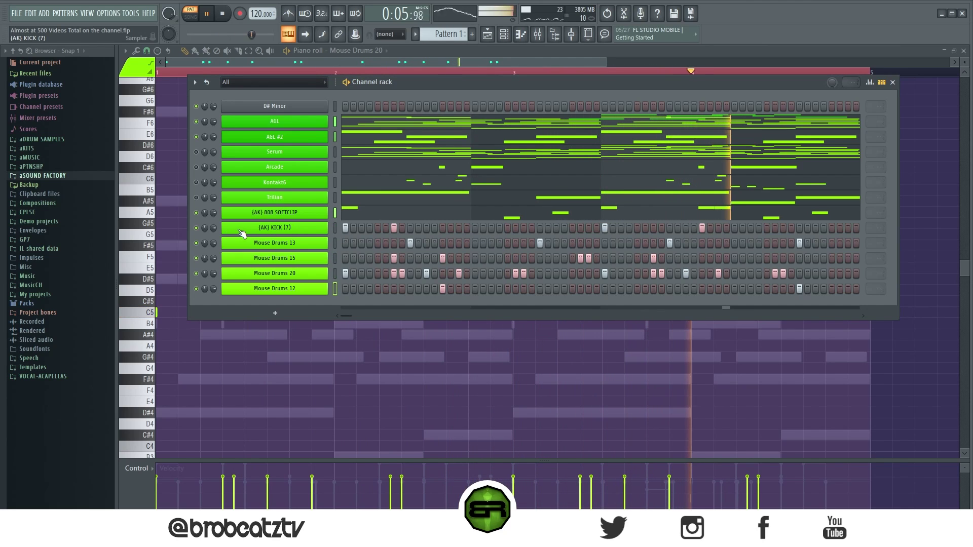
Step: Lower the velocities of all (AK) KICK (7) notes slightly, and reduce the B4 layer's velocities further
{"action": "right_click", "coordinate": [325, 227]}
{"action": "left_click", "coordinate": [337, 229]}
{"action": "scroll", "coordinate": [354, 238], "scroll_direction": "down", "scroll_amount": 2}
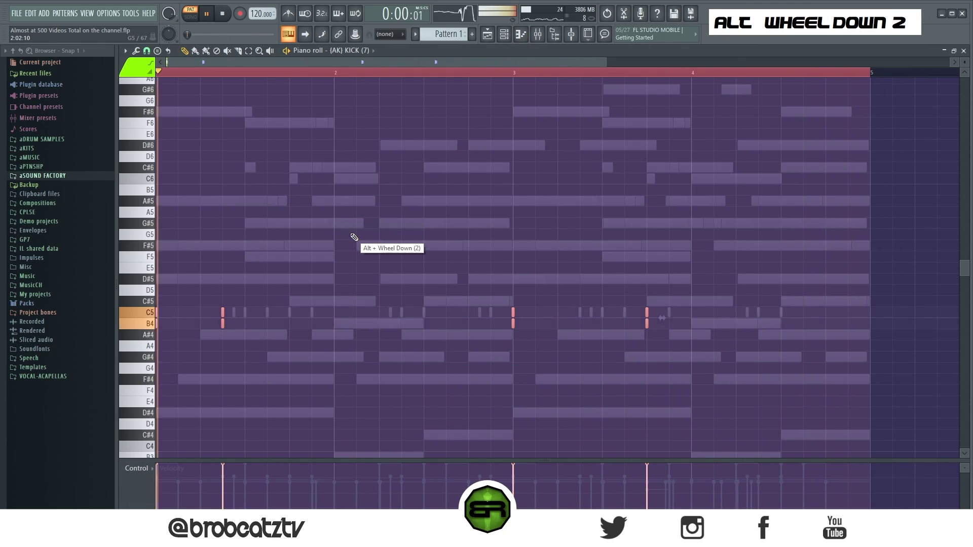
{"action": "right_click", "coordinate": [604, 340]}
{"action": "left_click_drag", "start_coordinate": [658, 319], "coordinate": [225, 348]}
{"action": "scroll", "coordinate": [304, 325], "scroll_direction": "down", "scroll_amount": 3}
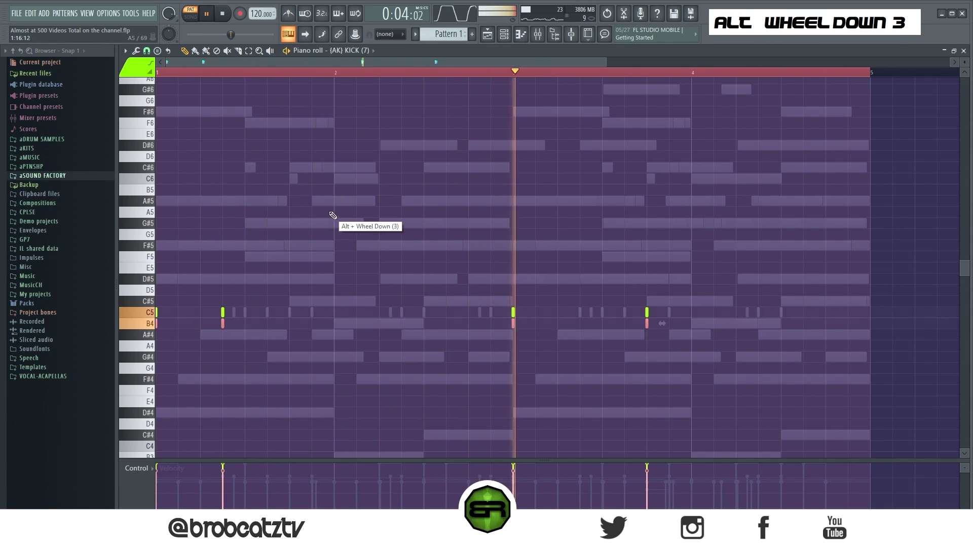
{"action": "right_click", "coordinate": [358, 207]}
Step: Open the playlist, mute AGL and AGL #2, and play Serum, Arcade and Kontakt6 with the drums
{"action": "left_click", "coordinate": [487, 34]}
{"action": "double_click", "coordinate": [356, 167]}
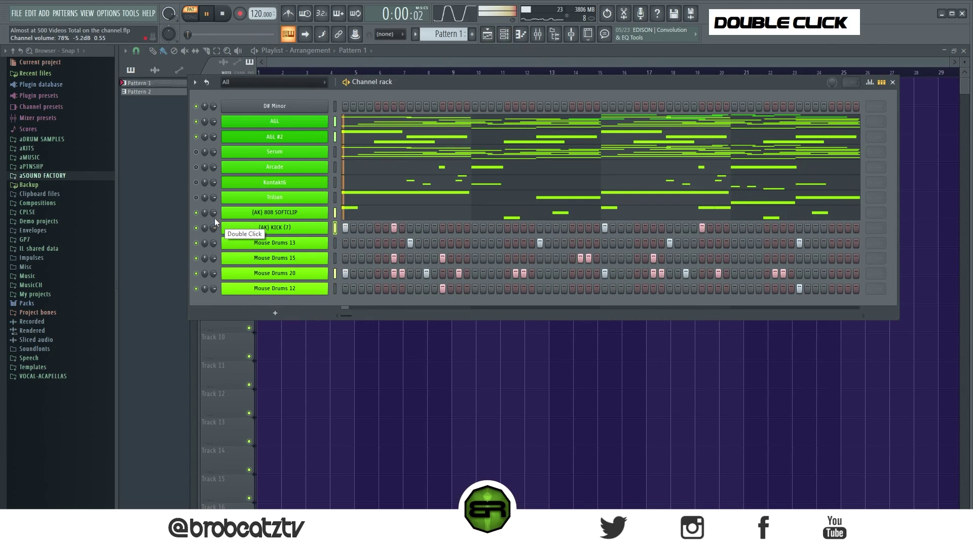
{"action": "key", "text": "space"}
{"action": "double_click", "coordinate": [197, 154]}
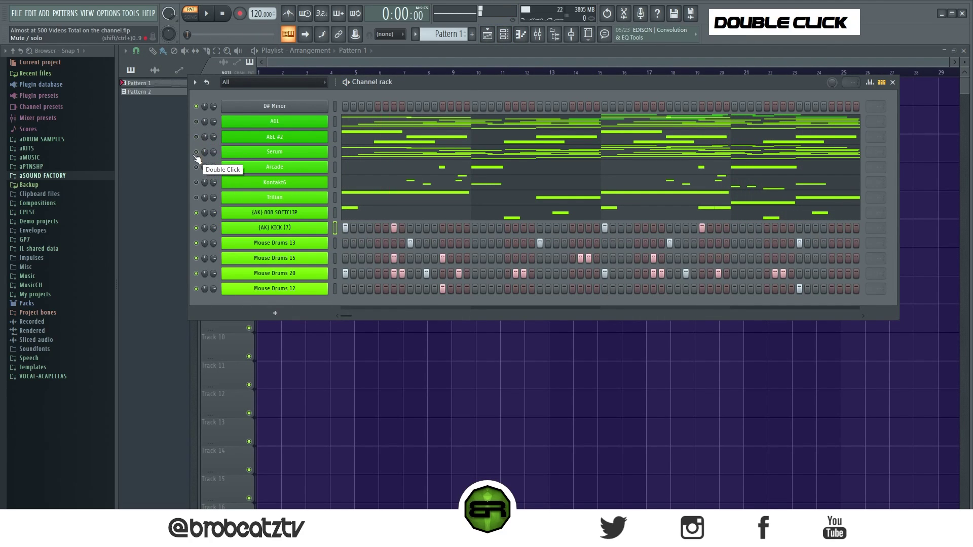
{"action": "key", "text": "space"}
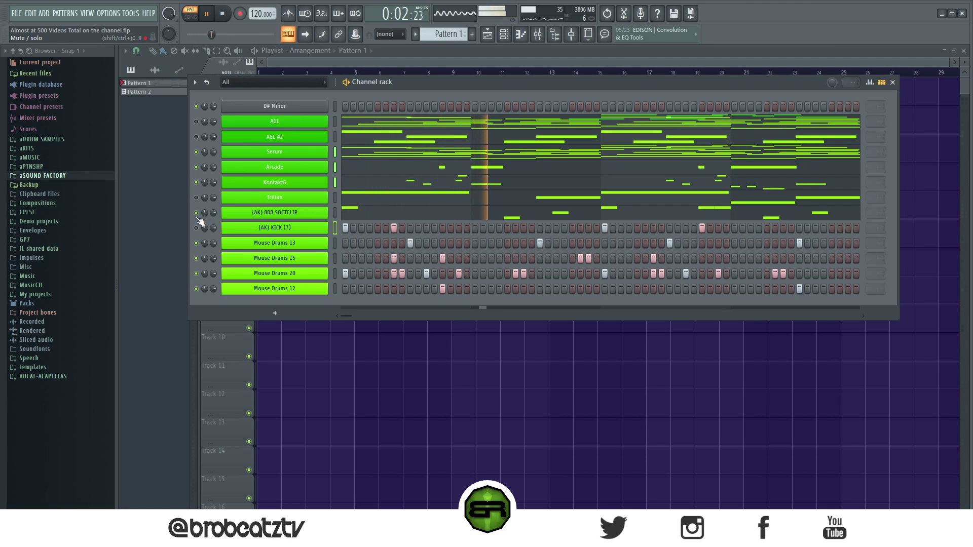
Step: Mute the 808 and all drum channels, and audition AGL, AGL #2, Serum and Trilian together
{"action": "double_click", "coordinate": [201, 258]}
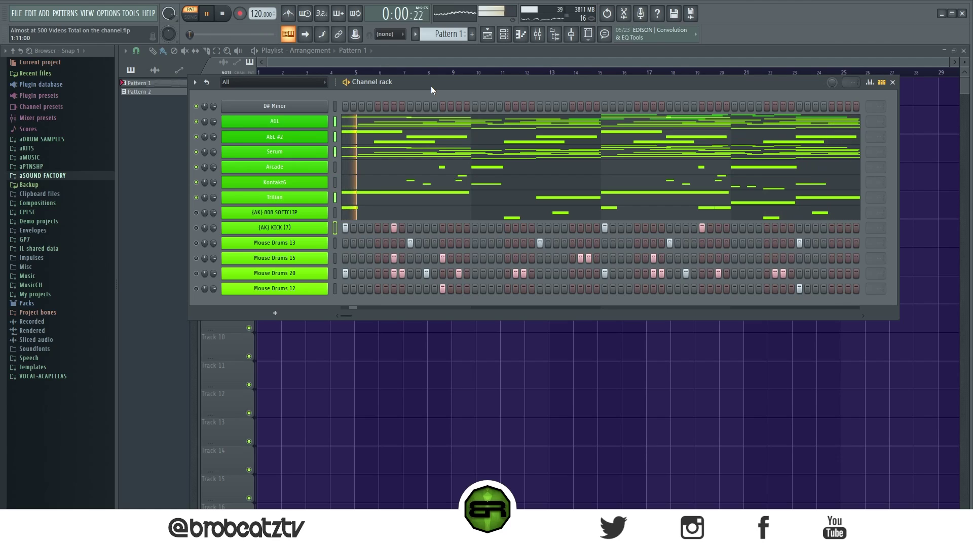
{"action": "key", "text": "space"}
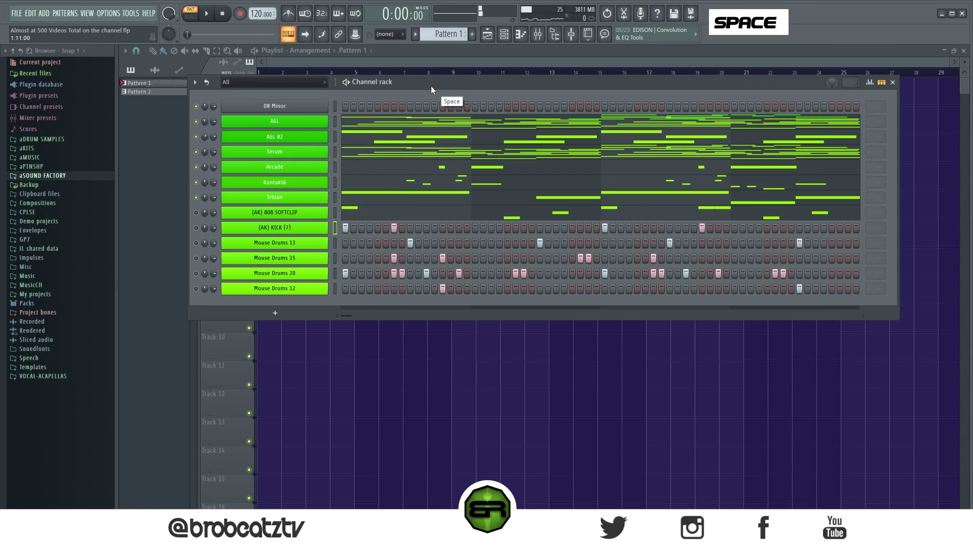